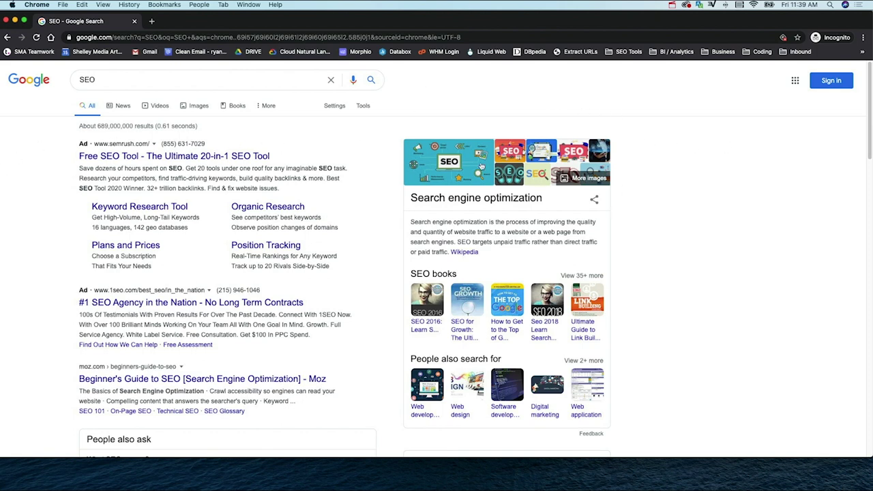
- Examine the full SEO search results page, including the ads, knowledge panel, related questions, local map listings, organic results and top stories
scroll(575, 189, "down", 1)
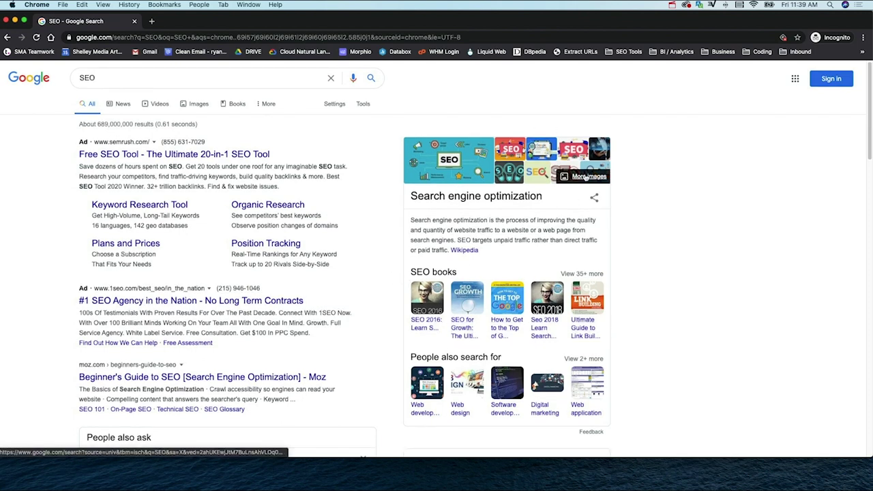
scroll(353, 202, "down", 3)
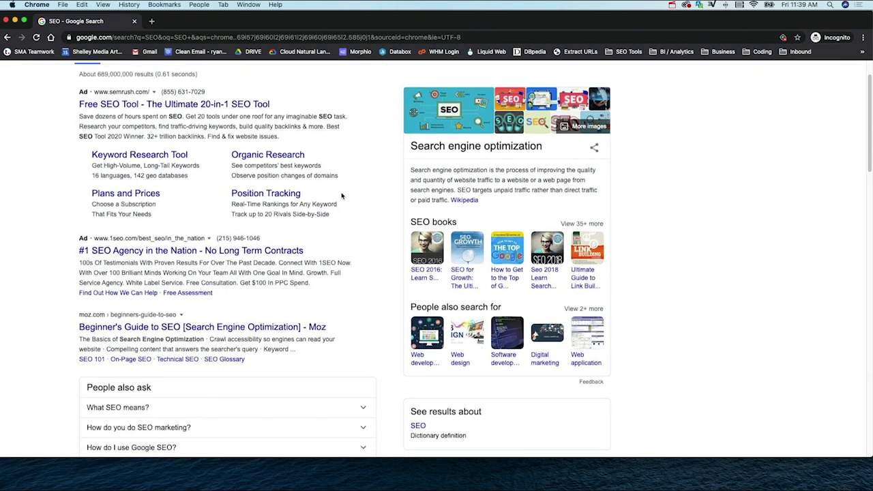
scroll(342, 196, "down", 3)
scroll(213, 273, "down", 2)
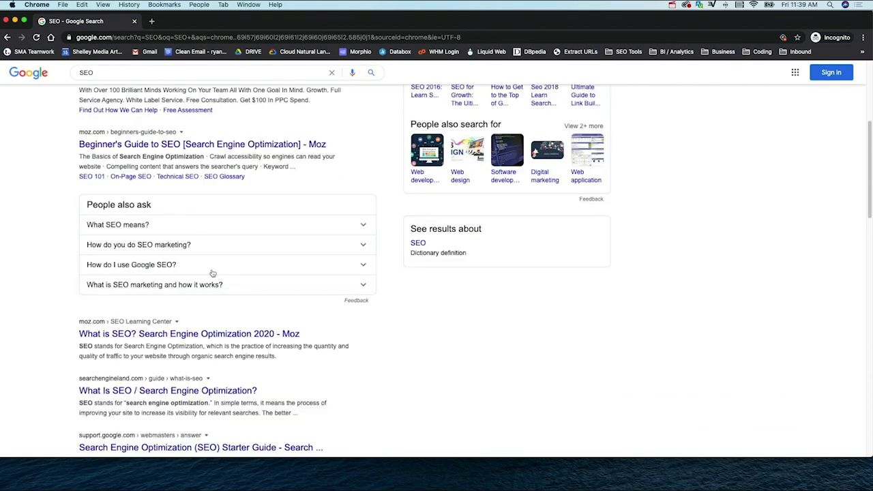
scroll(253, 247, "down", 2)
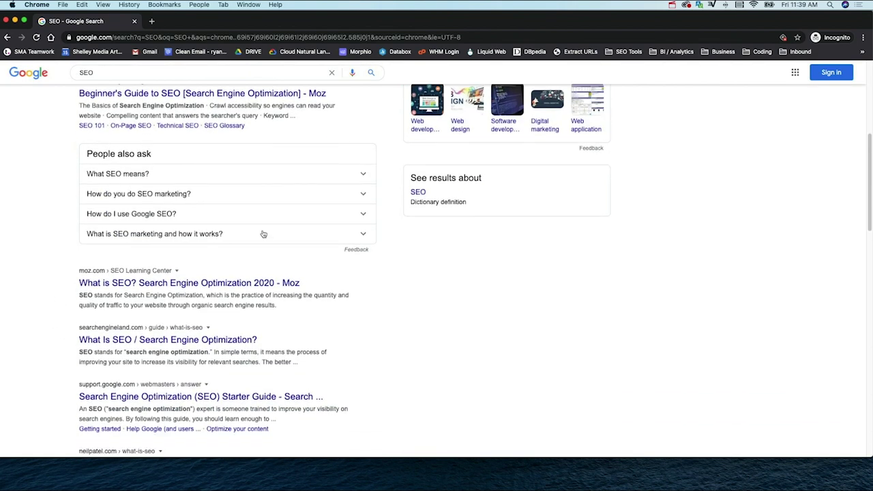
scroll(218, 178, "down", 10)
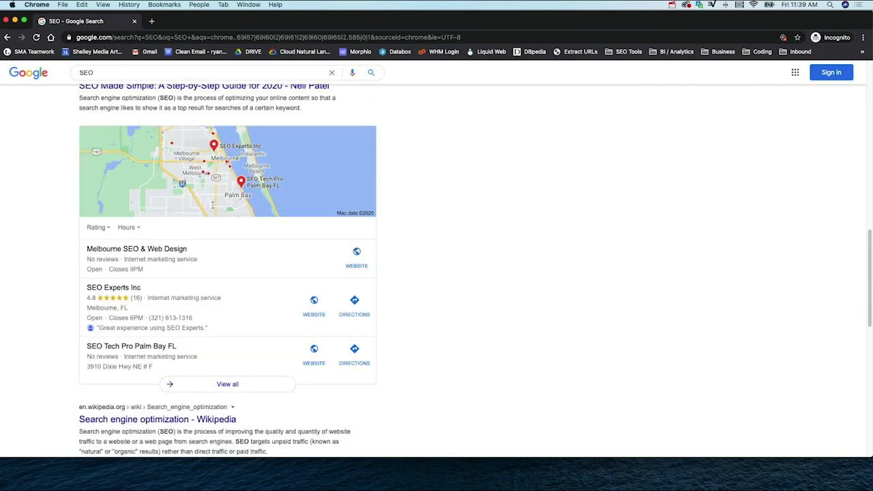
scroll(212, 205, "down", 5)
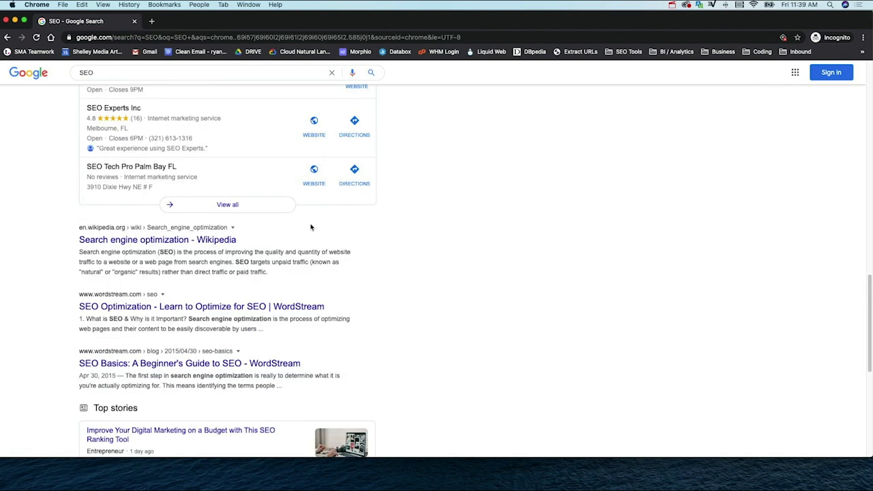
scroll(310, 227, "down", 8)
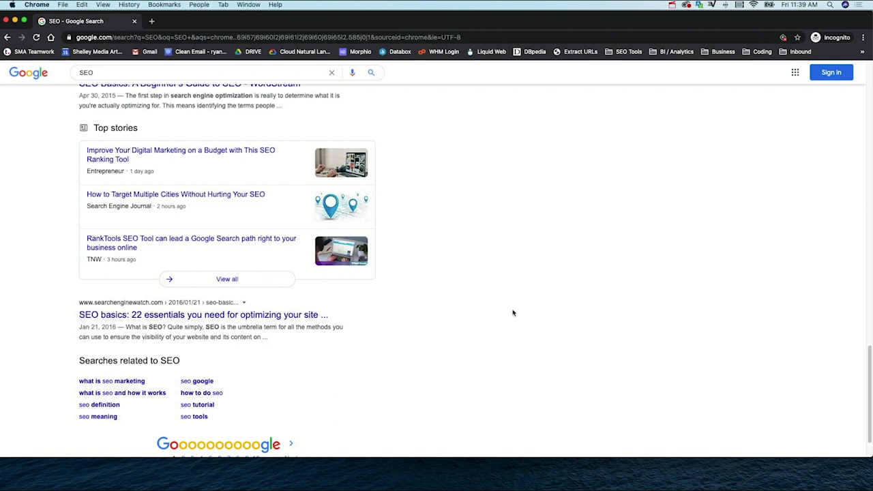
scroll(525, 315, "up", 10)
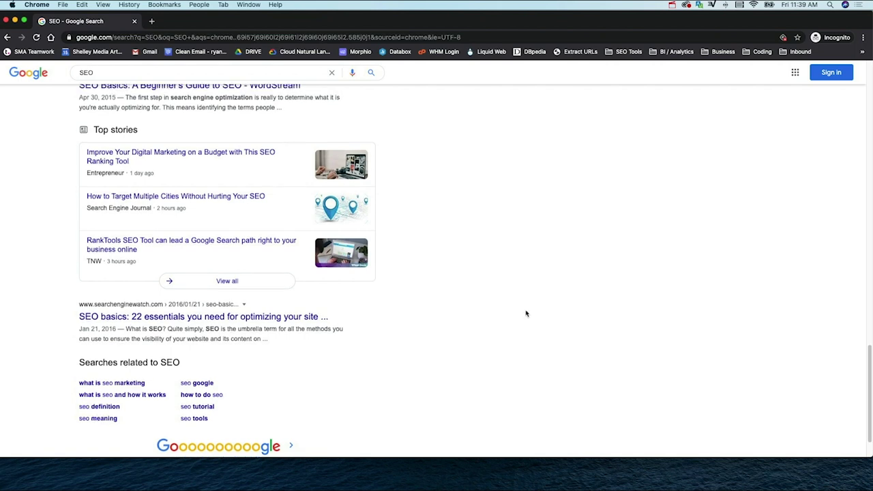
scroll(525, 316, "up", 3)
scroll(526, 315, "up", 3)
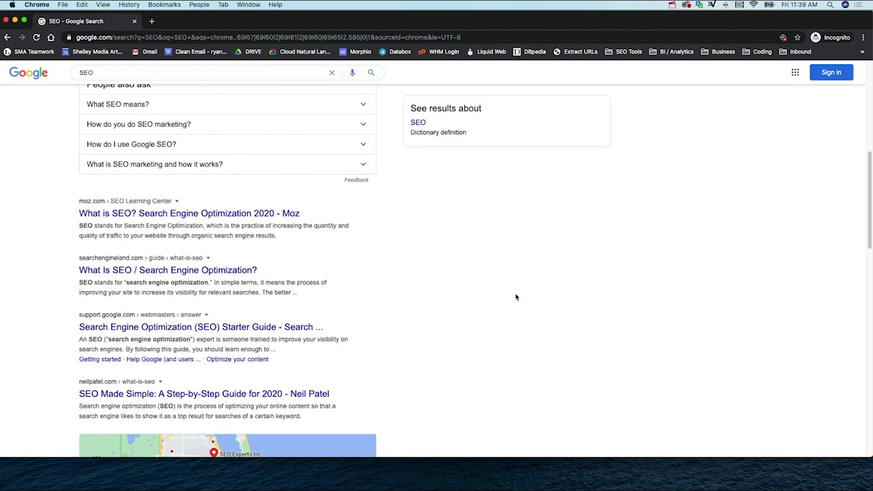
scroll(516, 297, "up", 5)
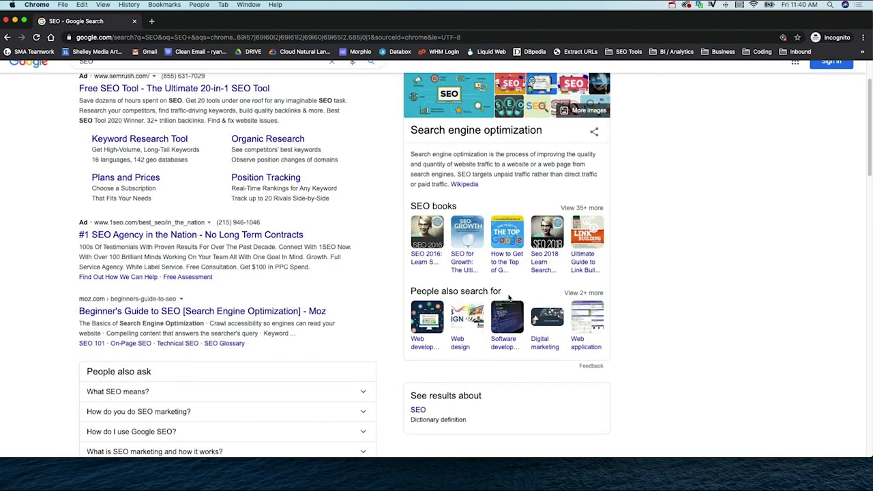
scroll(509, 298, "up", 2)
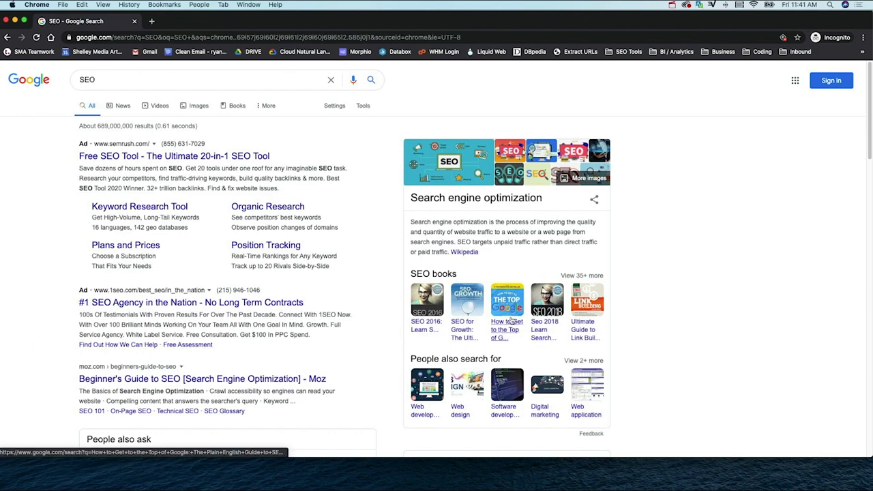
- Run the Extract URLs bookmarklet on the SEO search results page and select the whole list of extracted links
scroll(511, 319, "down", 10)
scroll(378, 246, "up", 10)
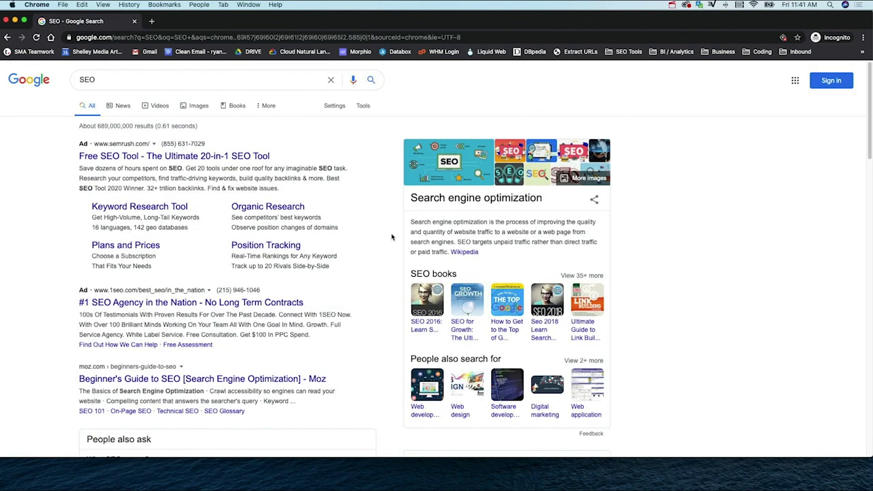
left_click(577, 52)
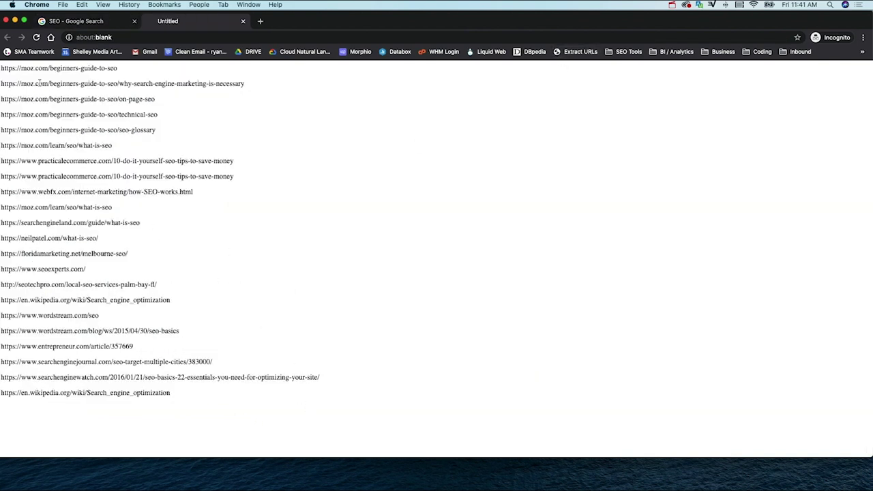
left_click_drag(2, 64, 254, 471)
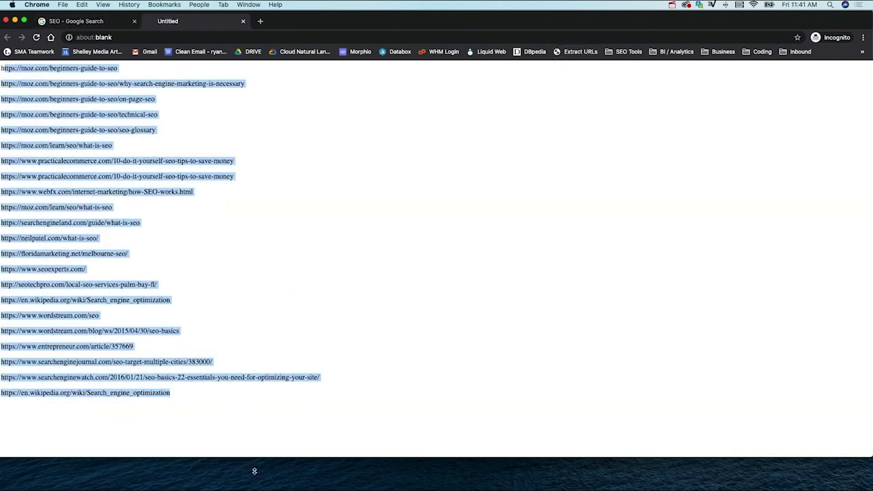
- Return to the SEO search results, extract their URLs again with the Extract URLs bookmarklet and select every listed link
left_click(81, 21)
scroll(172, 193, "down", 5)
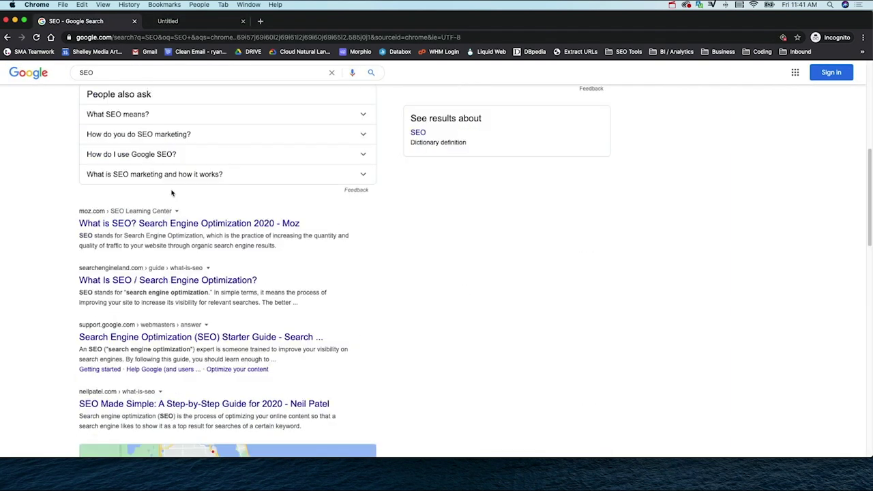
scroll(189, 93, "up", 5)
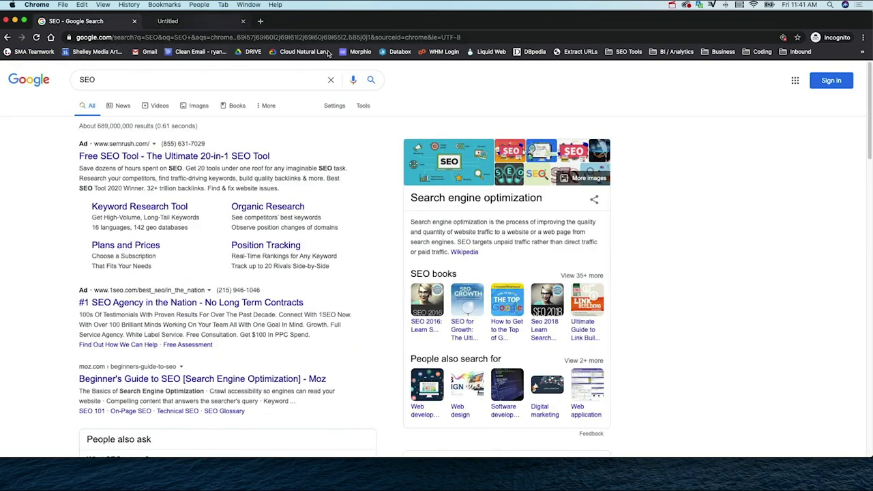
left_click(580, 51)
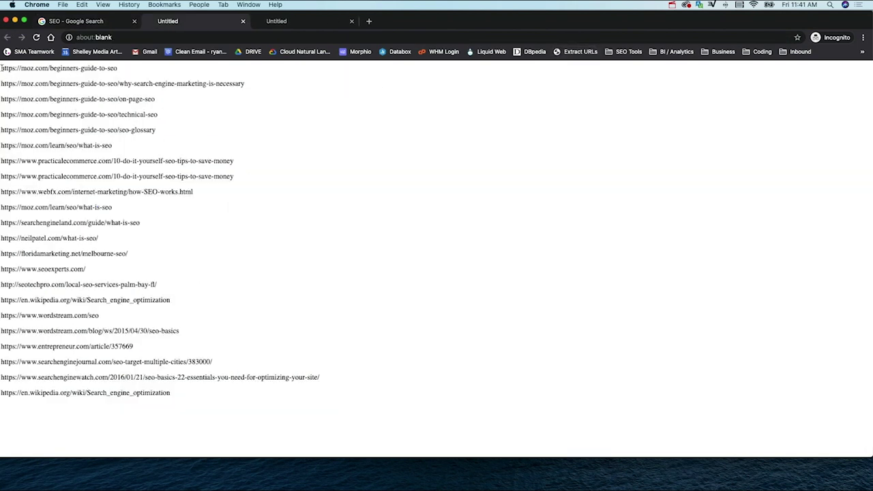
left_click_drag(2, 67, 251, 440)
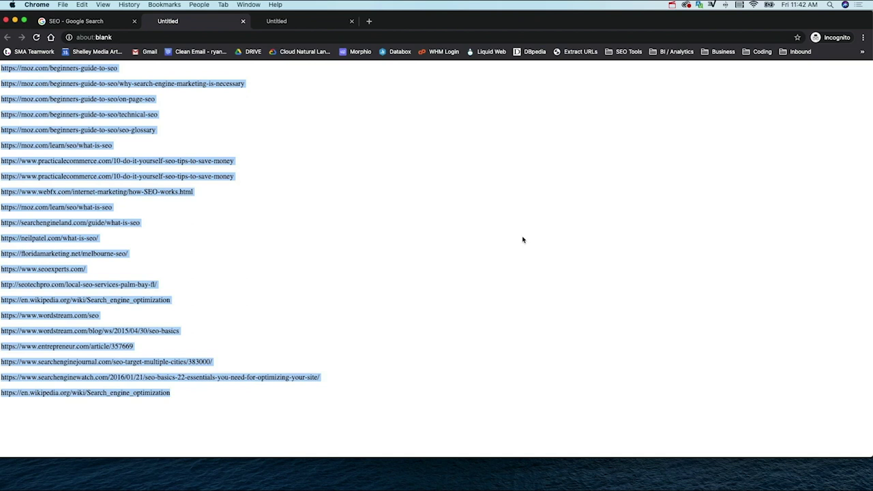
- Open the Extract URLs bookmark for editing, select its entire JavaScript code in the URL, and close it without changes
right_click(577, 55)
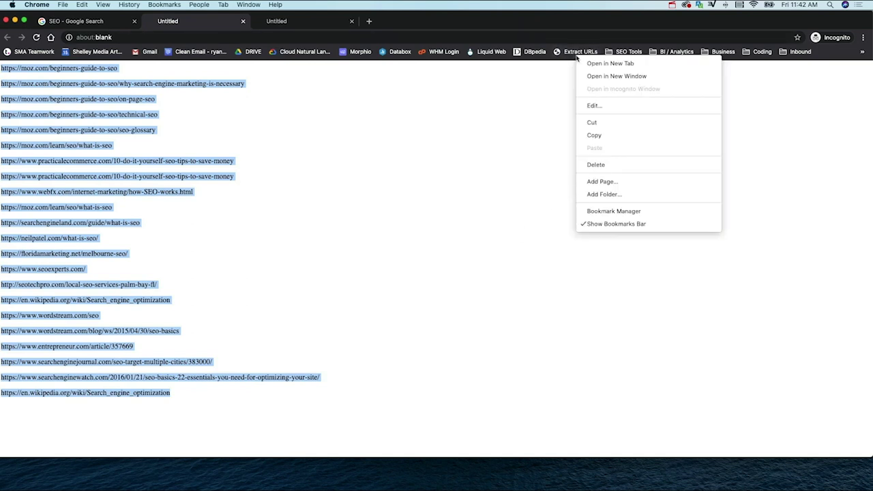
left_click(620, 111)
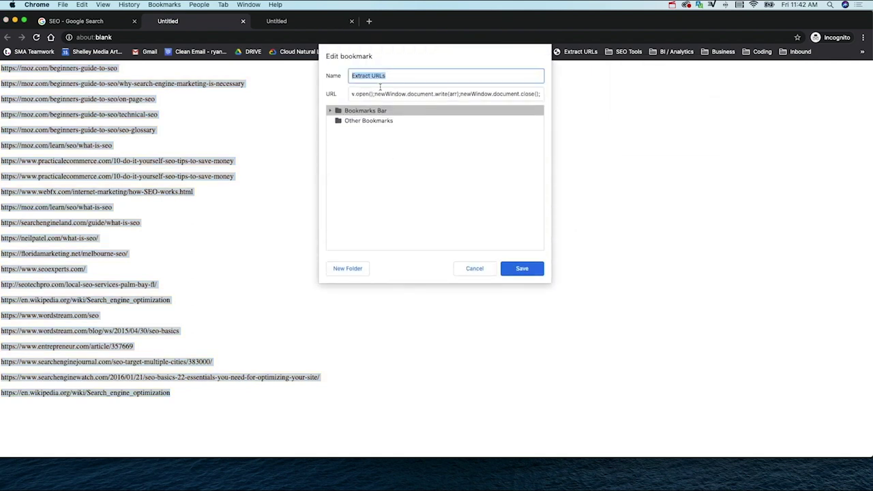
left_click(380, 93)
left_click_drag(398, 96, 317, 91)
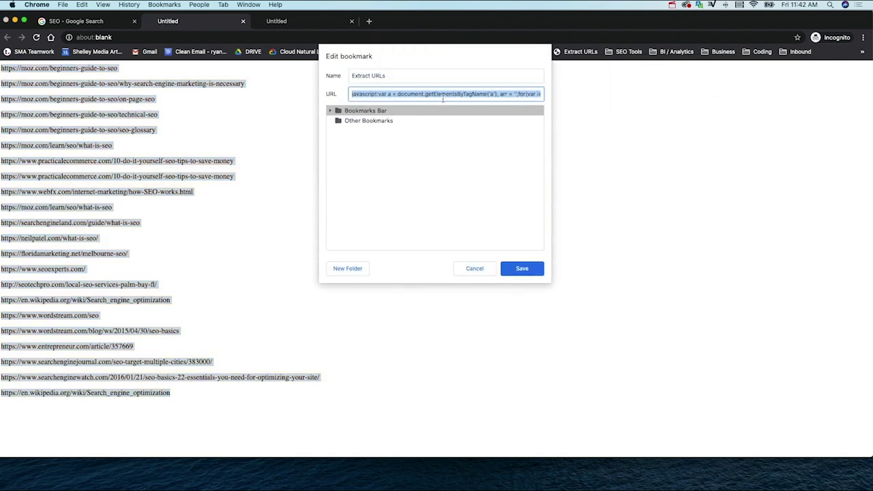
key("Escape")
- Open google.com and add it to the bookmarks bar right after the SMA Teamwork bookmark
left_click(261, 23)
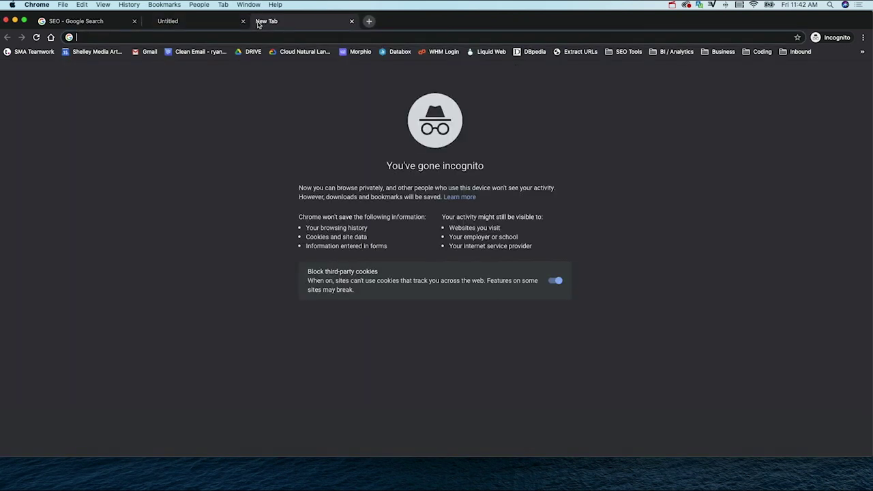
type("google.com")
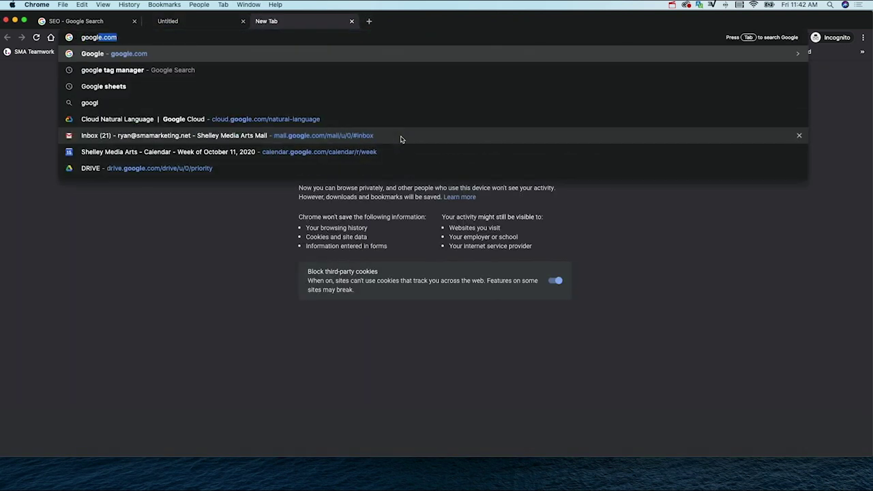
key("Return")
left_click(79, 38)
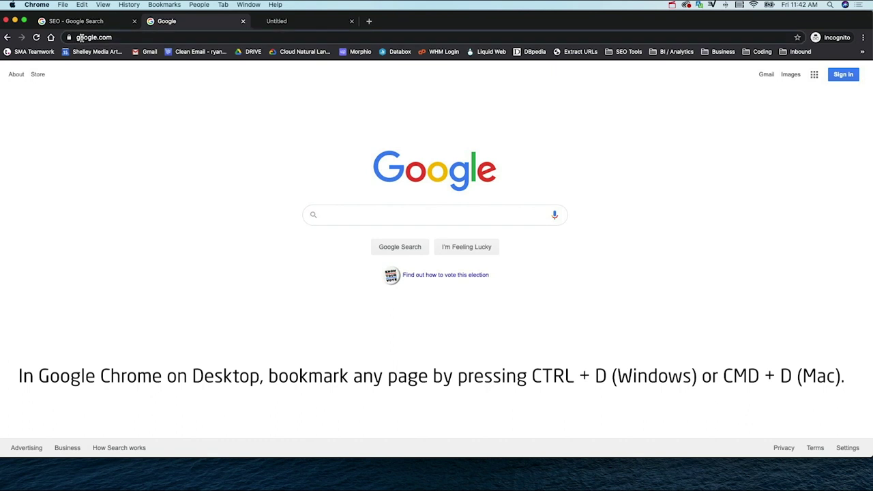
left_click_drag(78, 38, 62, 55)
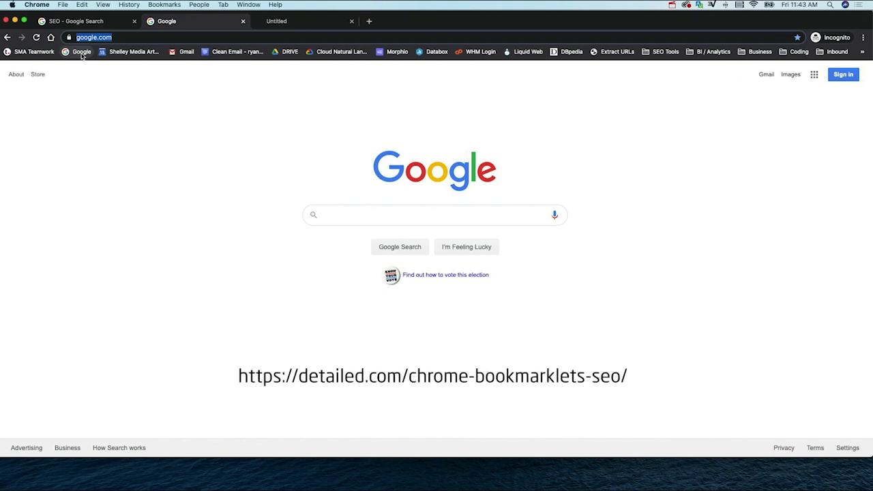
- Run the Extract URLs bookmarklet on the Google home page
left_click(619, 53)
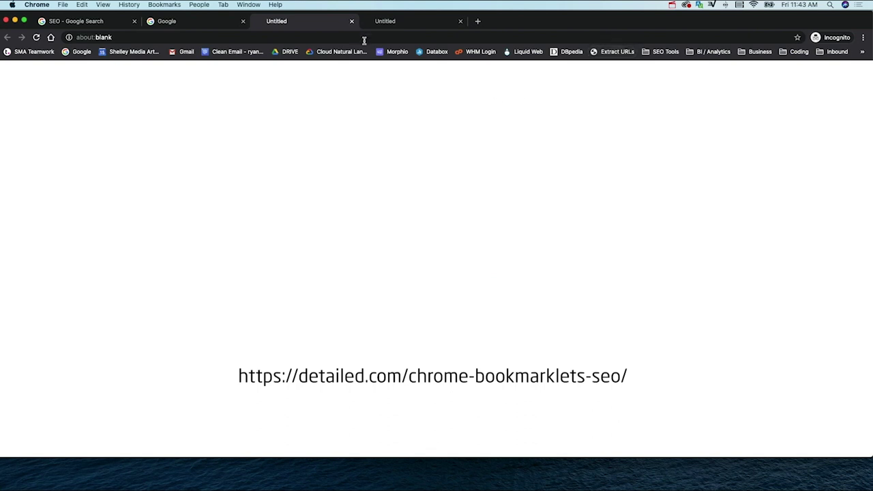
right_click(622, 55)
left_click(31, 83)
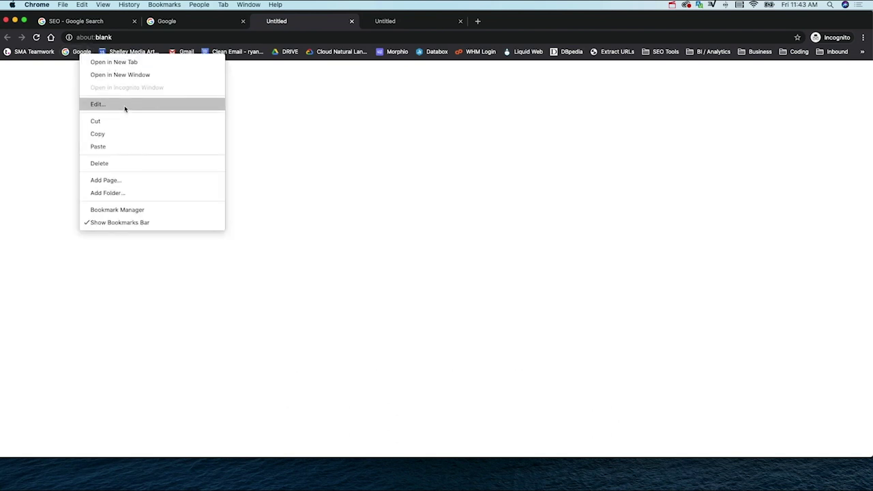
left_click(125, 106)
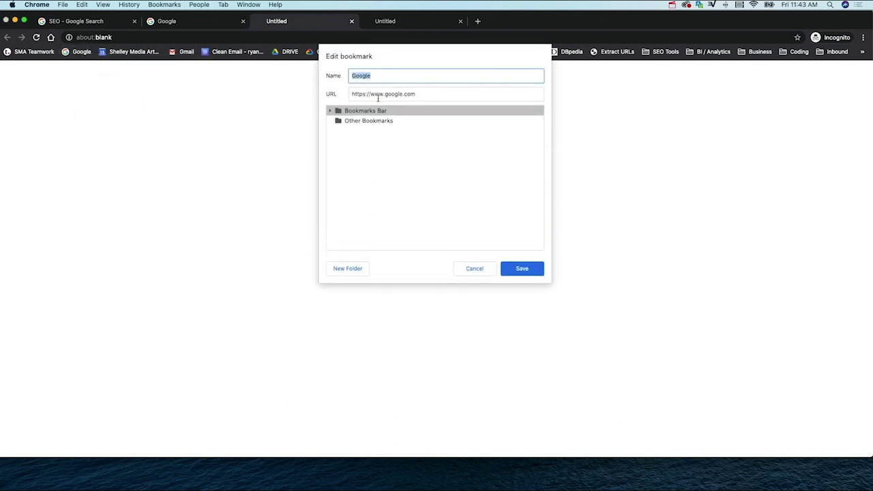
left_click_drag(429, 101, 327, 90)
key("Right")
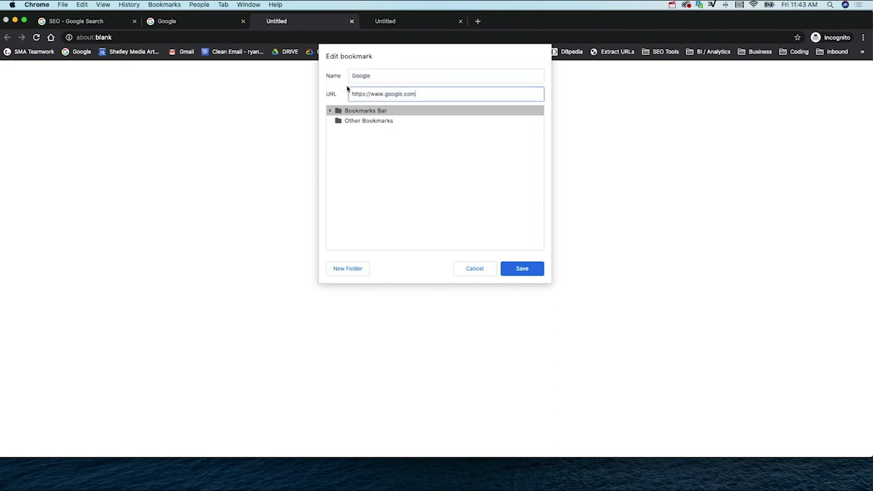
left_click(484, 269)
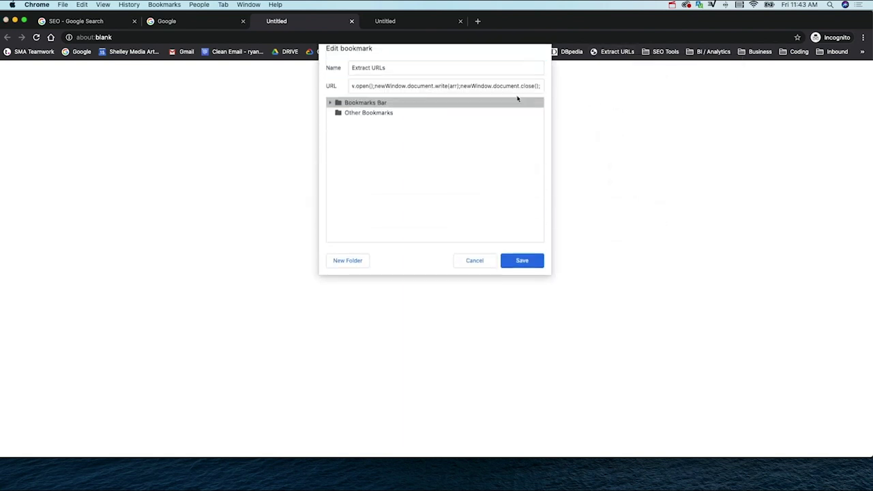
- Copy the JavaScript code from the Extract URLs bookmark and paste it over the Google bookmark's URL
key("Tab")
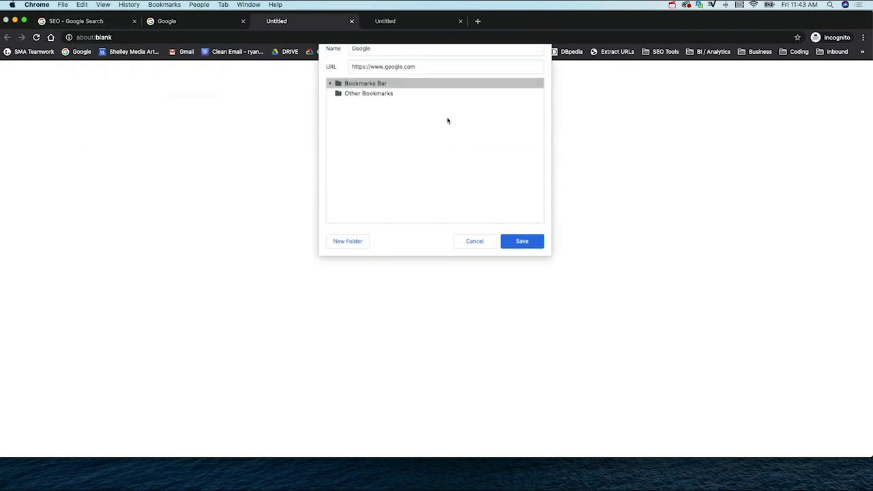
left_click_drag(352, 93, 458, 105)
key("super+v")
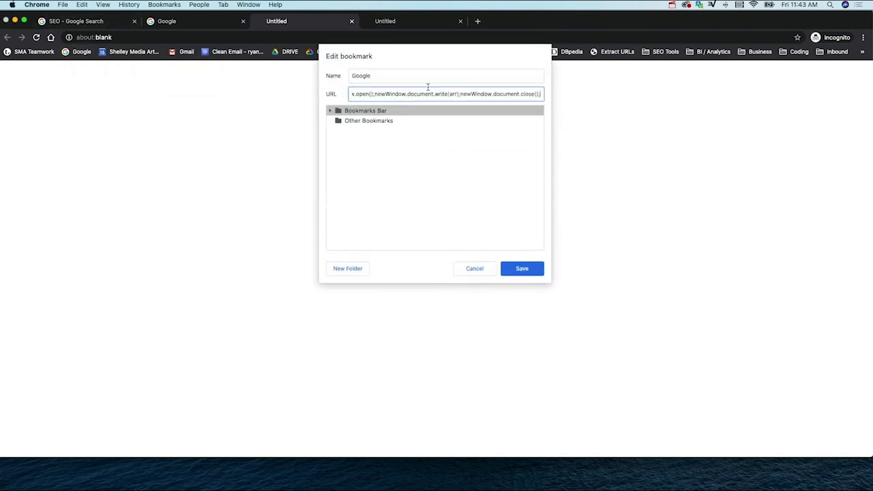
- Rename the Google bookmark to New Extrator, save it, and run it on the SEO search results page
left_click(383, 74)
key("super+a")
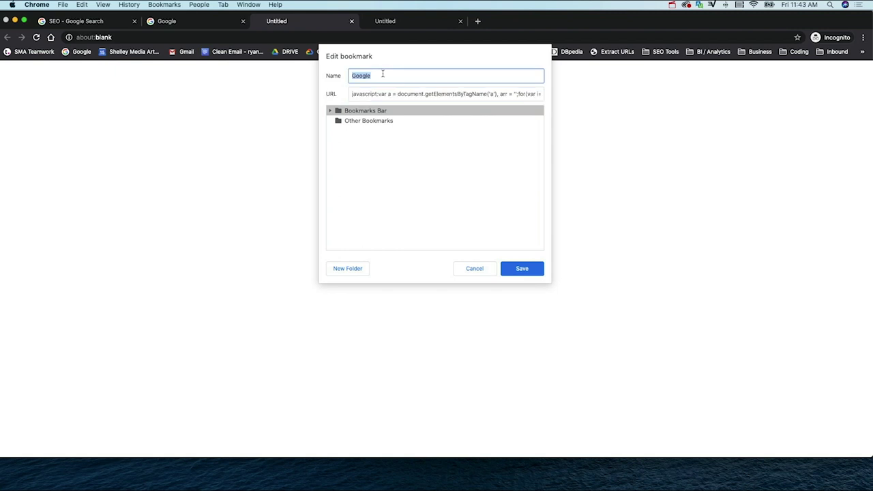
type("New")
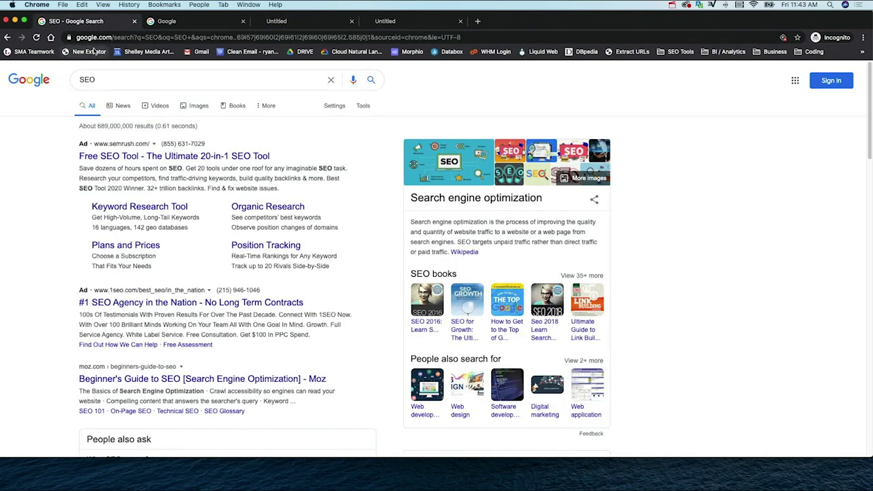
left_click(102, 52)
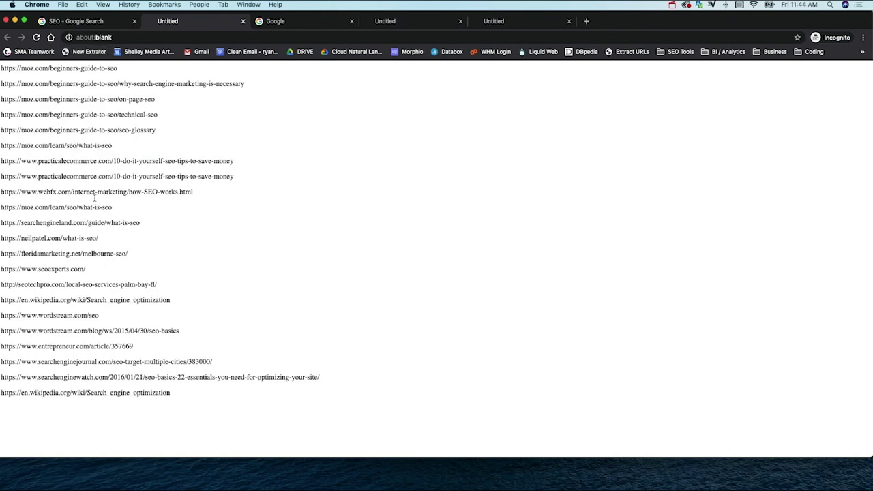
- Try 100 results per page in Google's search settings, set it back to 10, and return to the SEO results
left_click(79, 22)
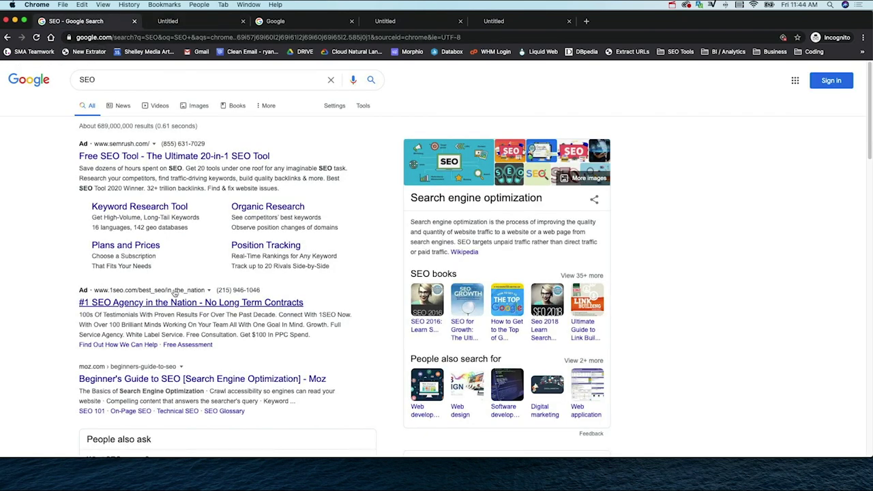
left_click(337, 106)
left_click(357, 124)
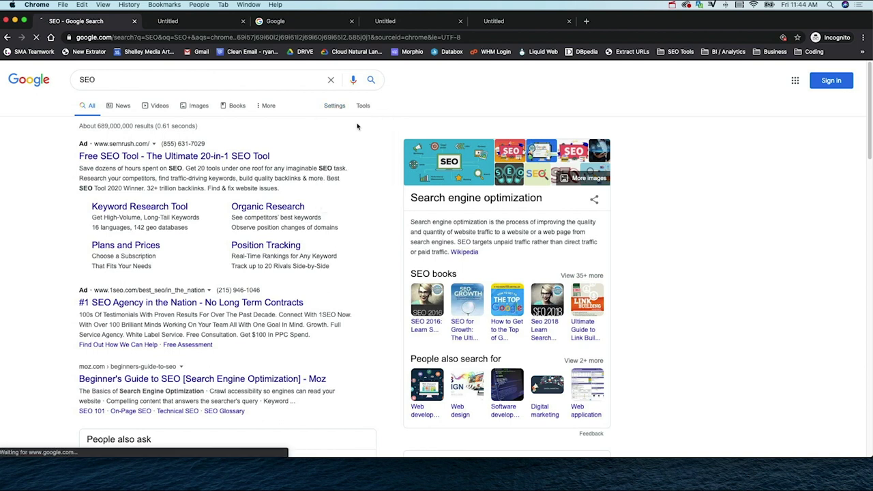
left_click_drag(106, 220, 278, 230)
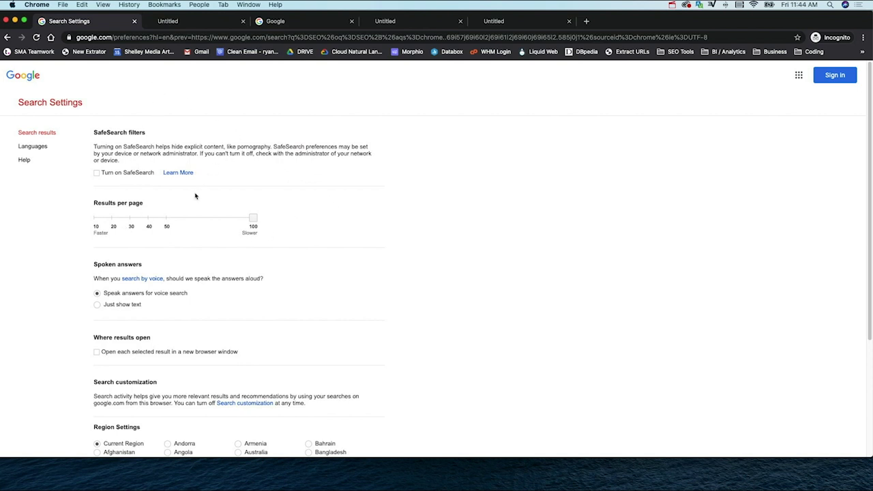
left_click(97, 220)
left_click(7, 37)
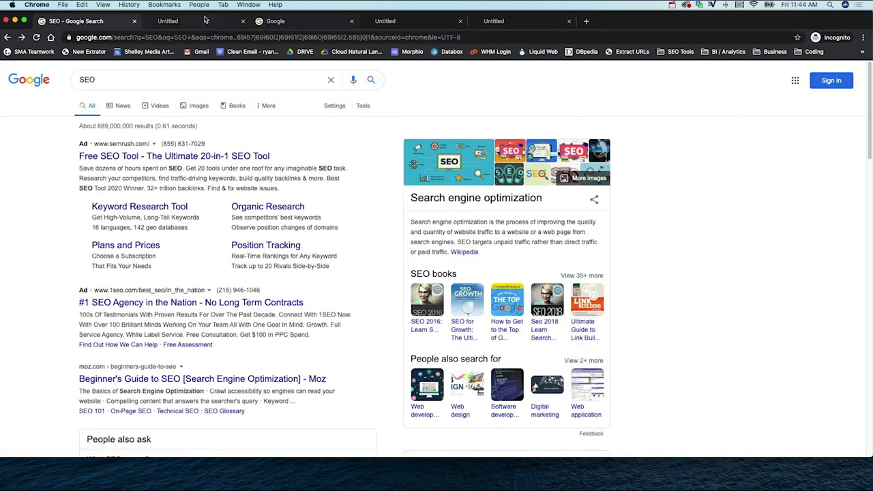
- Copy the full list of extracted URLs and paste it into the Google Sheets SERP Analysis spreadsheet starting at A2
left_click(205, 19)
left_click_drag(206, 401, 3, 67)
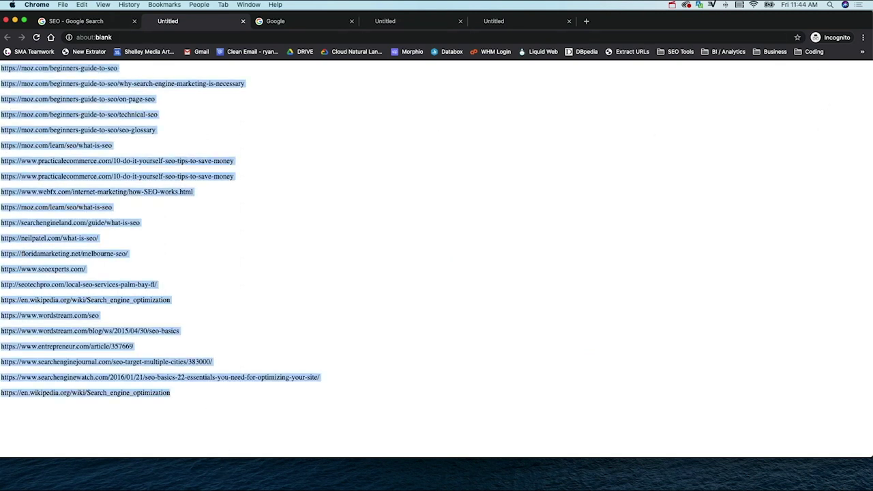
left_click(15, 20)
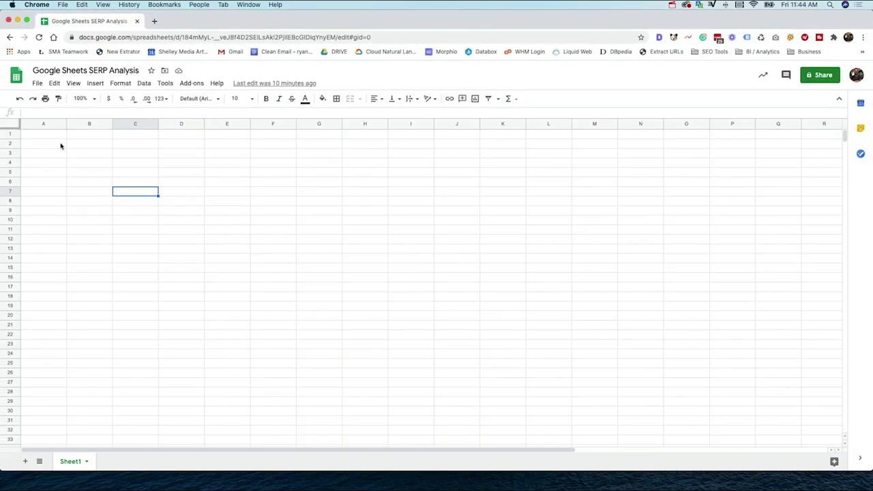
left_click(54, 138)
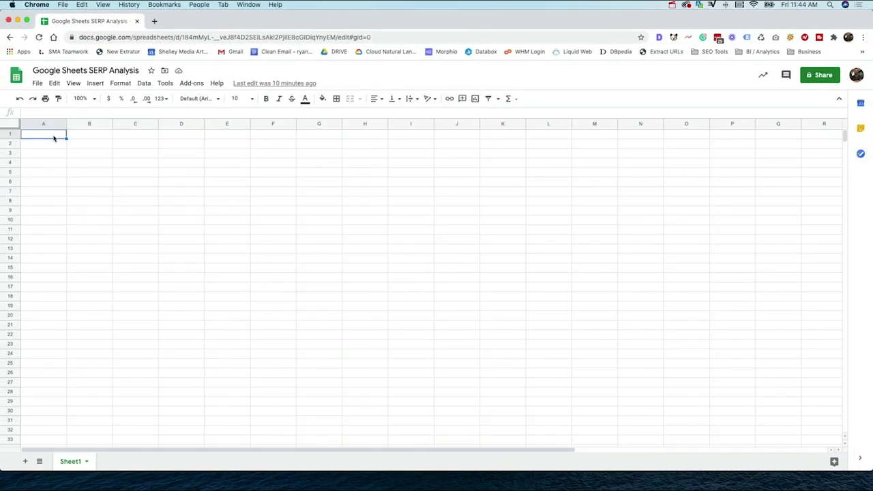
left_click(49, 146)
key("super+v")
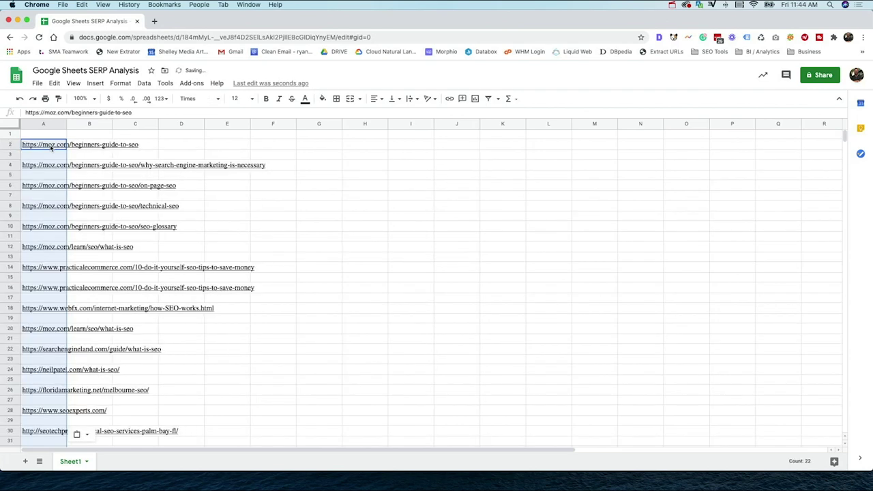
left_click(54, 137)
key("super+v")
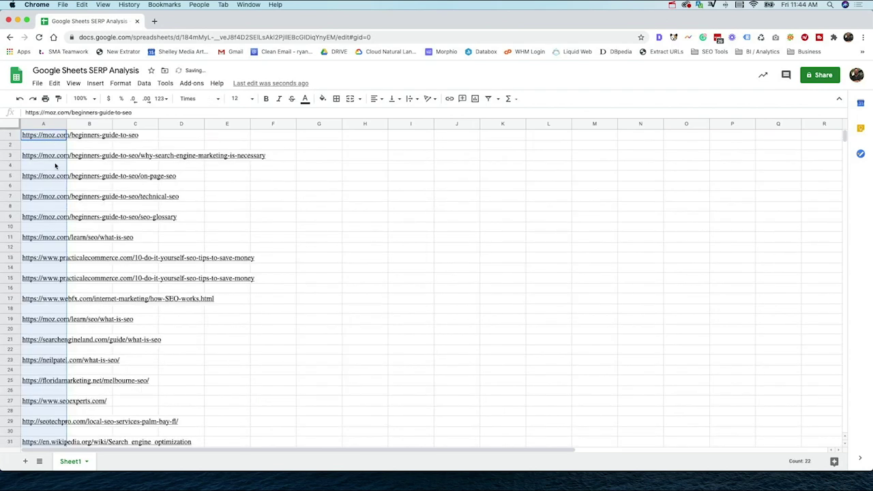
key("super+z")
- Enter the header URL in A1 and widen column A to fit the pasted URLs
left_click(39, 137)
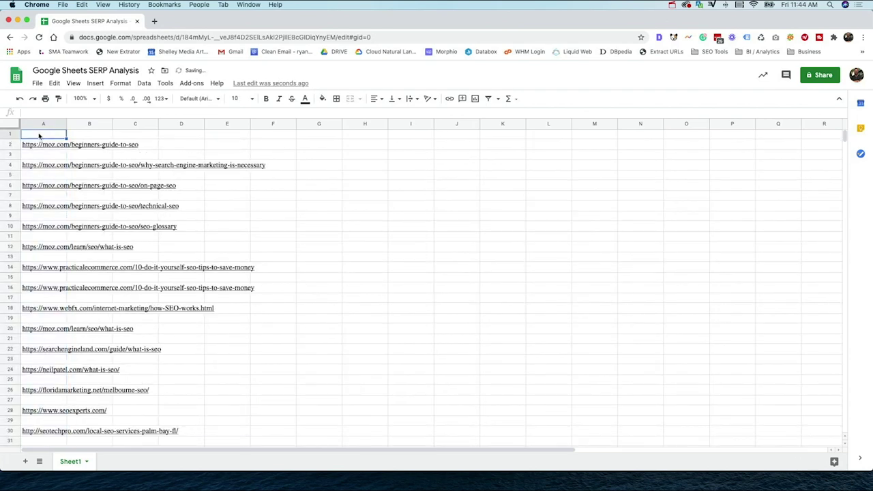
type("URL")
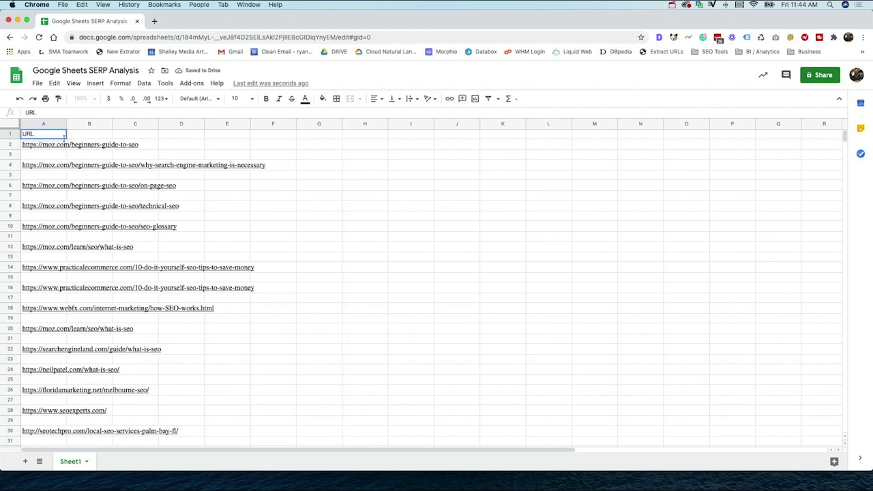
left_click(316, 249)
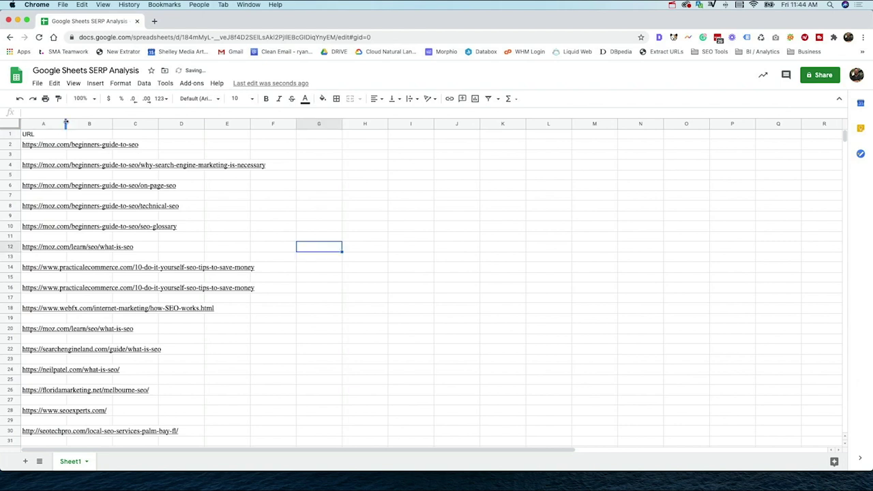
left_click_drag(203, 130, 276, 128)
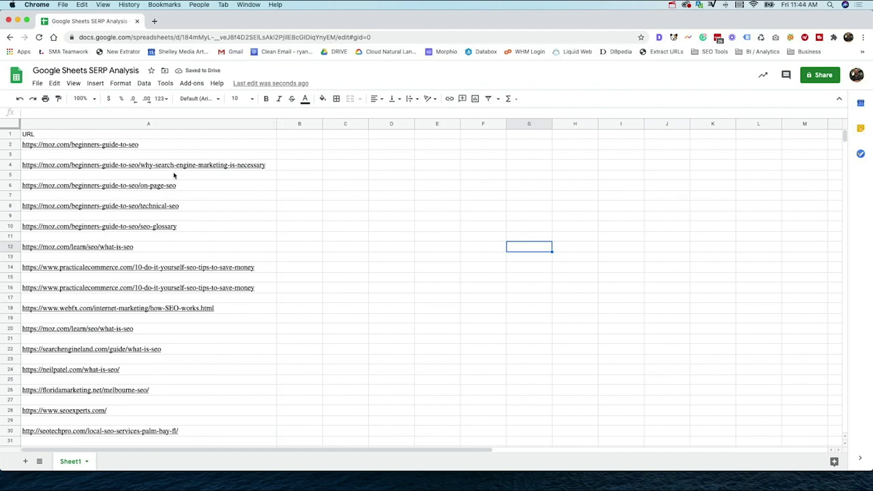
- Delete the blank rows between the pasted URLs so the list in column A is continuous
mouse_move(173, 165)
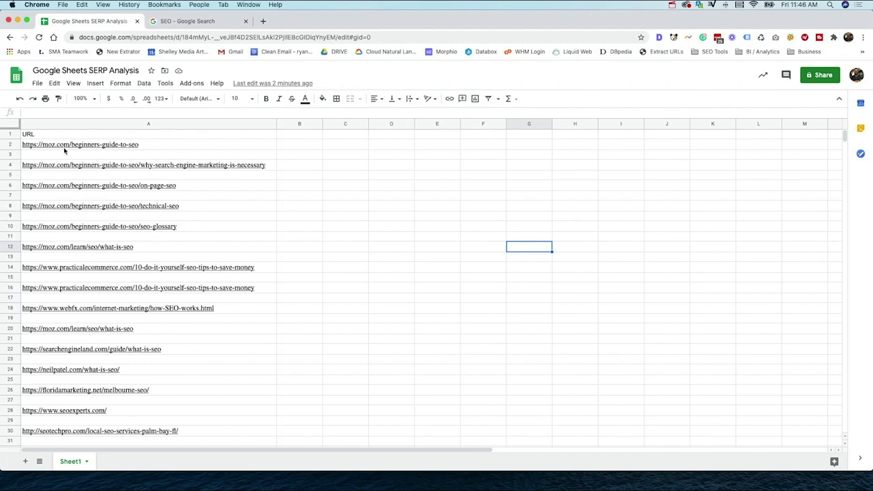
left_click(16, 134)
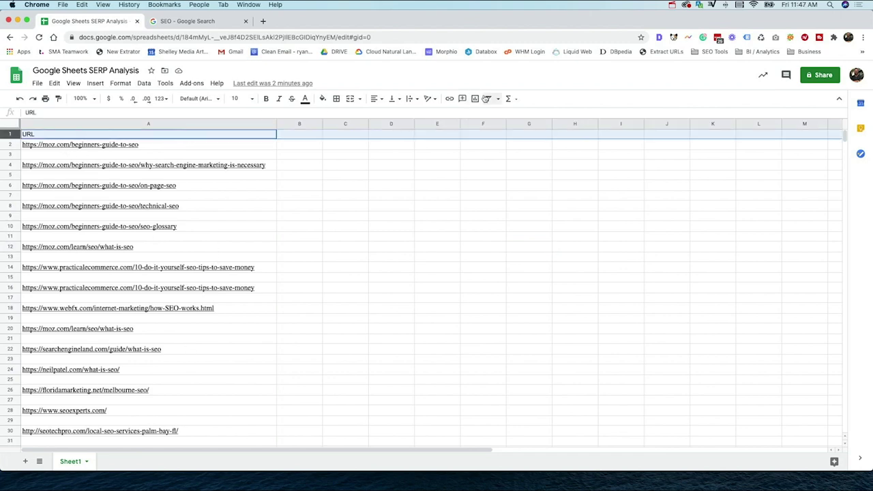
left_click(12, 153)
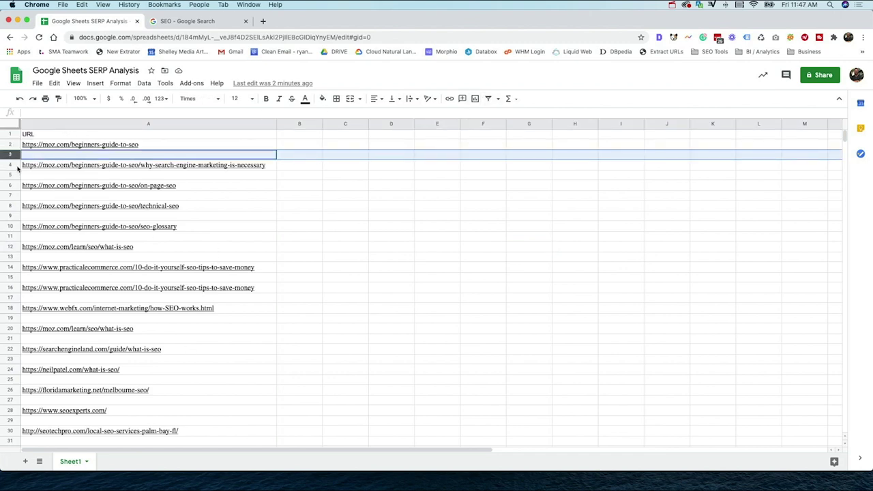
right_click(13, 167)
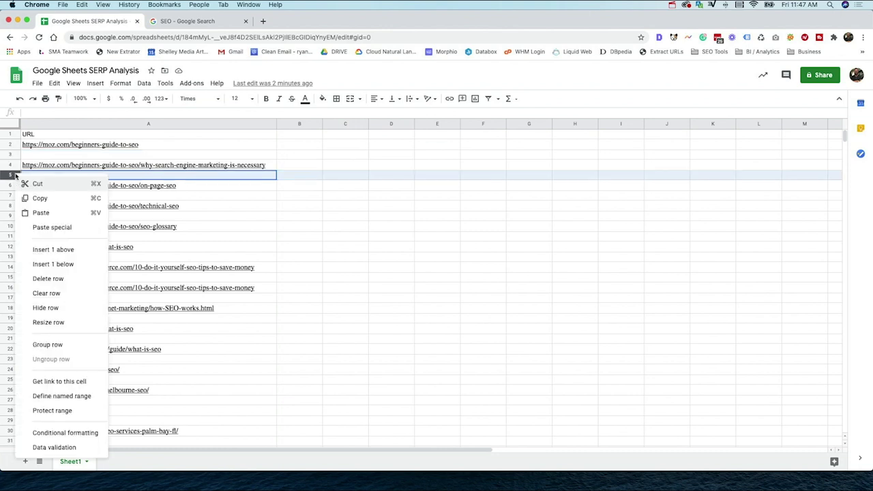
key("Escape")
left_click(9, 154)
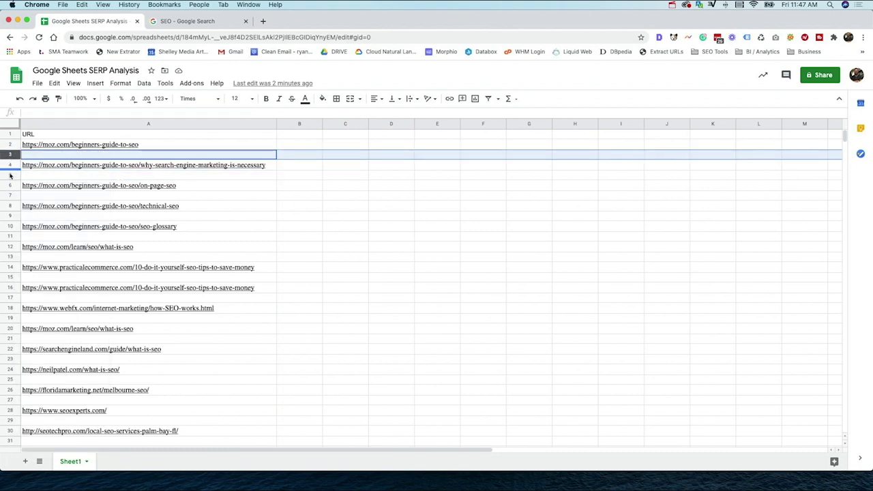
left_click(12, 177, "super")
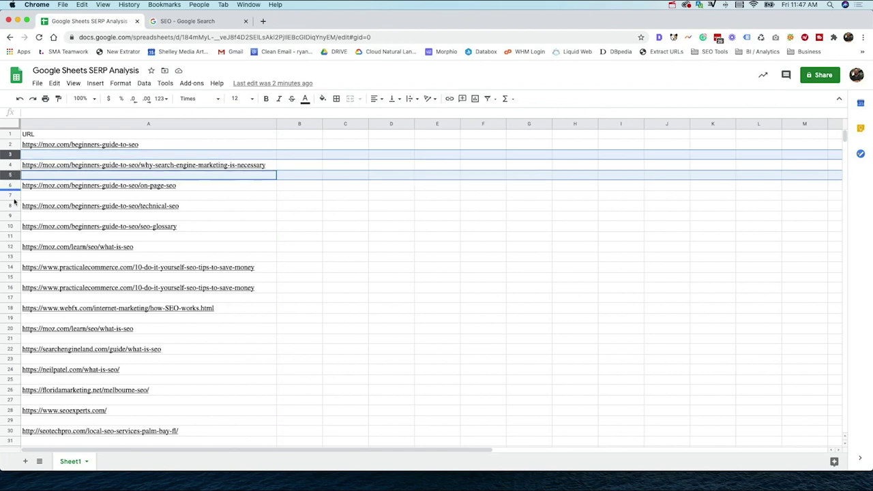
left_click(13, 196, "super")
left_click(15, 215, "super")
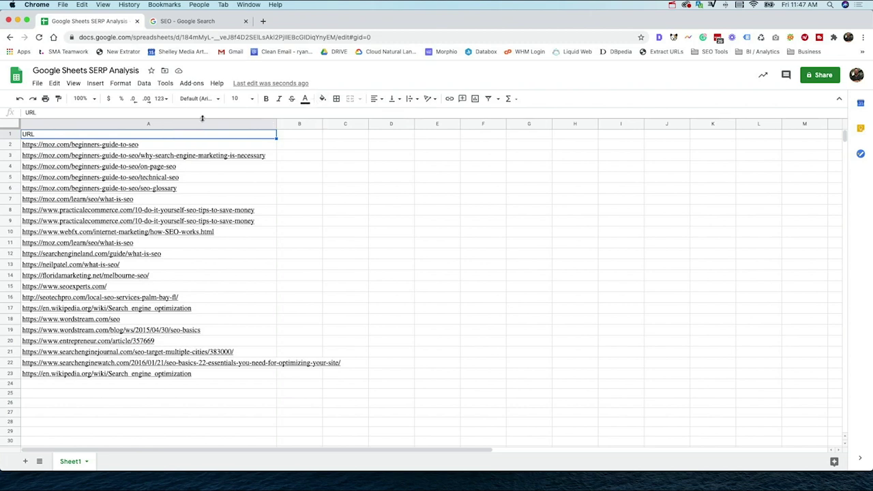
- Enter the header SERP Features in B1 and check the SEO search results page for sitelinks
mouse_move(103, 309)
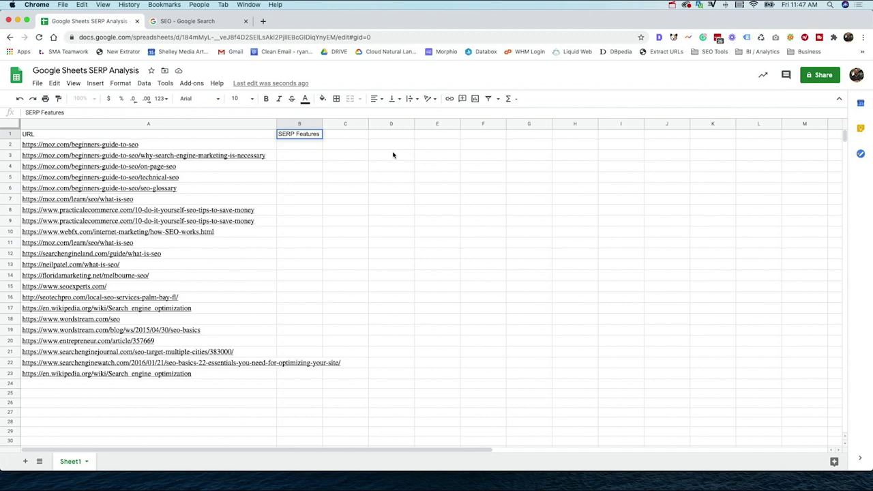
left_click(312, 178)
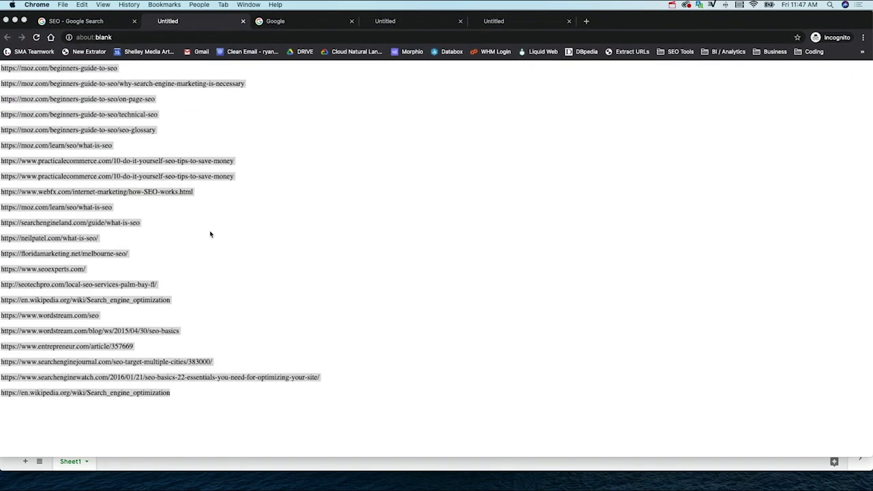
key("ctrl+a")
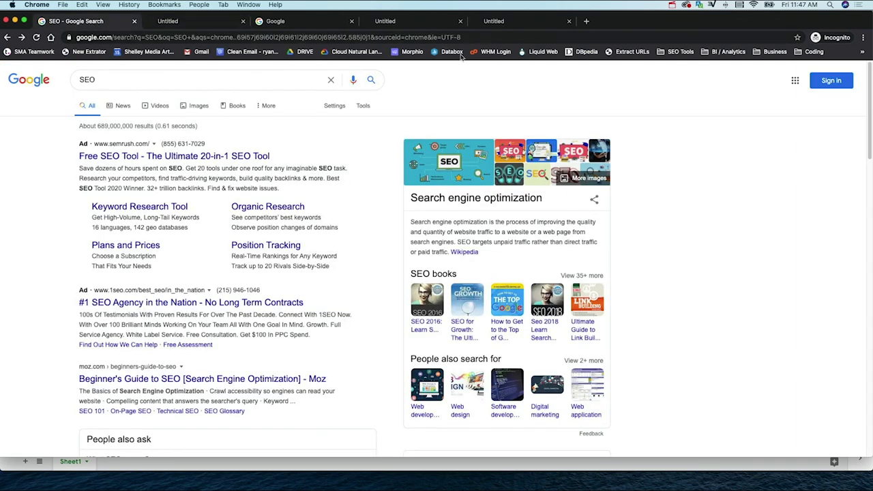
scroll(288, 185, "down", 1)
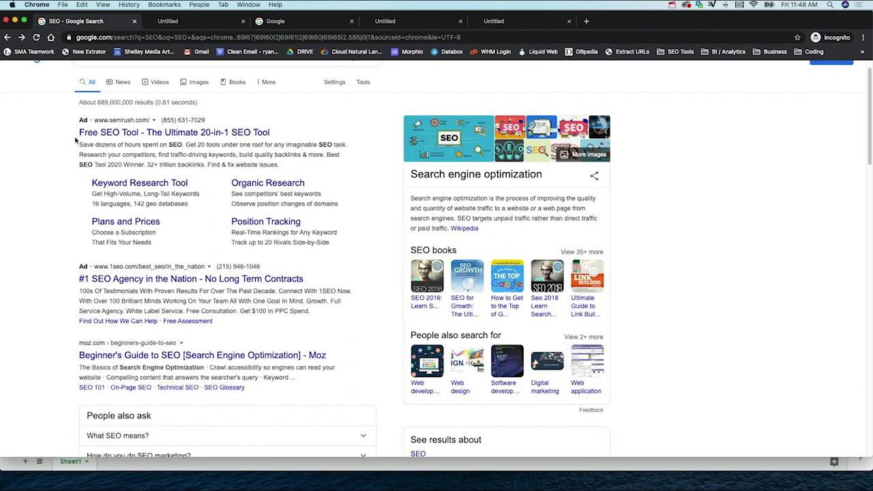
left_click(16, 21)
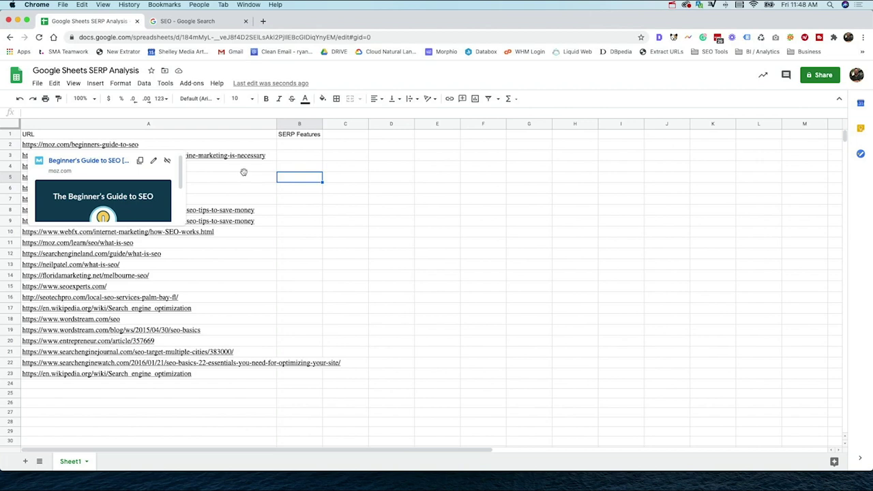
- Enter Sitelinks in B3 and fill it down through B6 beside the Moz beginner's guide subpages
left_click(298, 148)
left_click(299, 155)
type("Sitel")
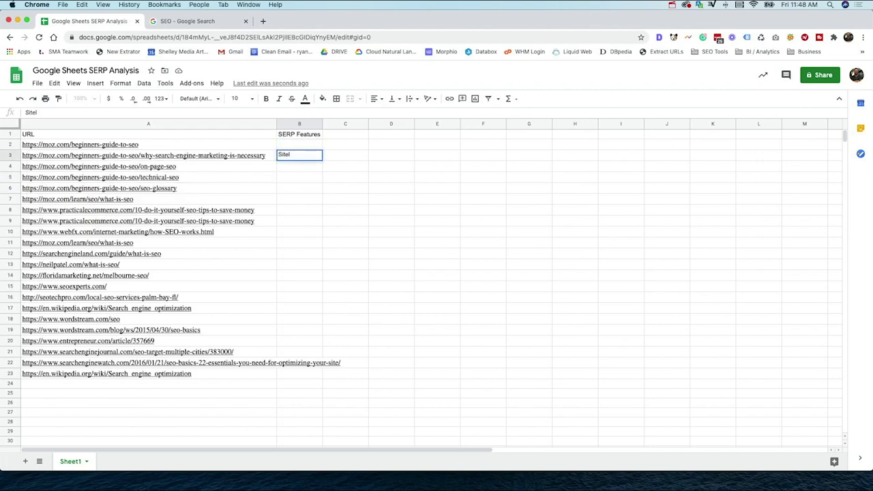
type("ine")
left_click(333, 169)
left_click(317, 157)
left_click_drag(322, 161, 320, 187)
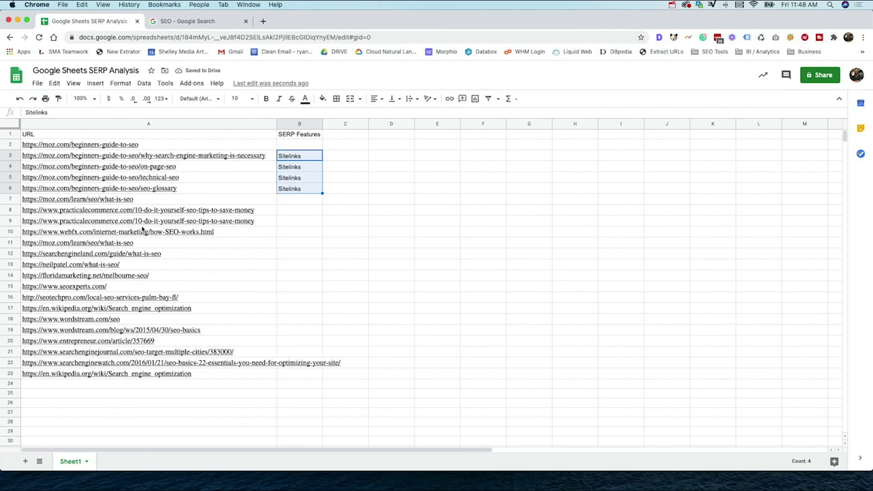
- Compare the People also ask box on the SEO results page with the URLs in rows 7 to 10 of the sheet
mouse_move(69, 286)
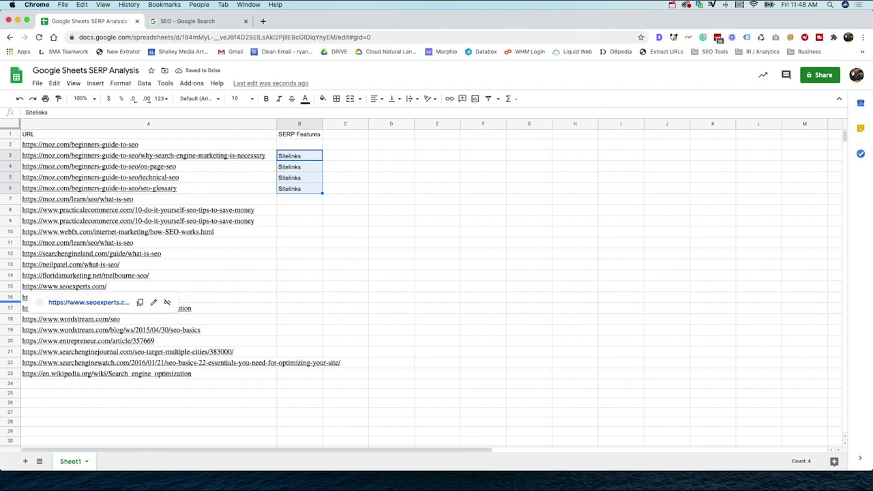
key("super+grave")
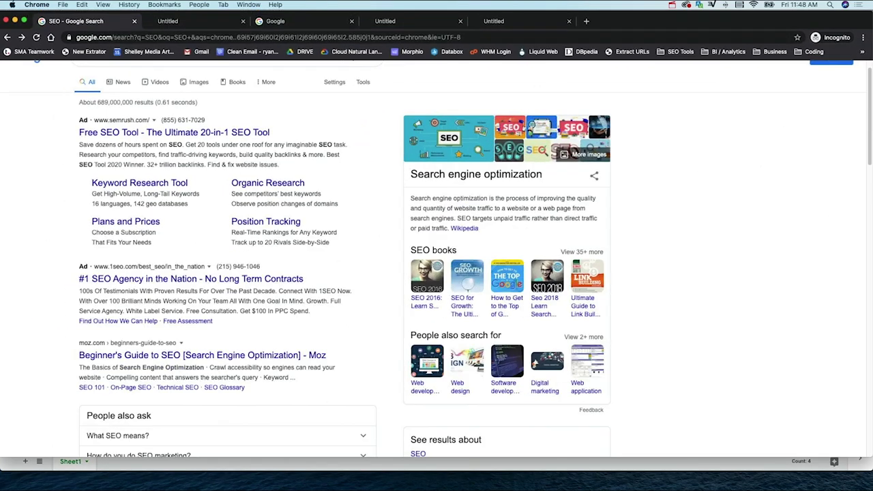
scroll(179, 295, "down", 2)
scroll(179, 295, "down", 3)
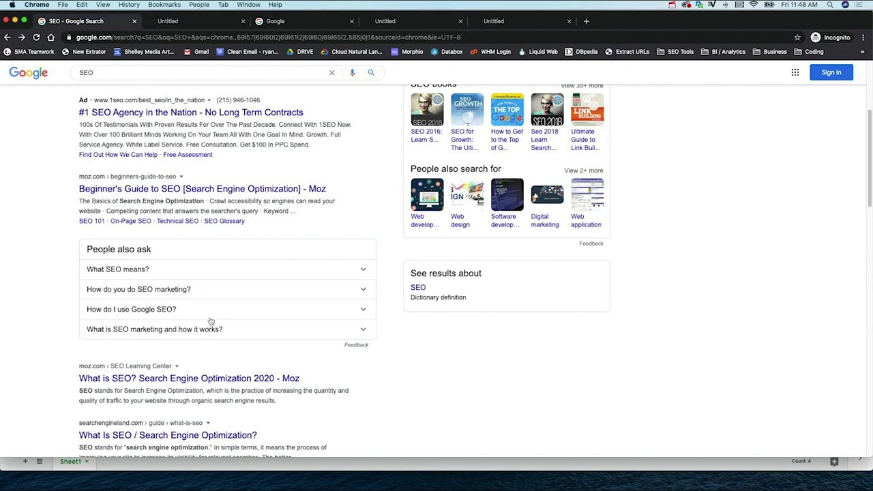
left_click(15, 21)
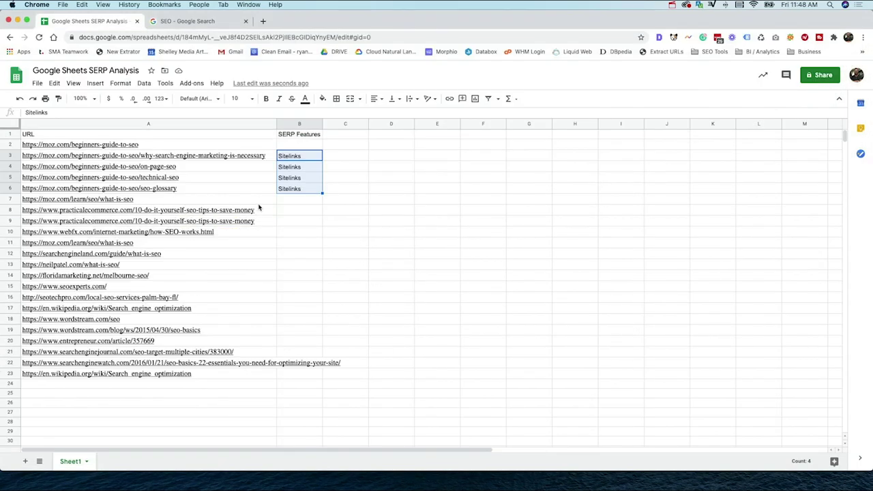
mouse_move(255, 199)
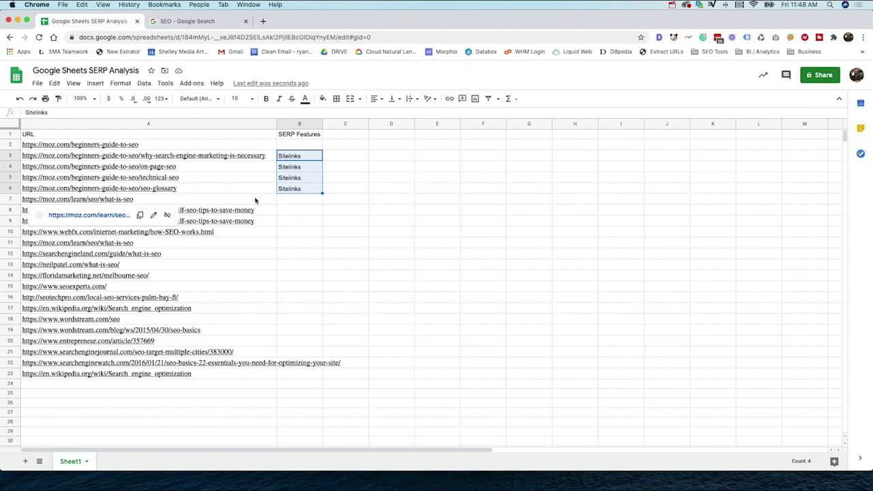
left_click(228, 248)
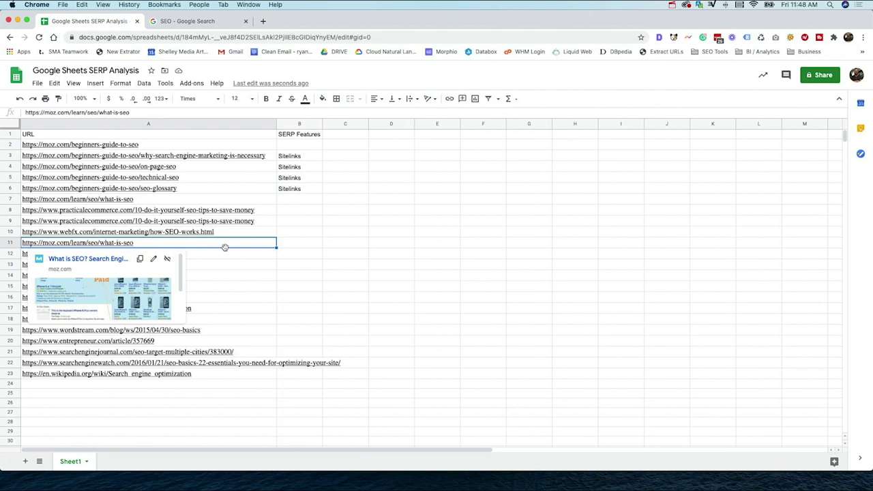
left_click_drag(265, 199, 260, 235)
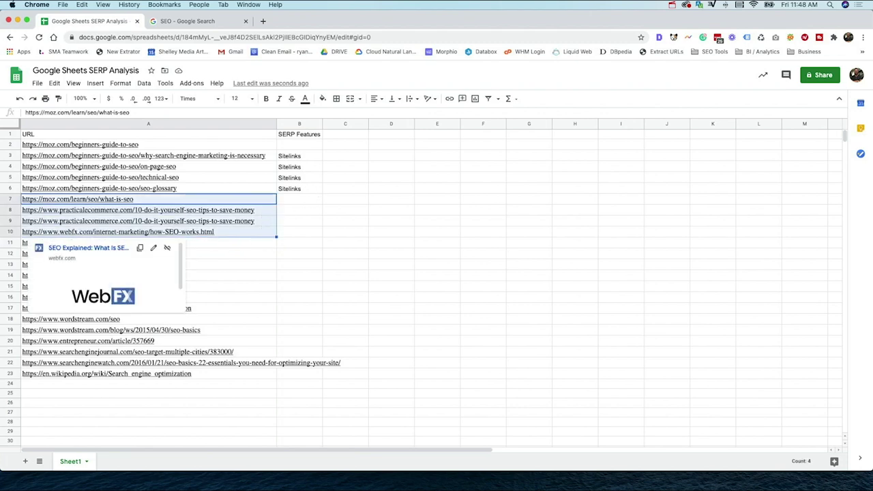
key("super+grave")
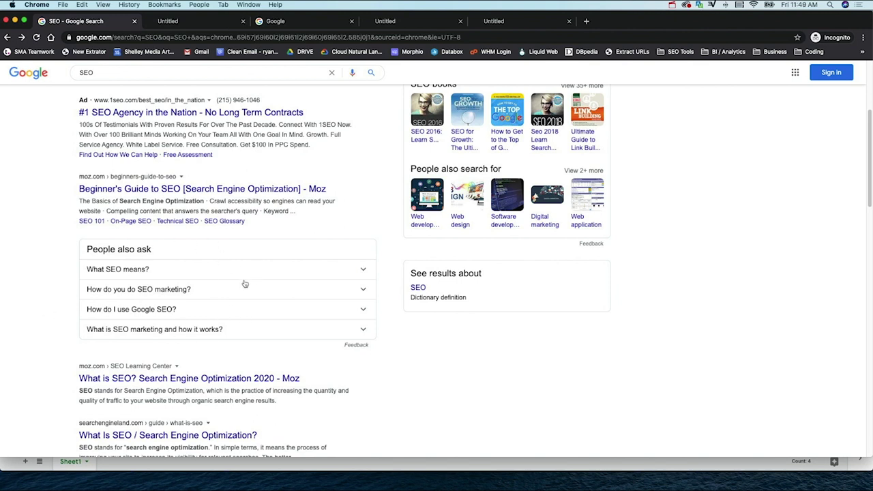
left_click(15, 22)
- Enter PAA in B7 and fill it down through B10 under SERP Features
left_click(299, 200)
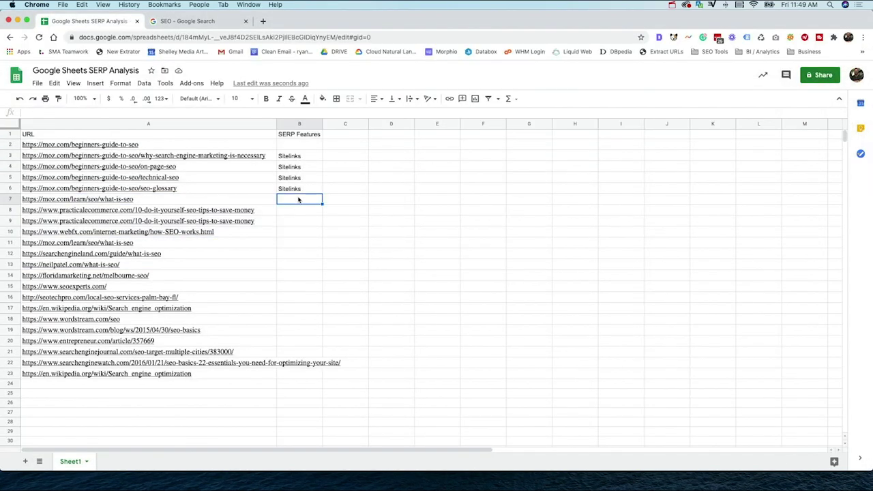
type("PAA")
left_click_drag(321, 204, 318, 230)
left_click_drag(313, 156, 305, 234)
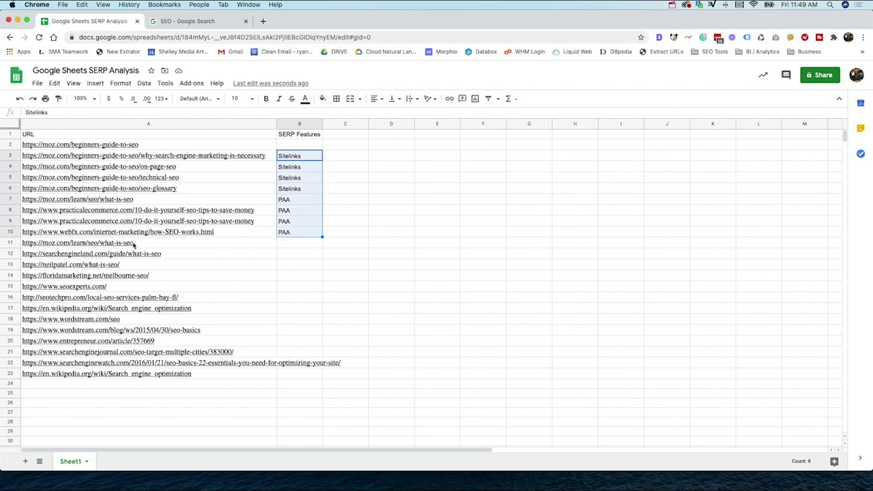
- Examine the organic results and the local map listings on the SEO results page, and return to the spreadsheet
mouse_move(130, 244)
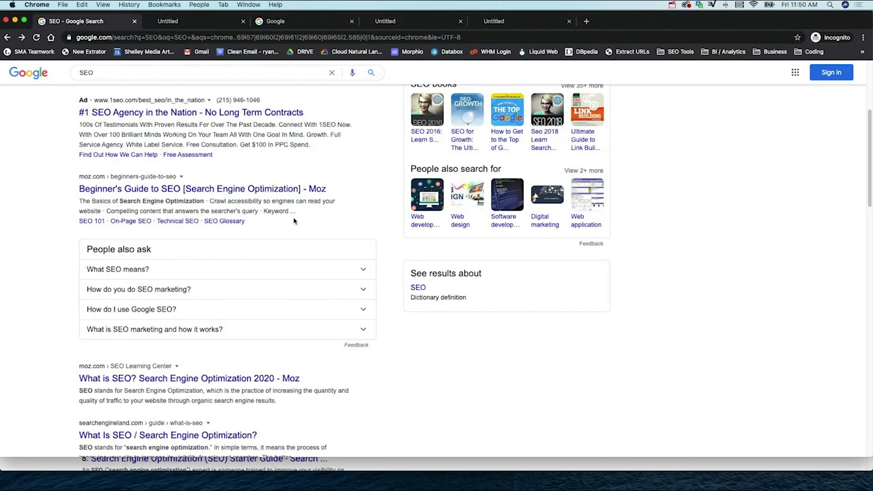
scroll(294, 220, "down", 4)
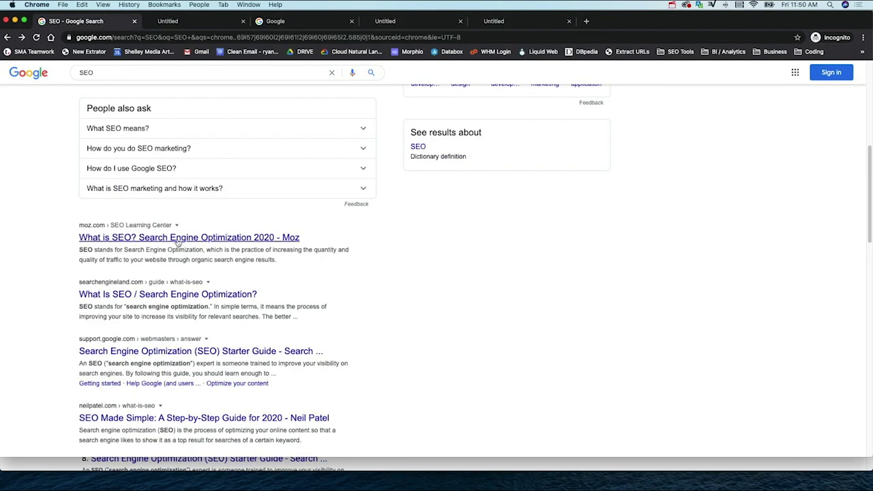
scroll(177, 242, "down", 1)
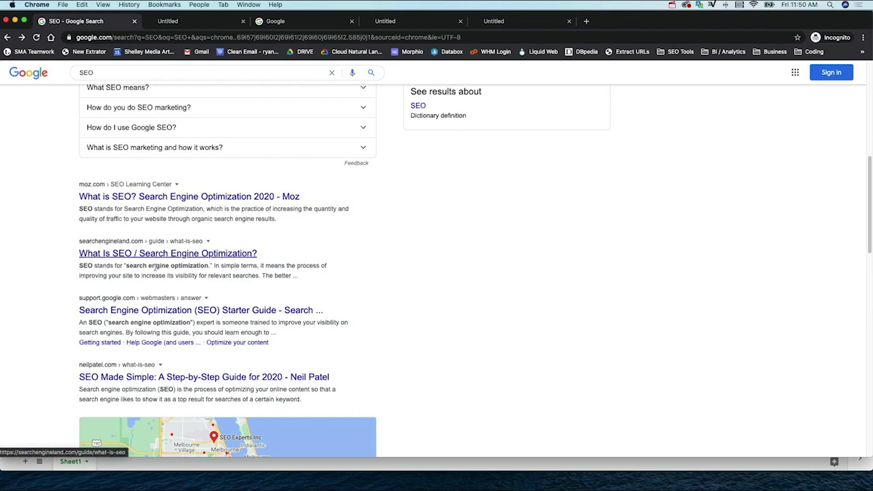
scroll(154, 301, "down", 9)
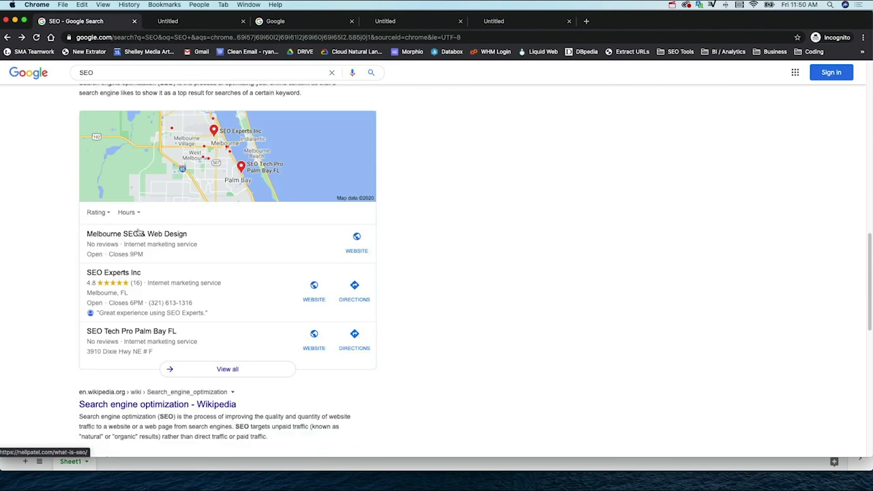
scroll(177, 236, "down", 2)
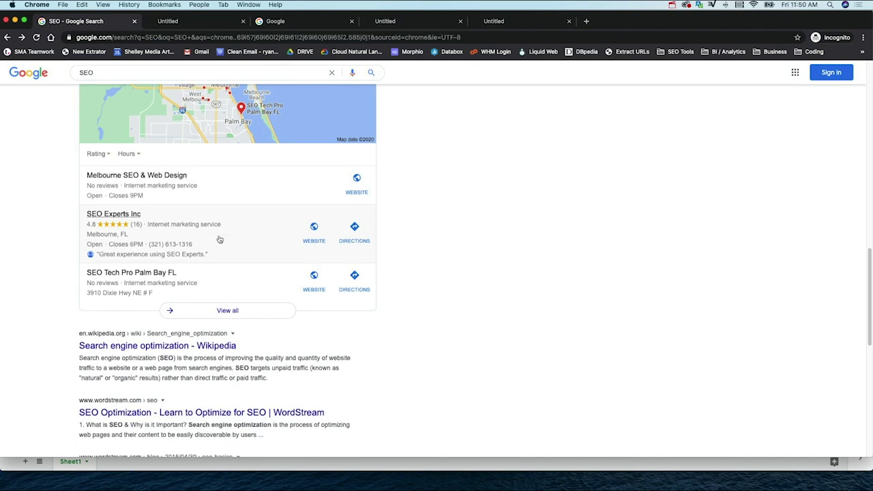
scroll(205, 249, "down", 1)
scroll(180, 321, "down", 1)
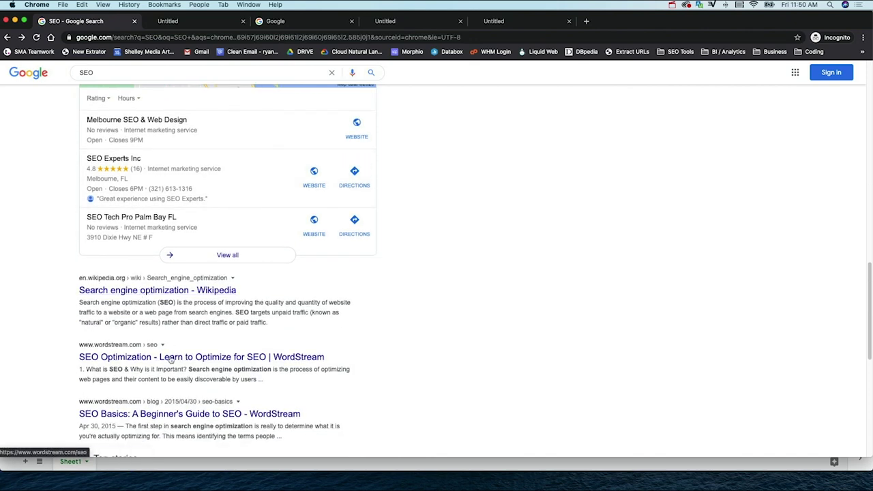
scroll(170, 360, "down", 1)
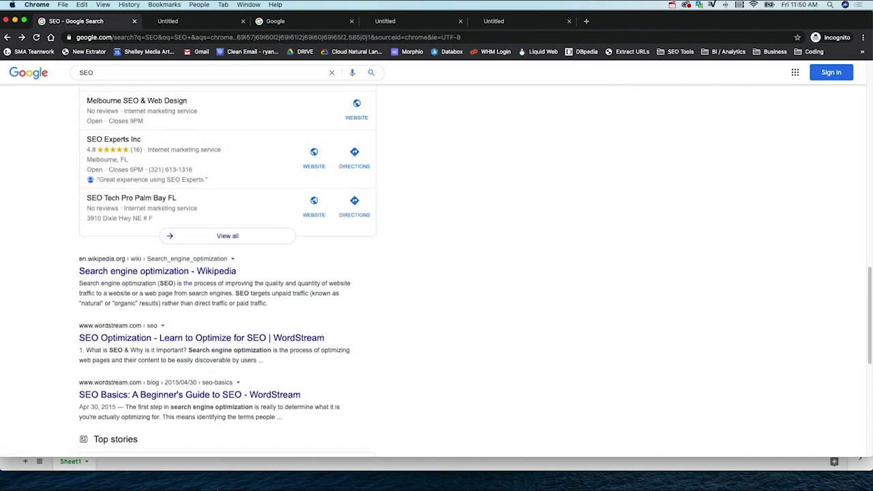
left_click(134, 470)
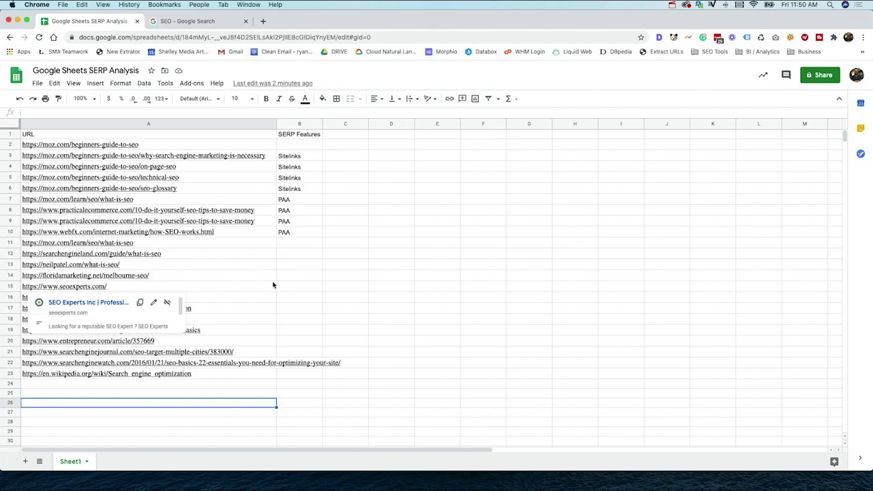
- Enter Local Pack in B14 and fill it down through B16 beside the local business URLs
left_click(294, 276)
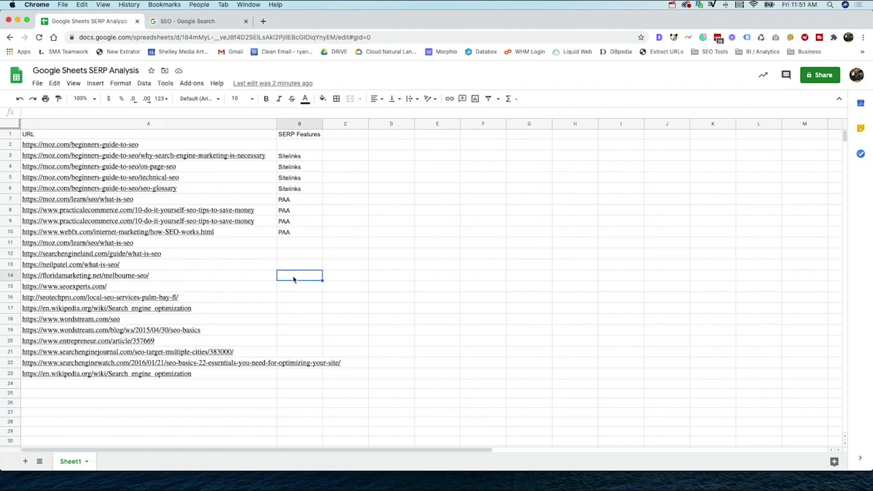
type("ALA")
key("BackSpace")
key("BackSpace")
key("BackSpace")
type("lo")
key("BackSpace")
type("ocal Pack")
key("Return")
key("Up")
left_click_drag(322, 280, 316, 304)
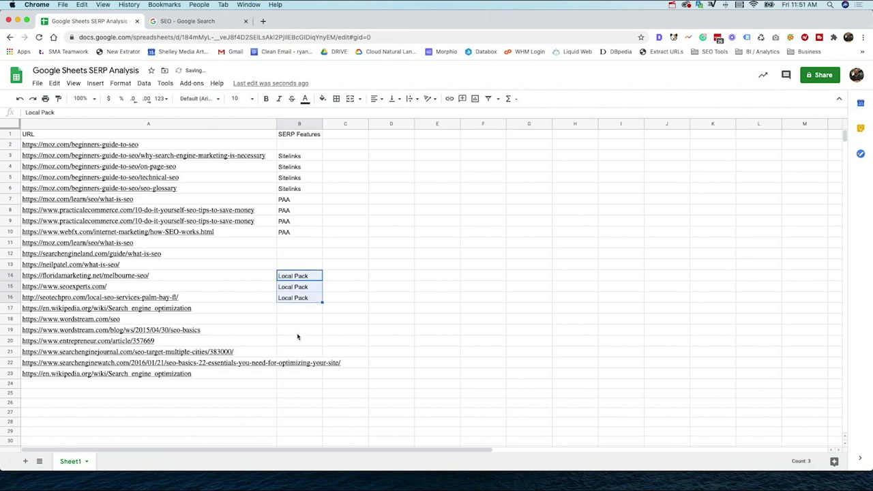
- Offset the spreadsheet and search windows for easy switching, and check the Top stories block against the remaining URLs in column A
left_click(298, 331)
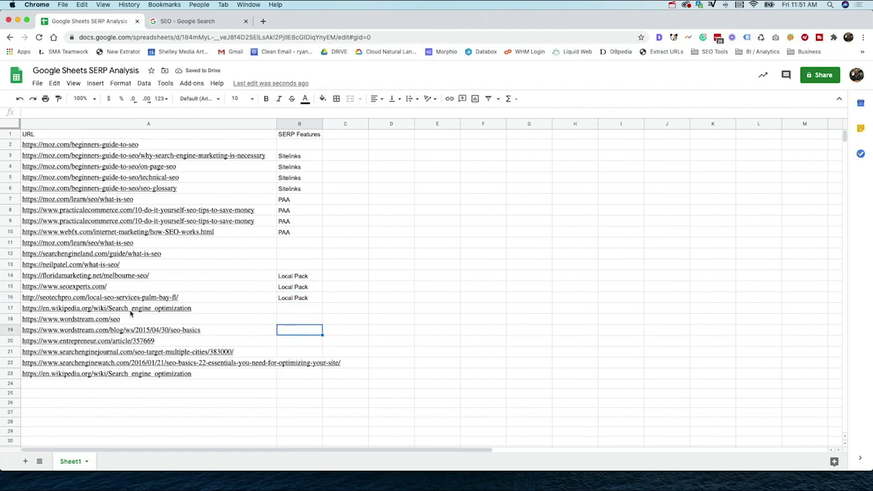
left_click(144, 423)
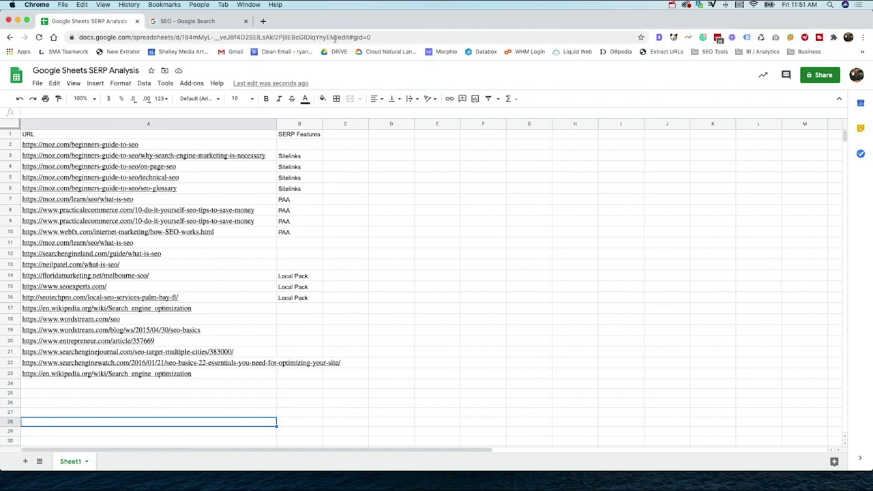
left_click_drag(301, 22, 300, 43)
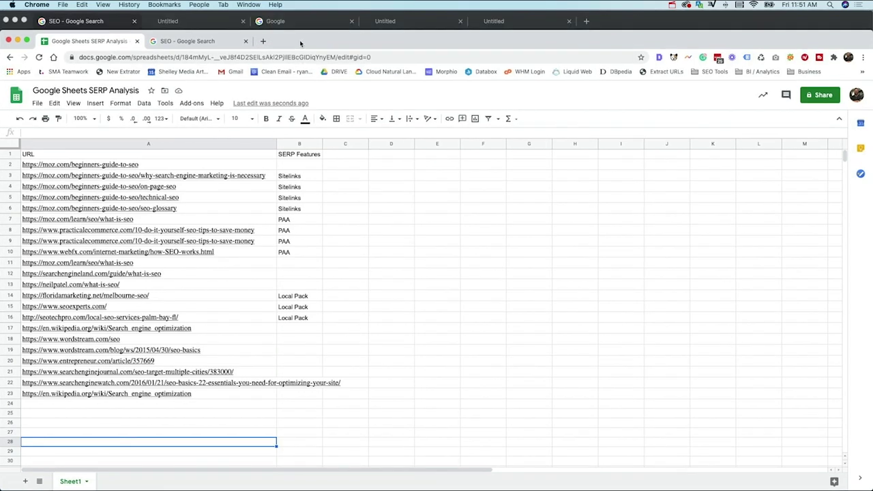
left_click(317, 28)
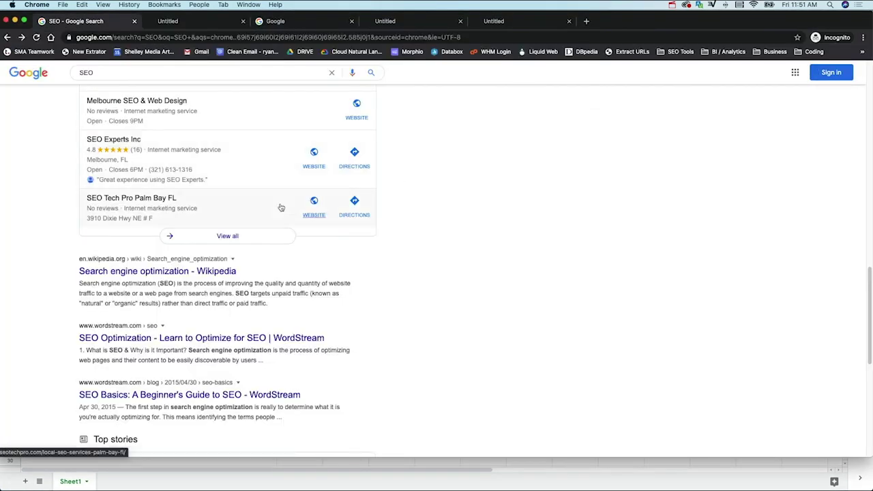
scroll(246, 209, "down", 5)
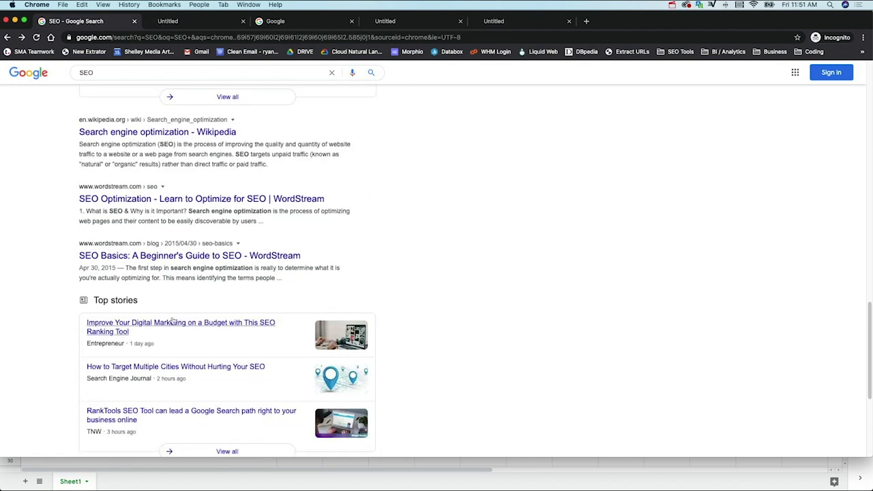
scroll(172, 320, "down", 1)
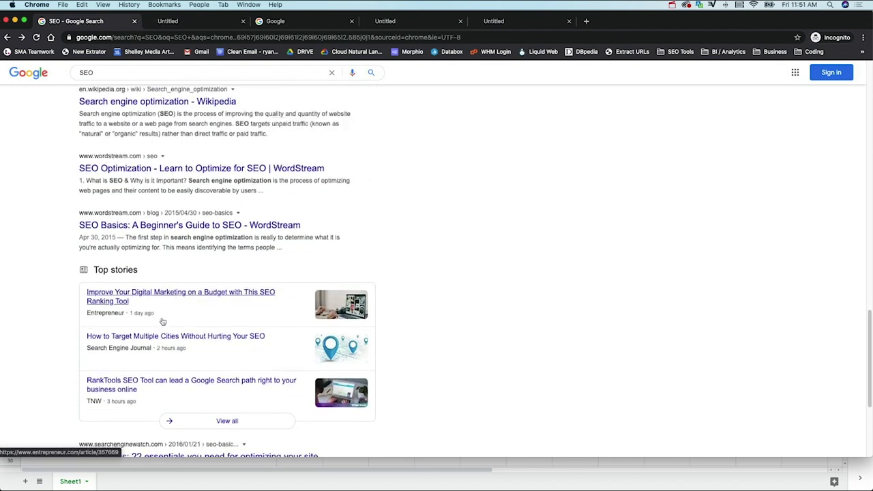
scroll(163, 322, "down", 2)
scroll(161, 334, "down", 1)
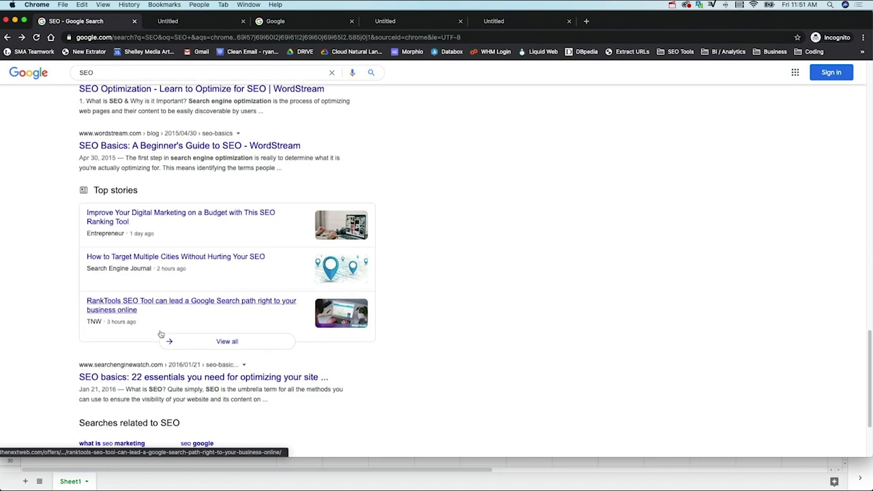
left_click(175, 474)
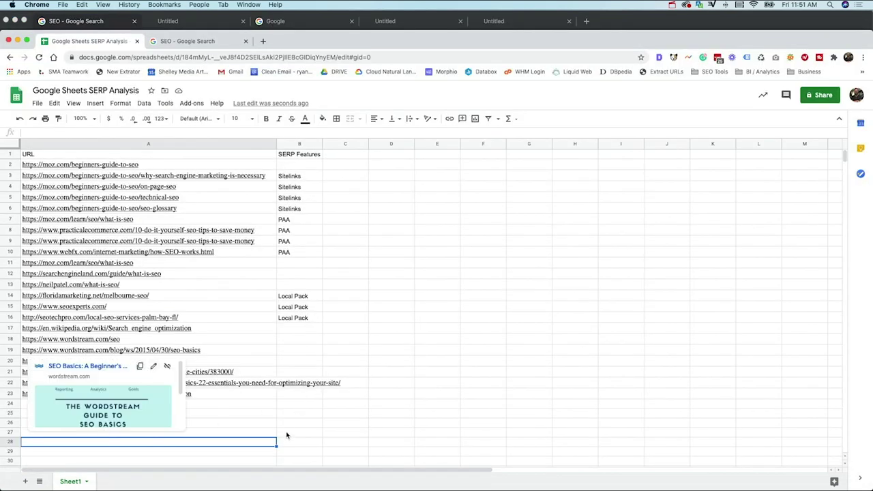
left_click(286, 433)
mouse_move(166, 393)
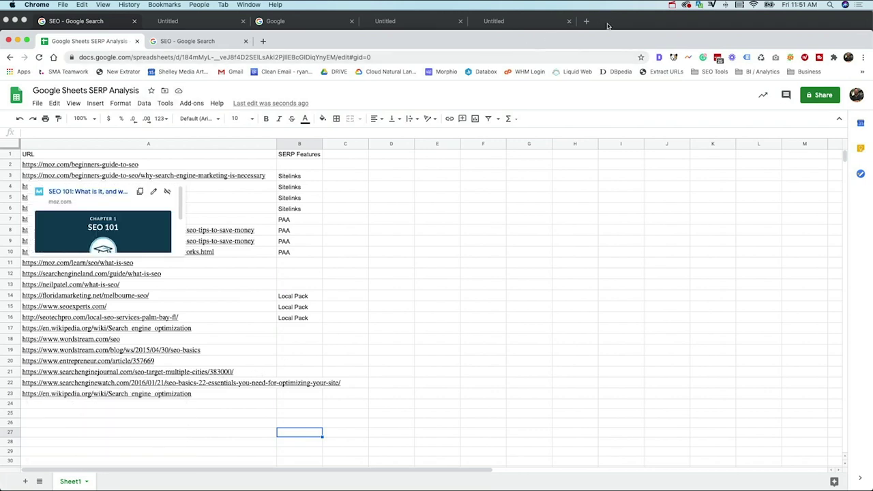
left_click_drag(608, 26, 669, 25)
left_click(97, 394)
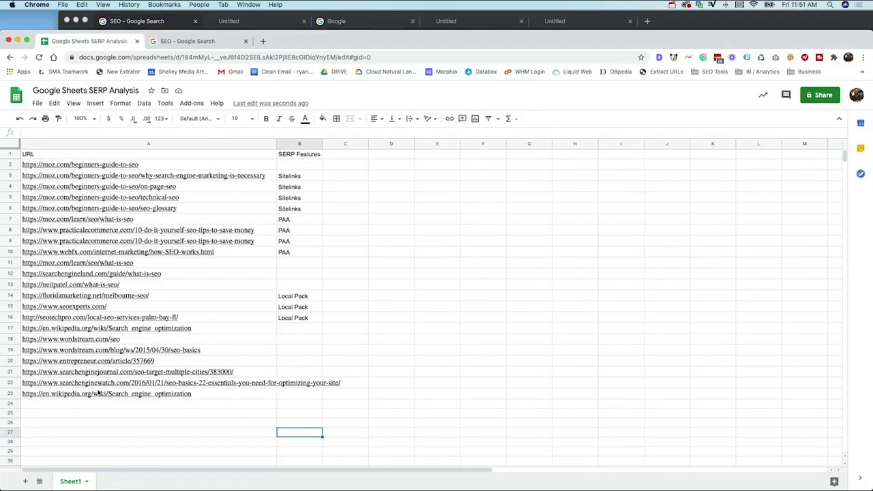
- Enter Top Stories in B19 and fill it down through B21 under SERP Features
left_click(306, 353)
type("Top Stories")
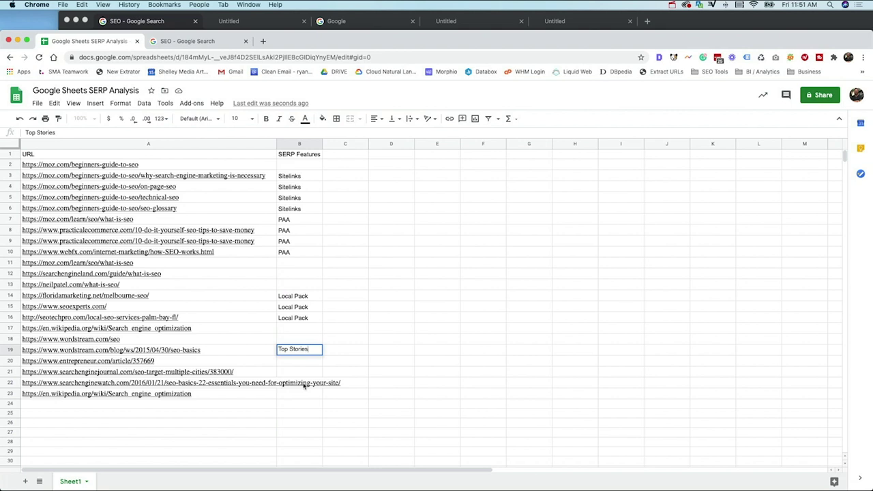
left_click(338, 353)
left_click(317, 354)
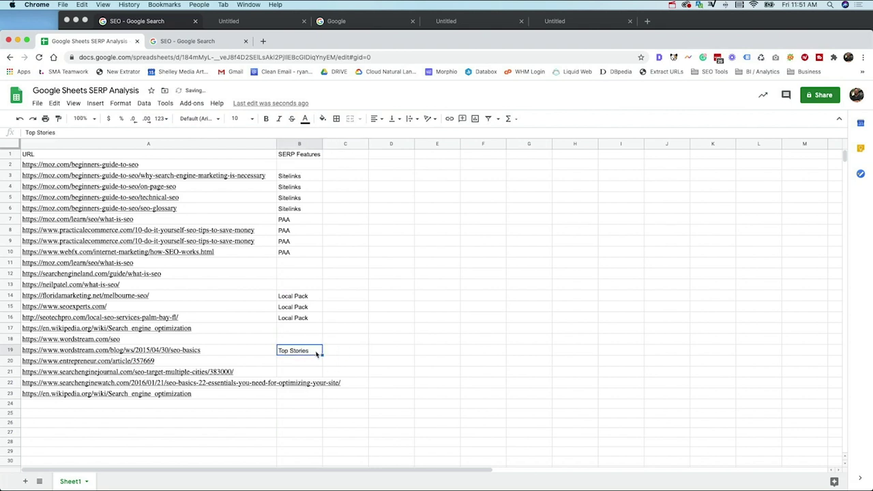
left_click_drag(322, 355, 322, 366)
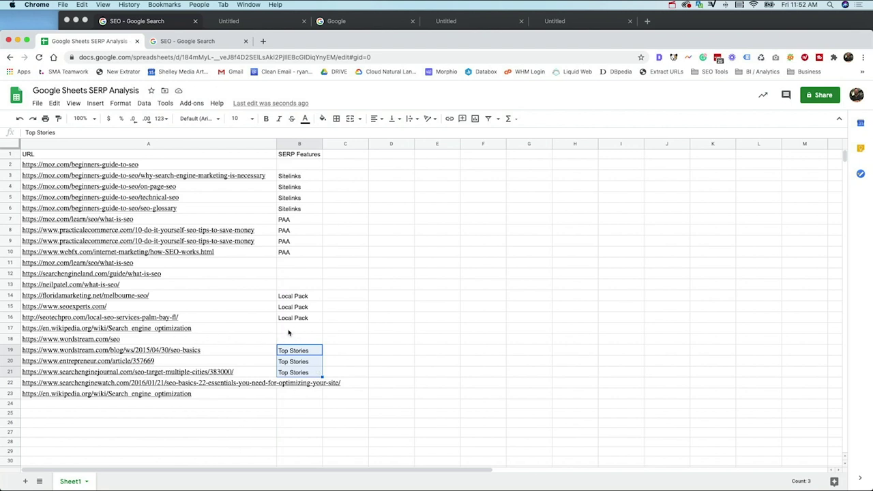
- Check the Search engine optimization panel on the SEO results page, and enter Knowledge Panel in B23 beside the final Wikipedia URL
left_click(146, 19)
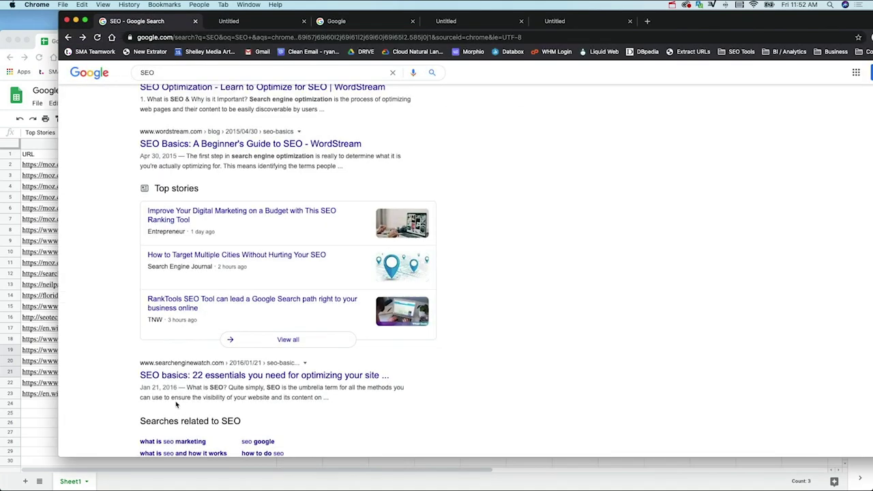
scroll(190, 321, "up", 4)
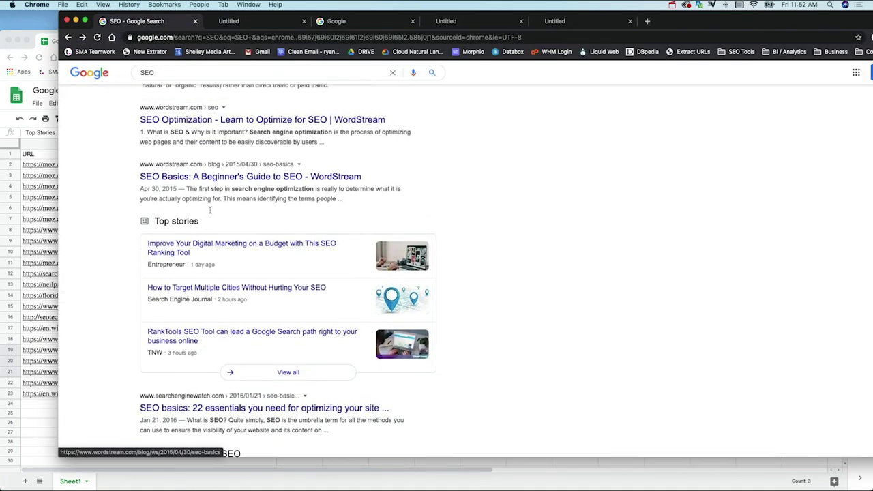
scroll(186, 120, "up", 10)
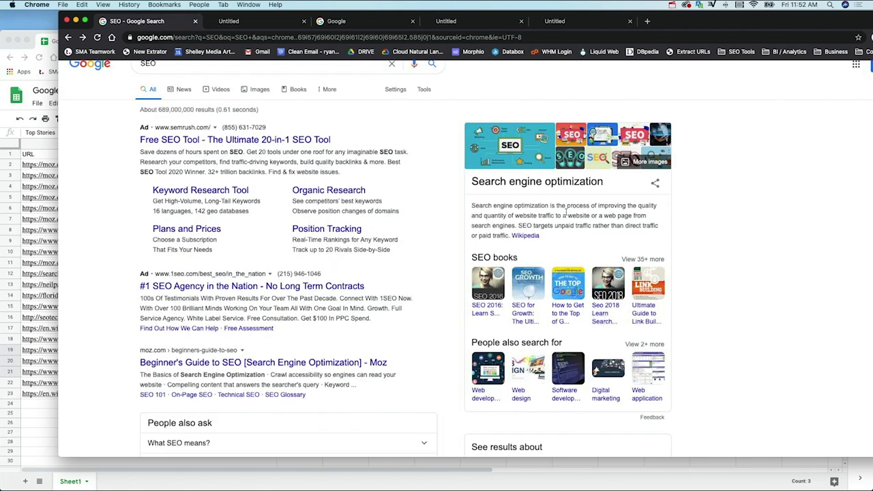
left_click(14, 433)
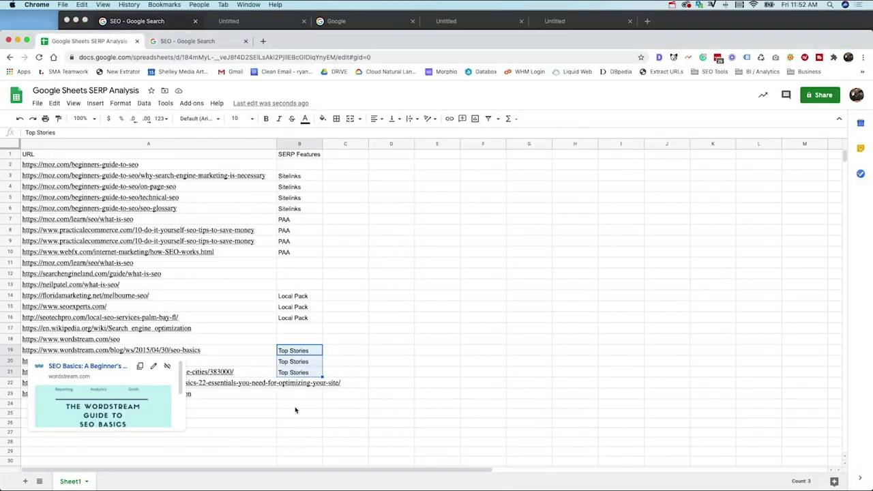
left_click(297, 395)
type("Kno")
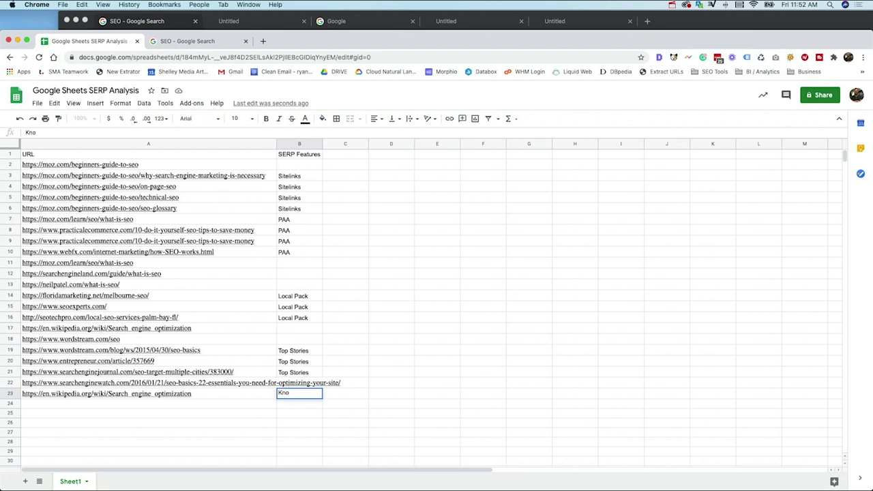
type("wledge Pane")
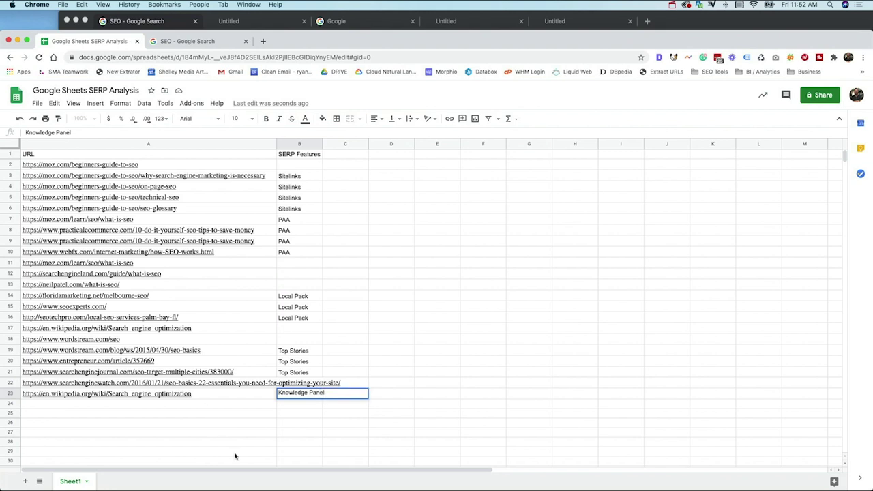
type("l")
left_click(269, 423)
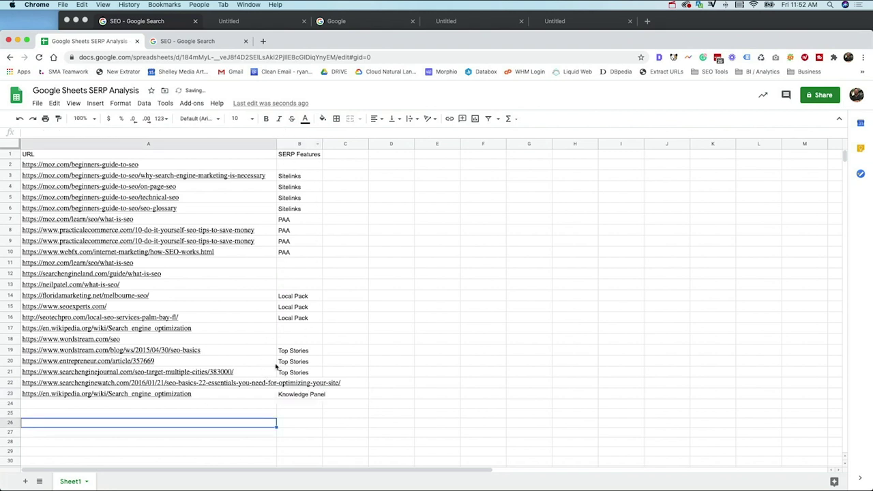
- Examine the SEO results page's knowledge panel, including its Ranking and Cost sections, and compare its features with the labelled URLs in the spreadsheet
mouse_move(278, 356)
left_click_drag(359, 42, 358, 20)
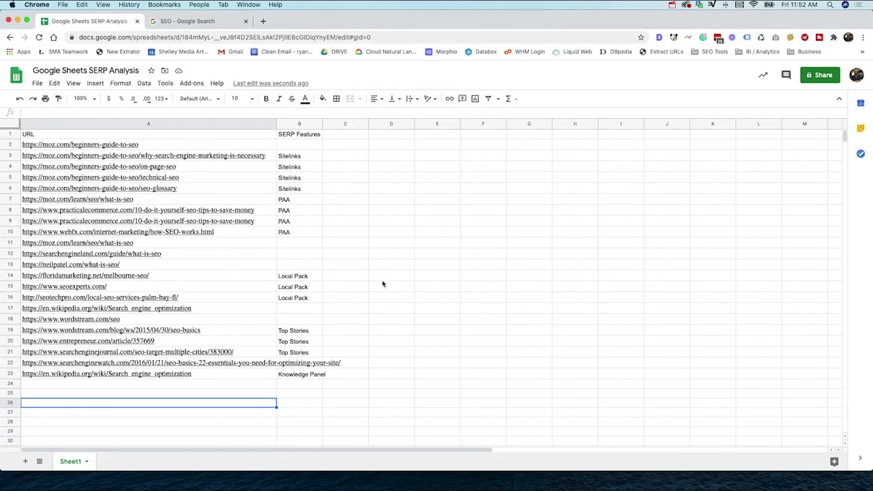
mouse_move(103, 230)
left_click(205, 22)
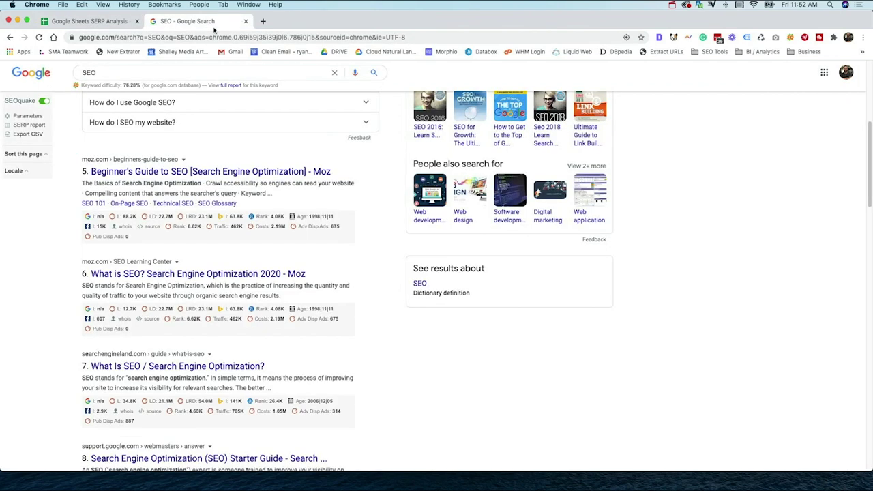
scroll(464, 239, "up", 5)
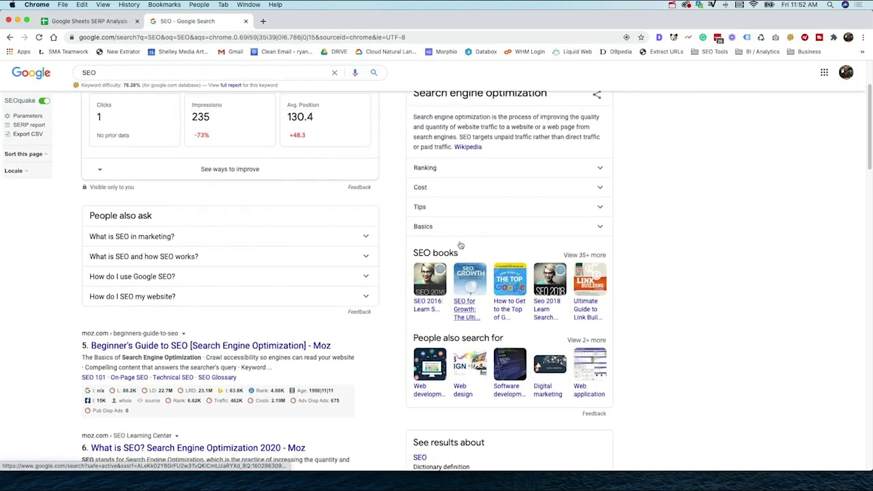
scroll(460, 245, "up", 3)
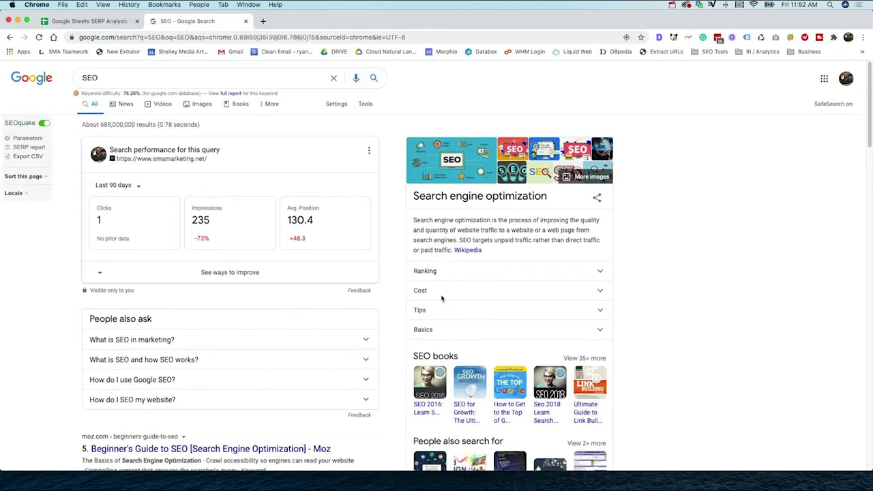
left_click(600, 272)
left_click(601, 272)
left_click(599, 292)
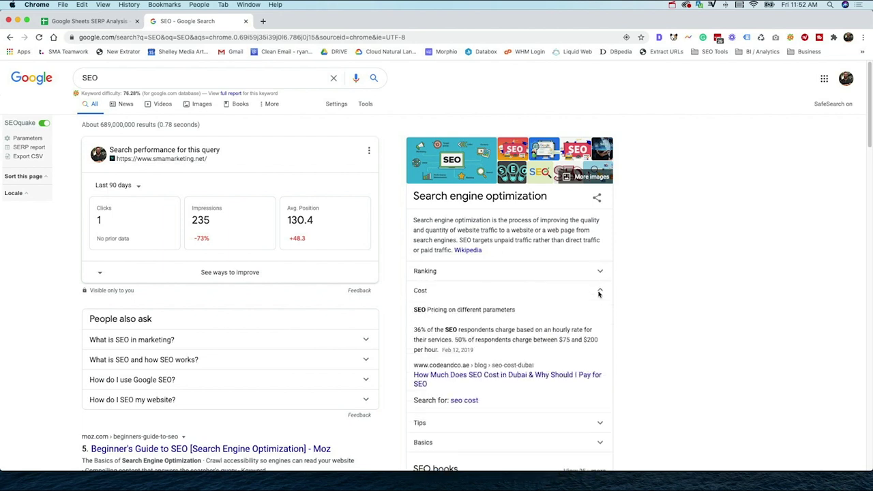
left_click(600, 292)
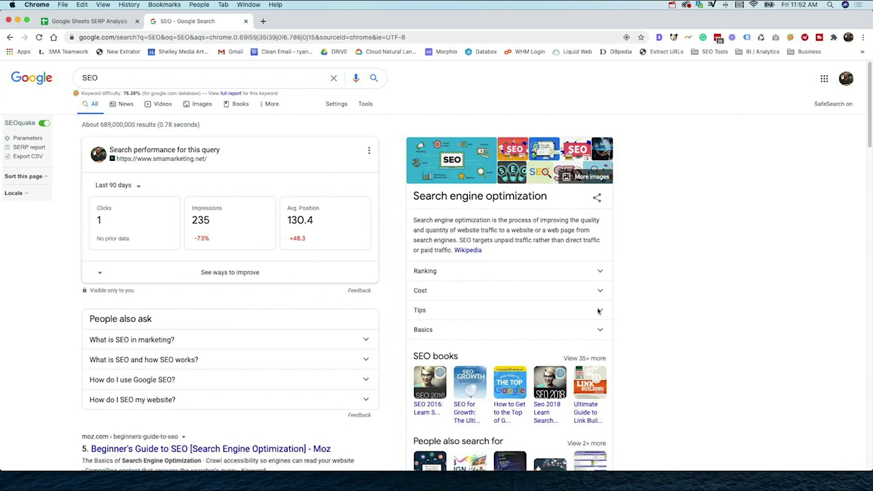
left_click(89, 21)
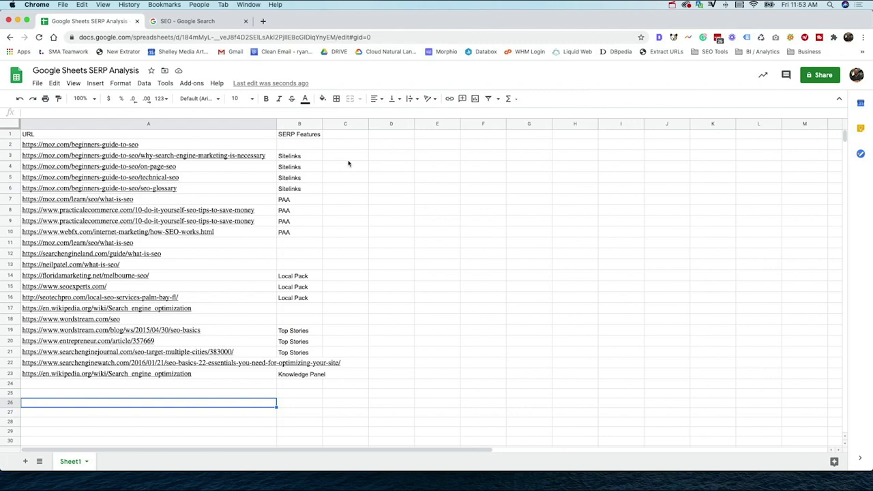
left_click(229, 25)
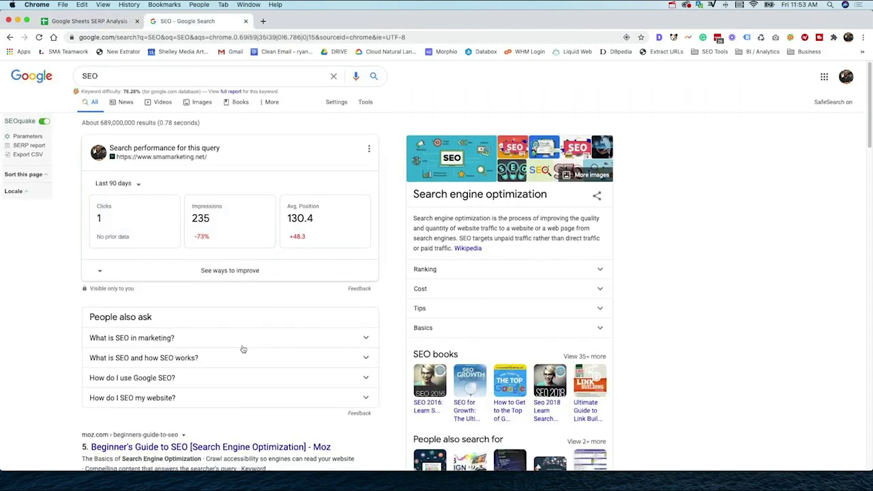
scroll(189, 363, "down", 1)
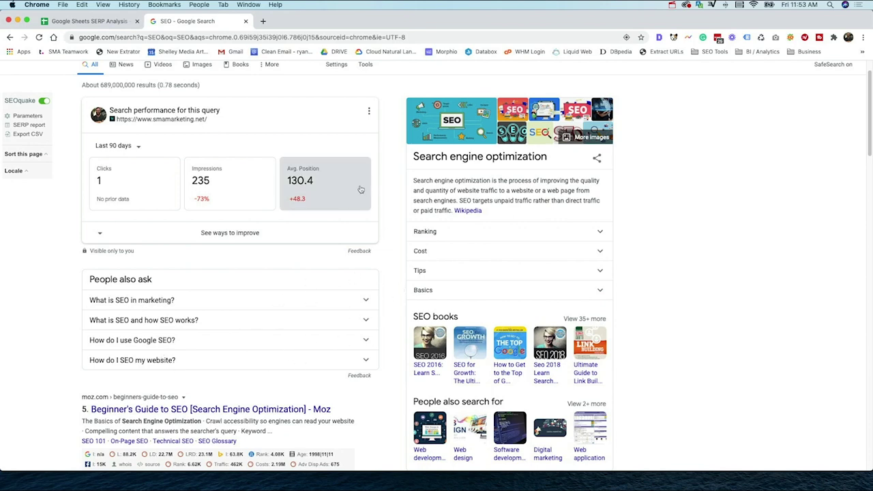
- Enter the formula =IMPORTXML(A2,"//title") in C2 under the Title header of the SERP analysis spreadsheet
left_click(101, 23)
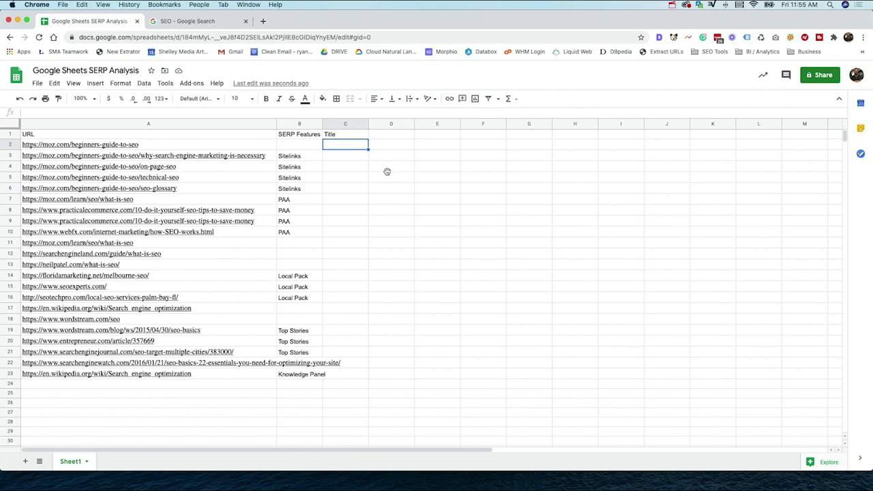
type("=")
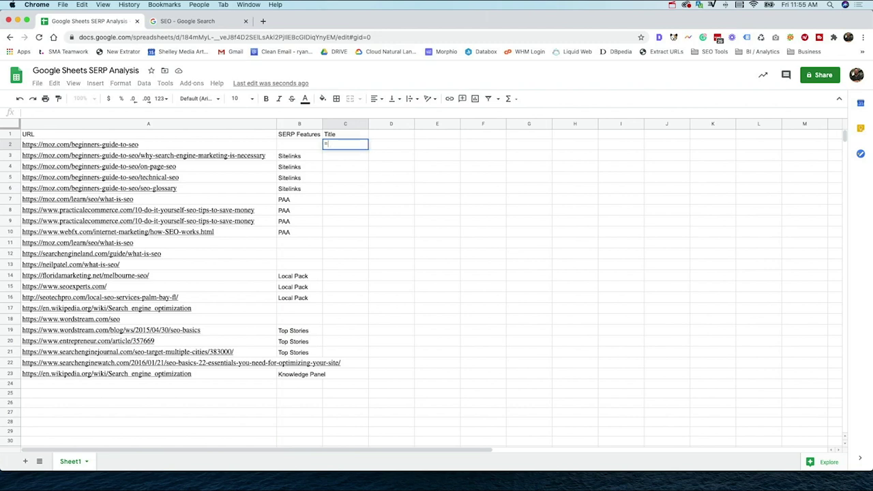
type("imp")
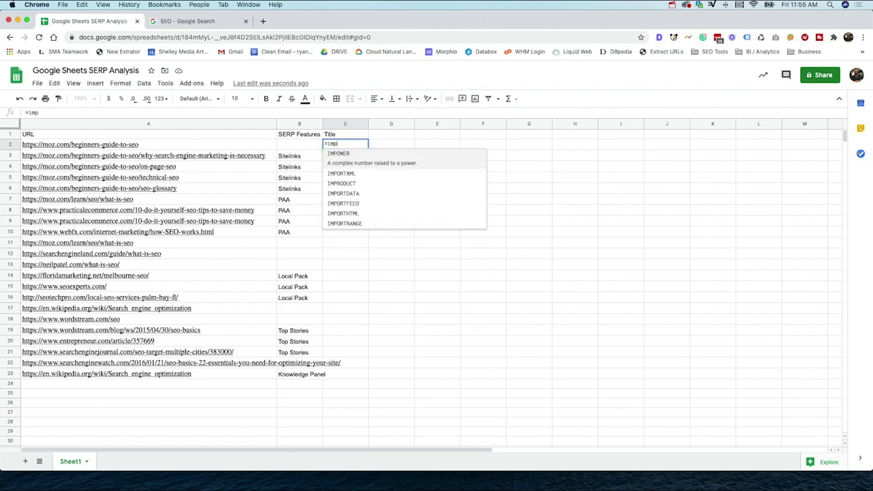
left_click(369, 173)
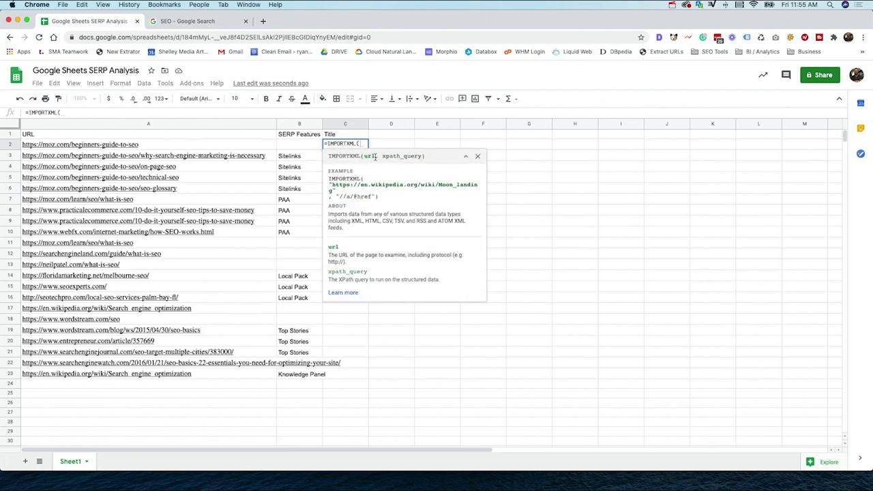
left_click(156, 146)
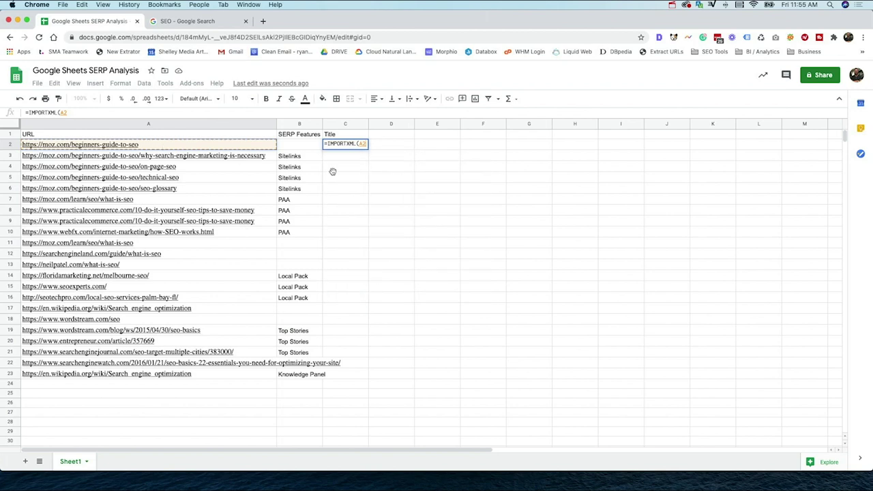
type(",")
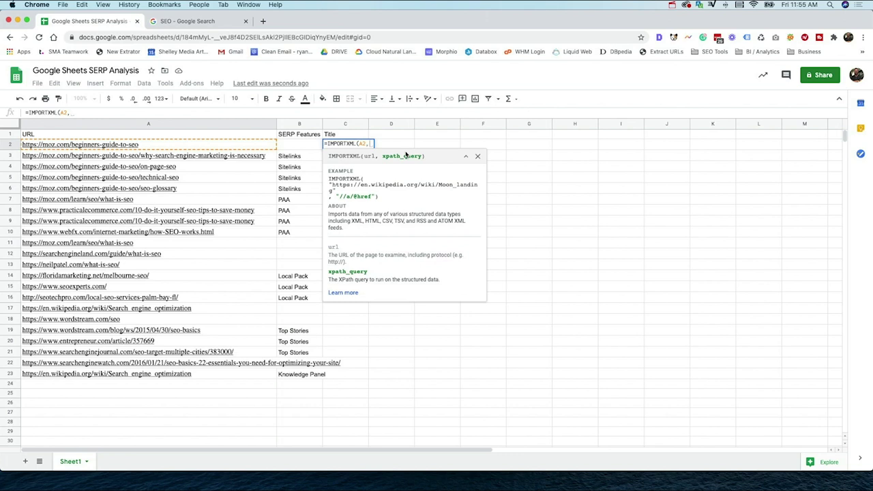
type("\"\"")
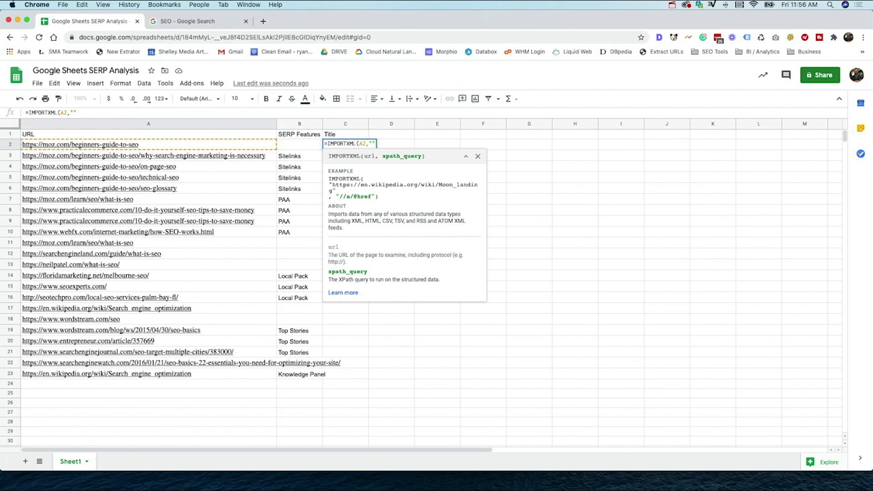
type(")")
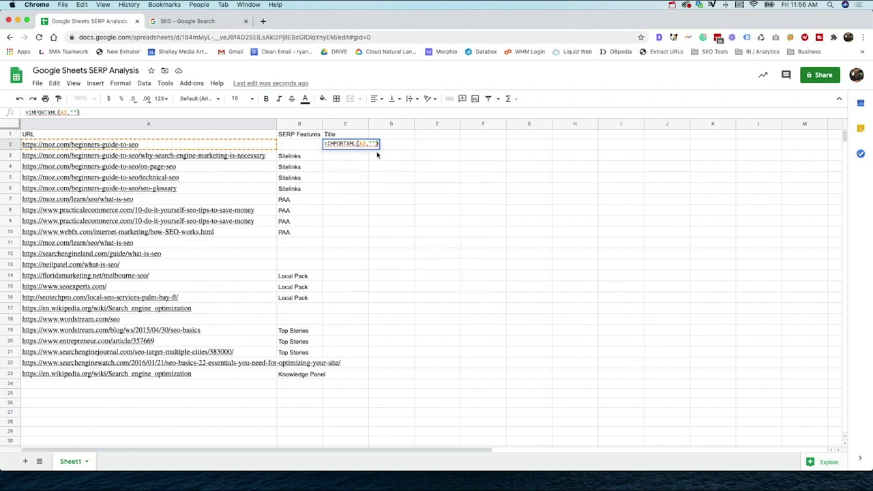
left_click(374, 144)
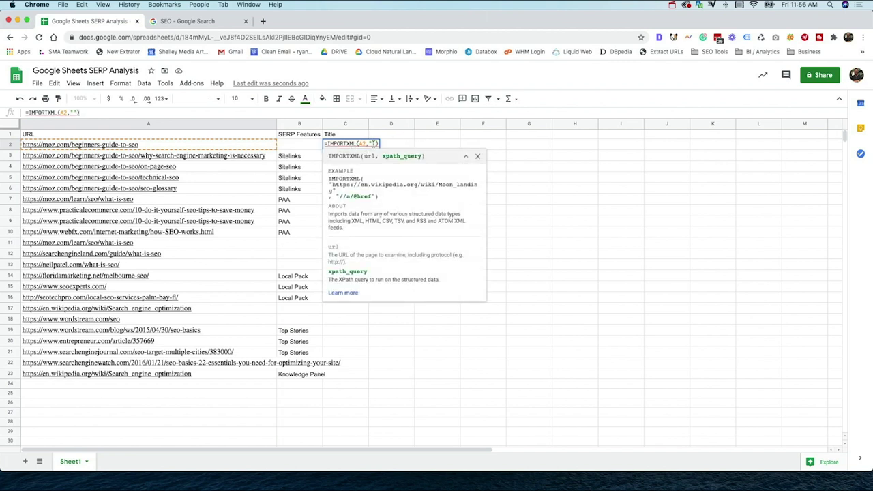
type("//title")
key("Return")
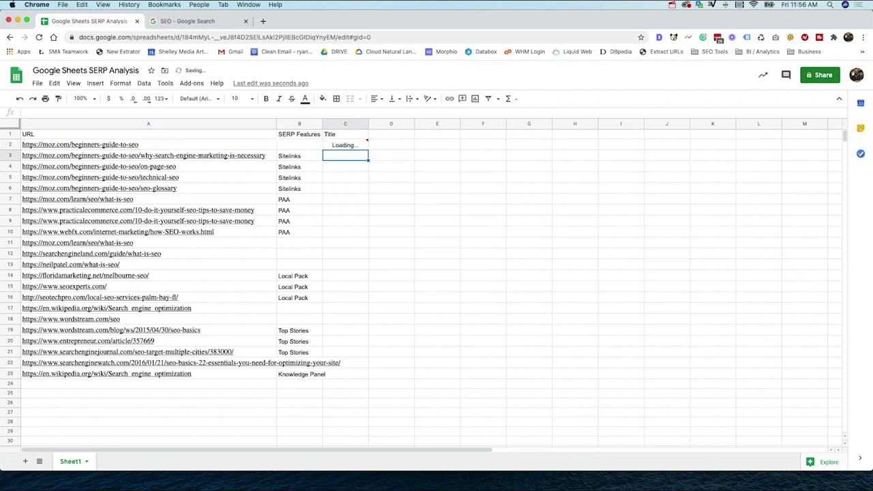
- Try to fill the IMPORTXML title formula down from C2 to C3, and from C3 down to C5
left_click(360, 148)
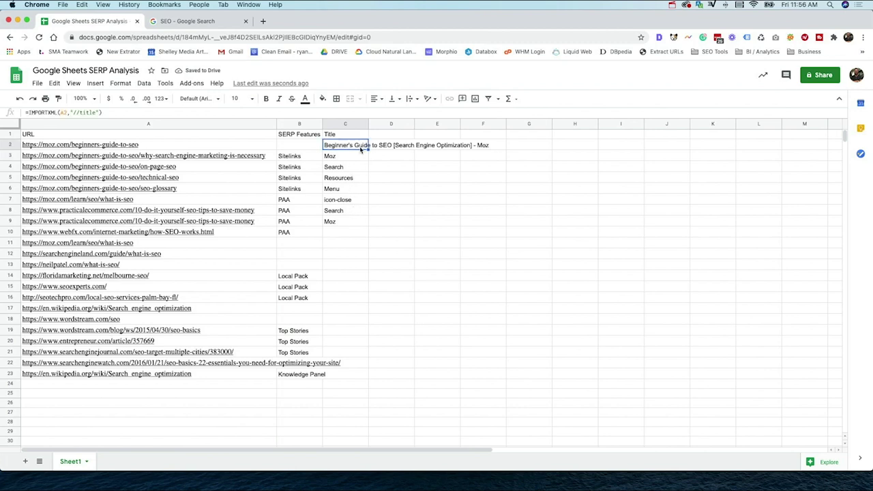
left_click_drag(368, 151, 366, 162)
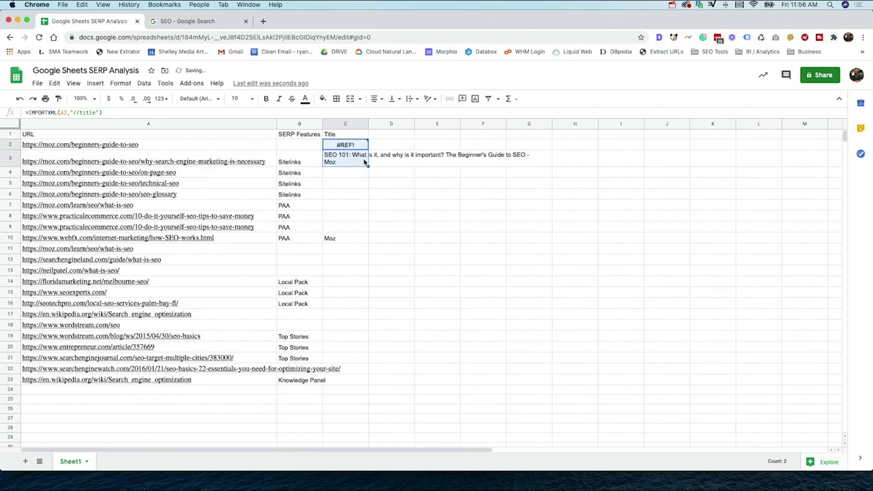
mouse_move(359, 144)
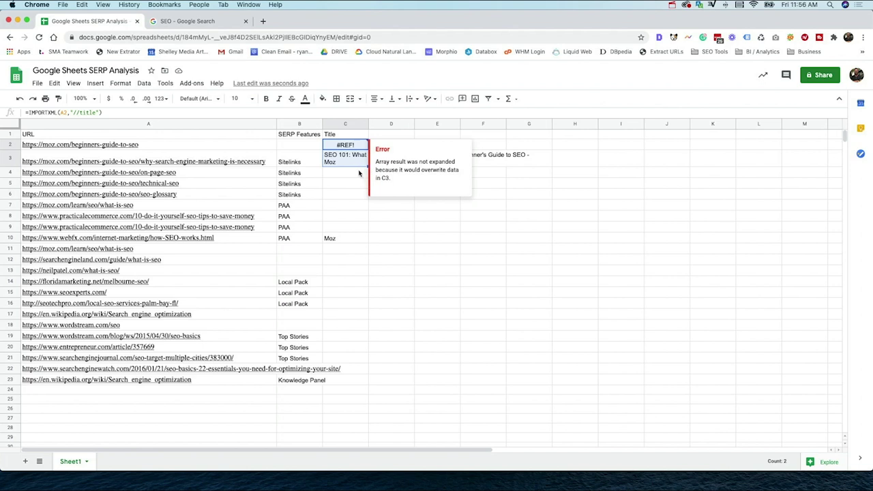
left_click(361, 164)
left_click_drag(367, 167, 365, 187)
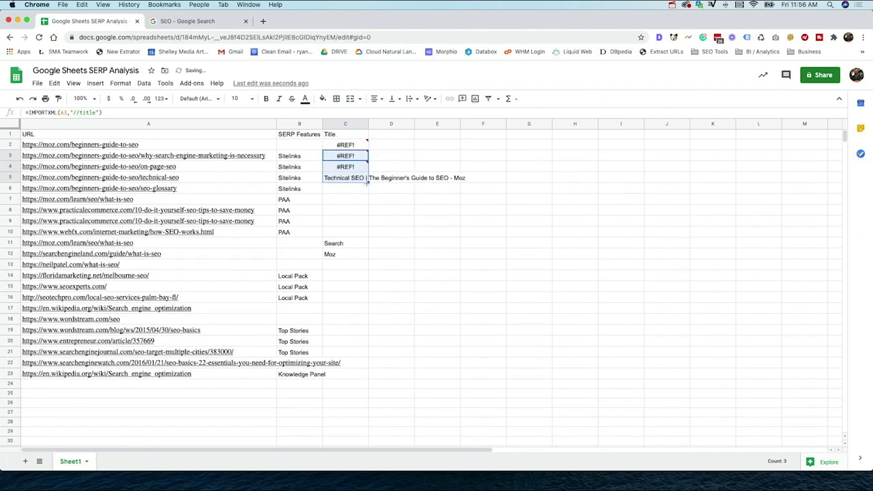
key("Delete")
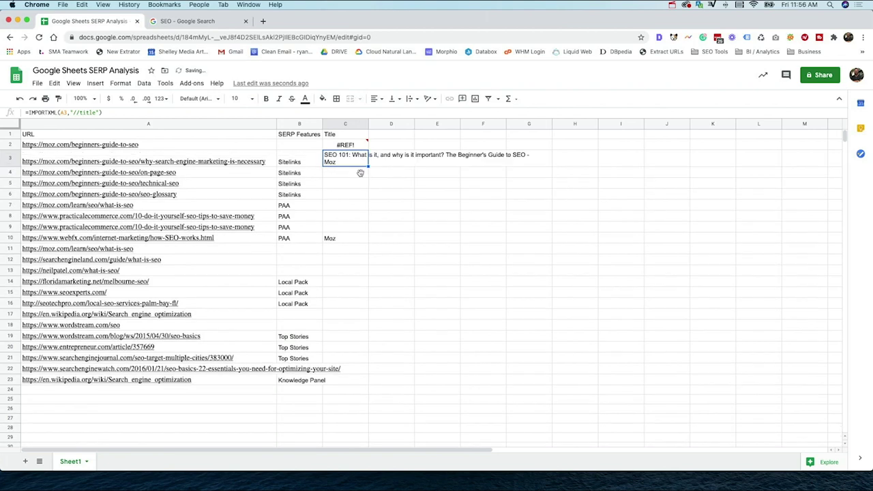
- Replace the IMPORTXML formula in C2 with its value by copying it and pasting values only, and select C3
left_click(354, 146)
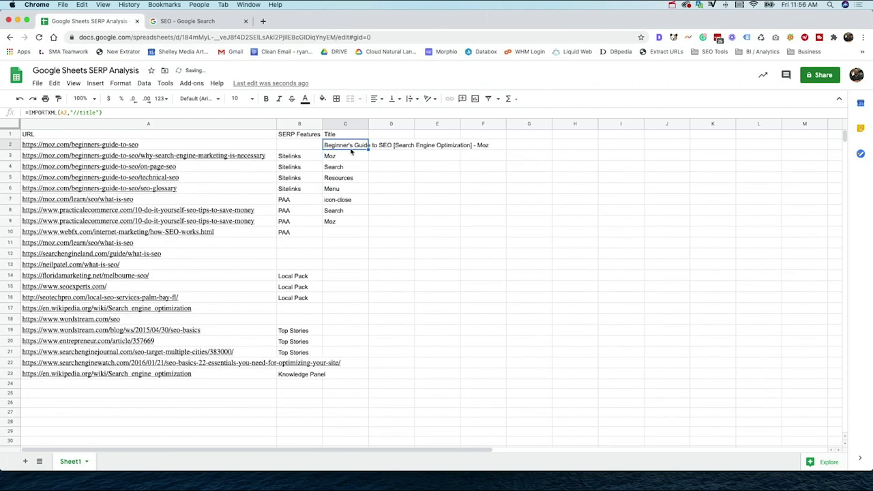
key("super+c")
right_click(354, 148)
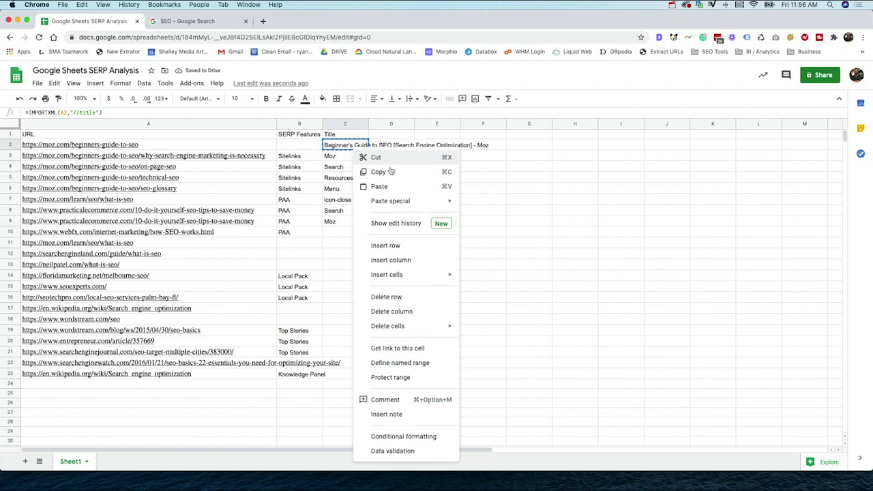
mouse_move(401, 201)
left_click(528, 204)
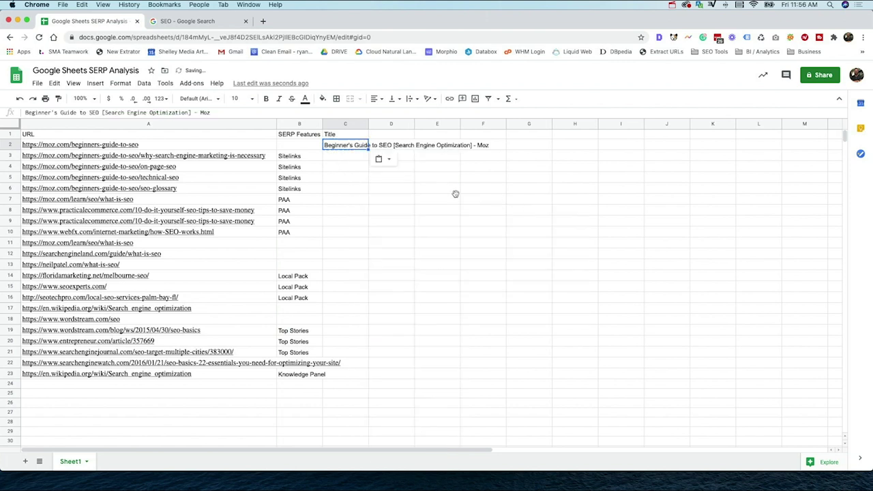
left_click(364, 192)
left_click(350, 157)
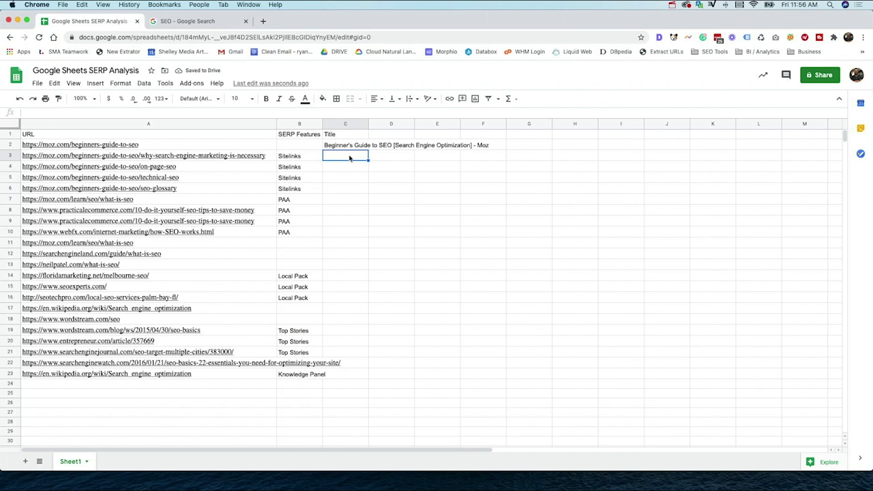
- Enter the formula =IMPORTXML(A3,"//title") in C3 to import the page title for the second URL
type("=im")
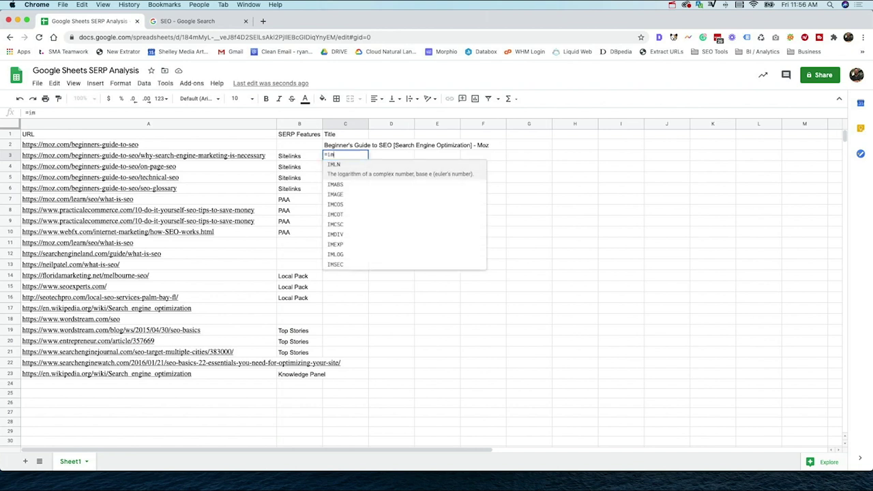
type("po")
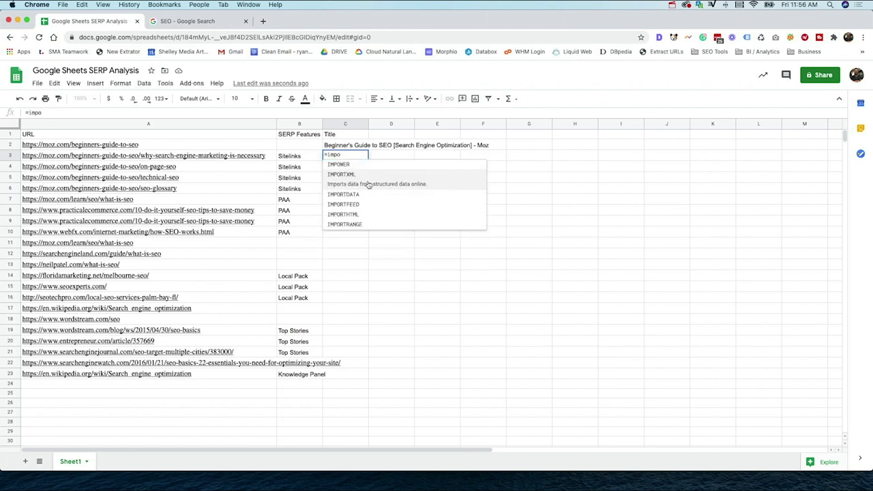
left_click(365, 182)
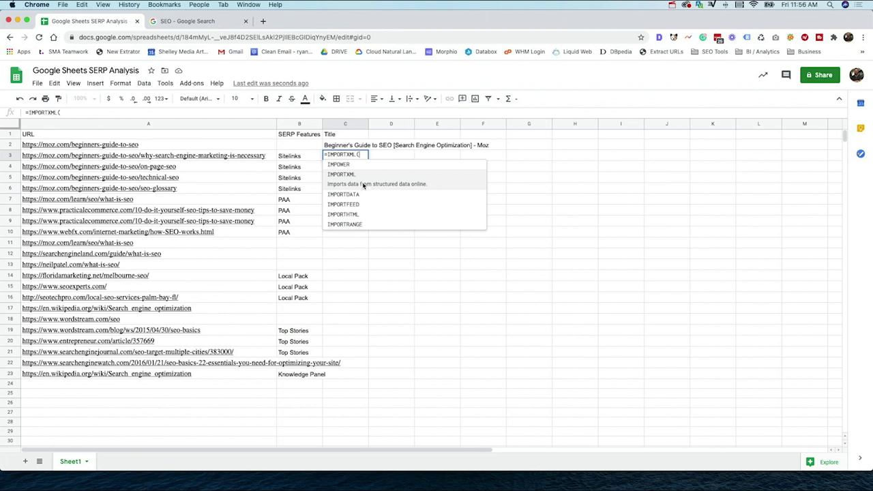
left_click(209, 158)
type(",\"\"")
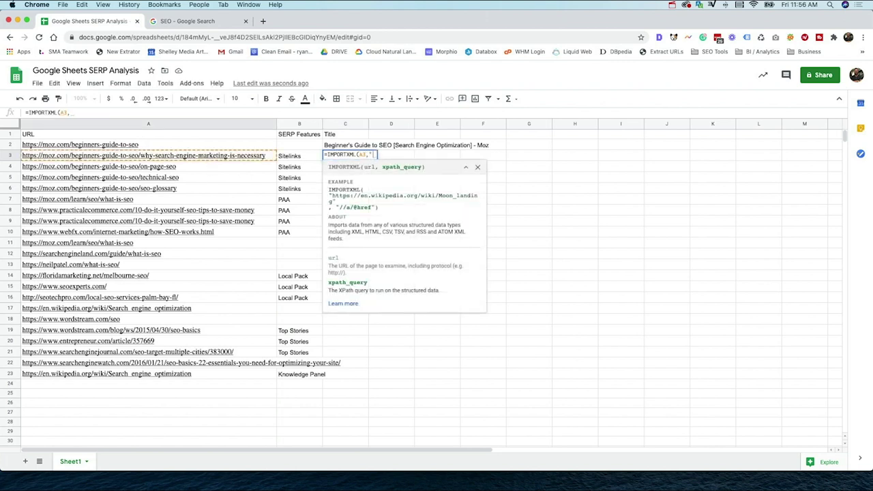
type(")")
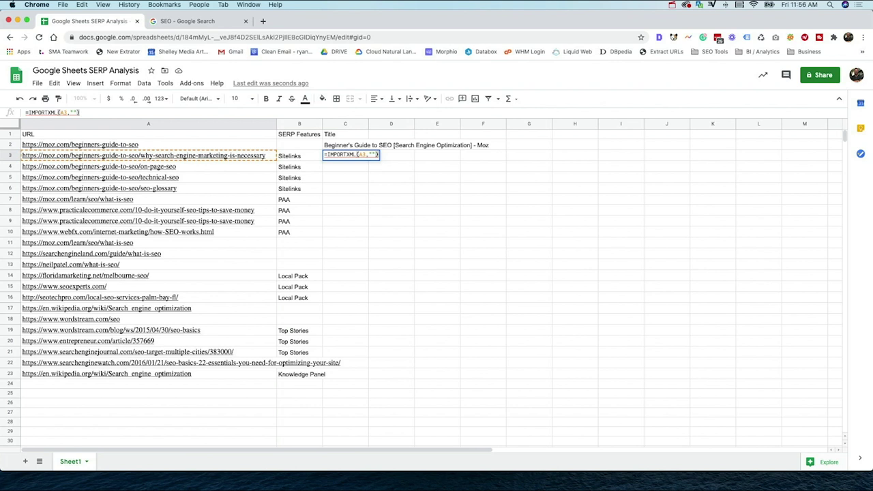
key("Left")
key("Left")
type("//title")
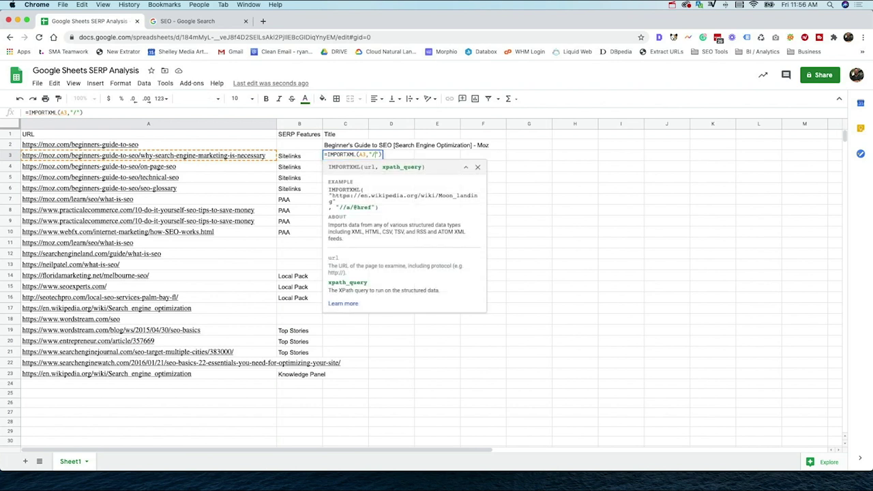
key("Return")
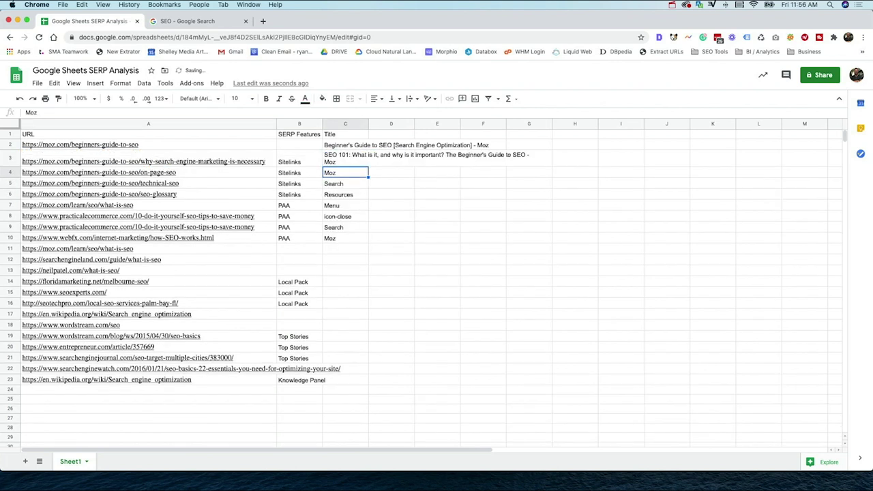
- Fill the IMPORTXML title formula down from C3 to C23 and widen column C to fit the titles
left_click(360, 159)
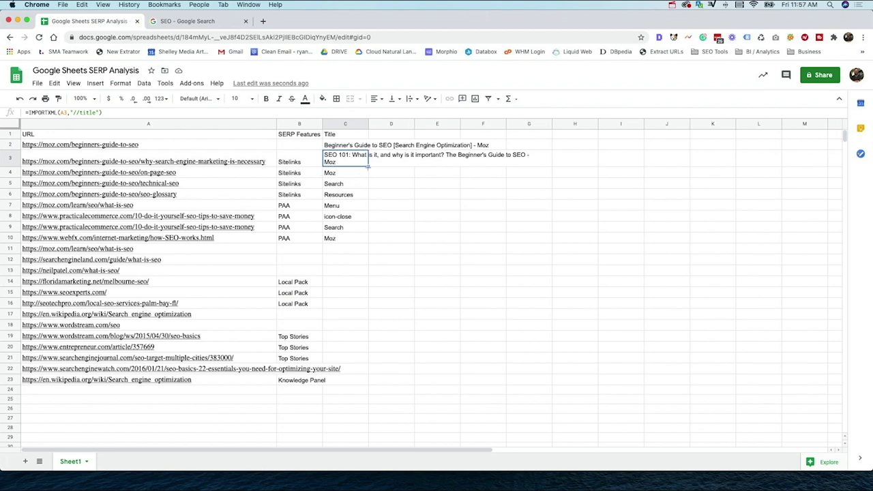
left_click_drag(369, 168, 334, 384)
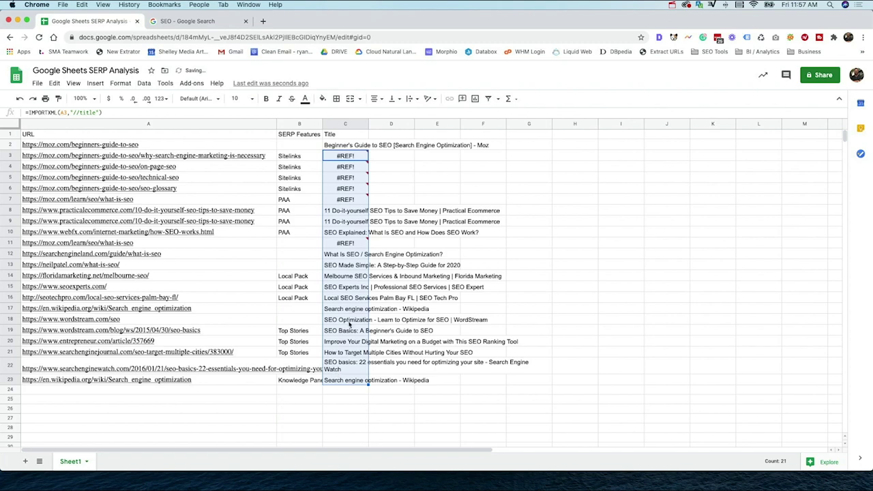
left_click(401, 188)
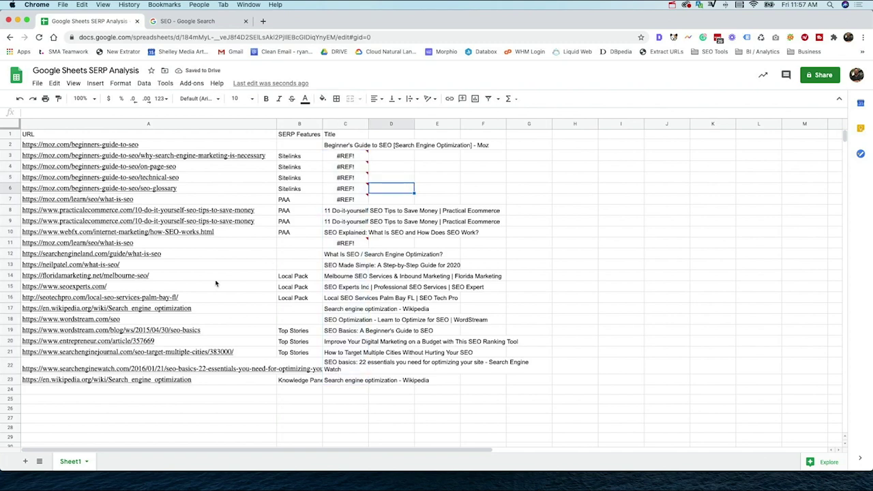
mouse_move(340, 246)
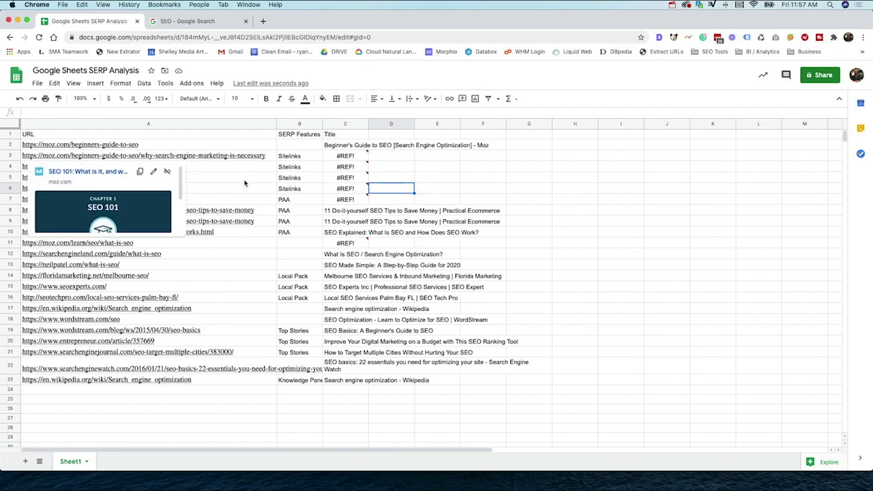
left_click(488, 166)
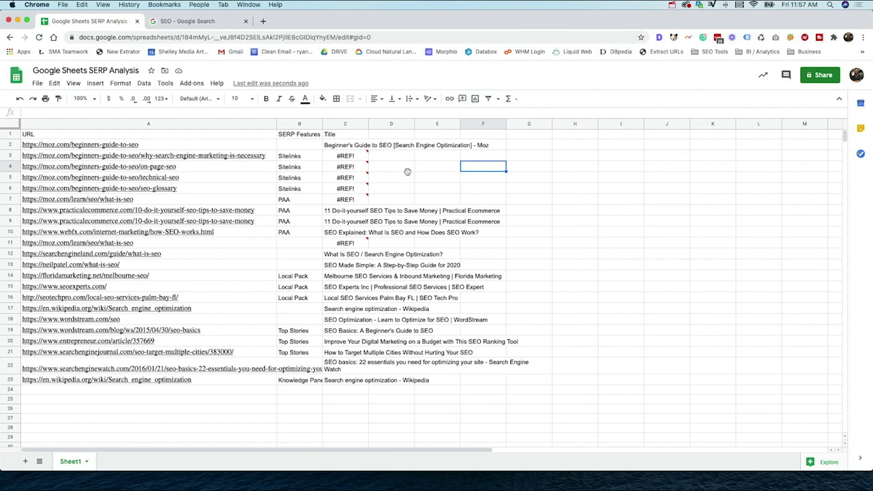
mouse_move(363, 164)
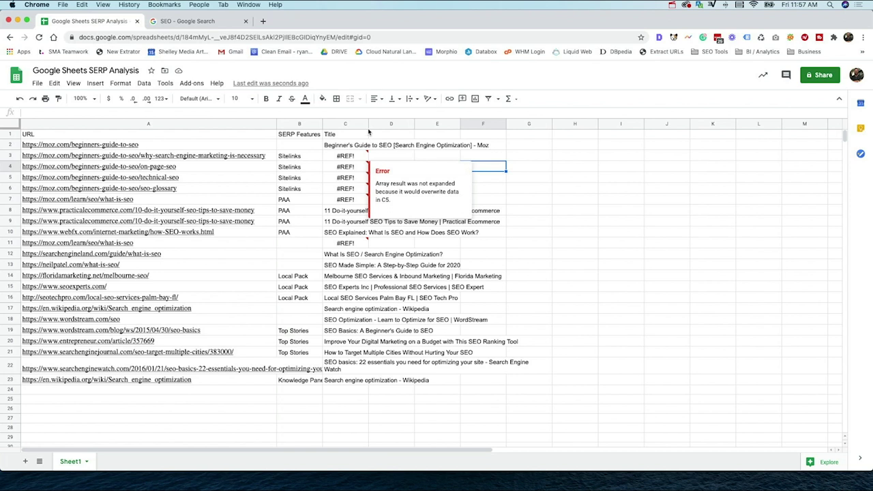
left_click_drag(417, 124, 538, 135)
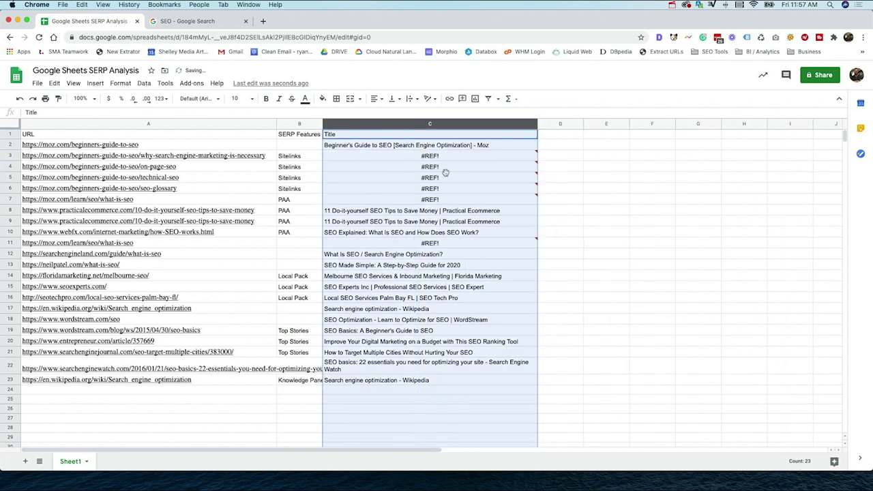
- Wrap the formula in C3 as =transpose(IMPORTXML(A3,"//title")) and fill it down to C7
left_click(424, 162)
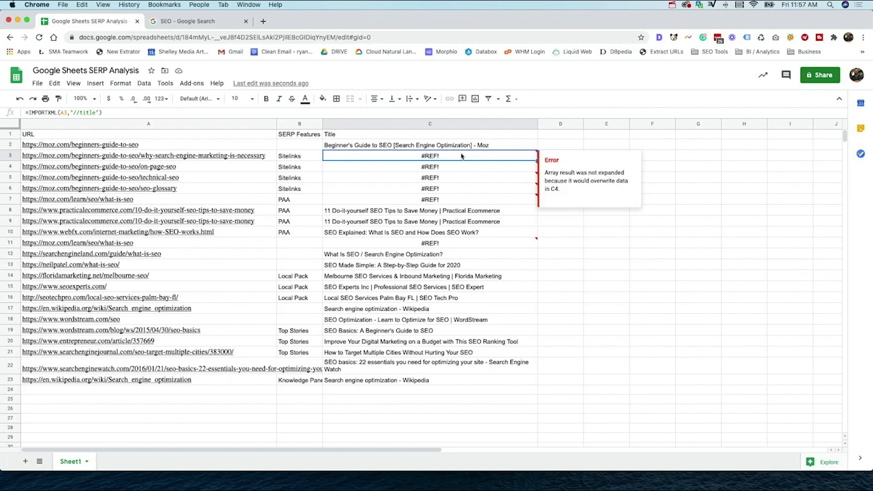
left_click(31, 113)
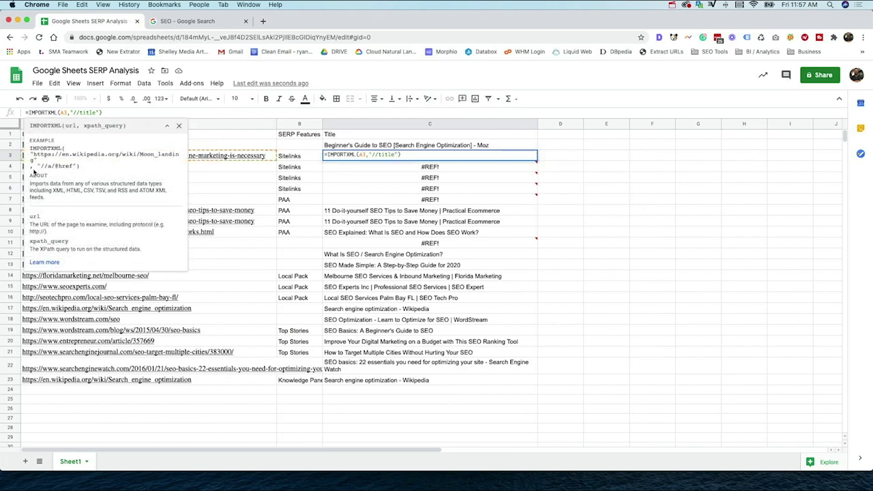
left_click(28, 112)
type("tran")
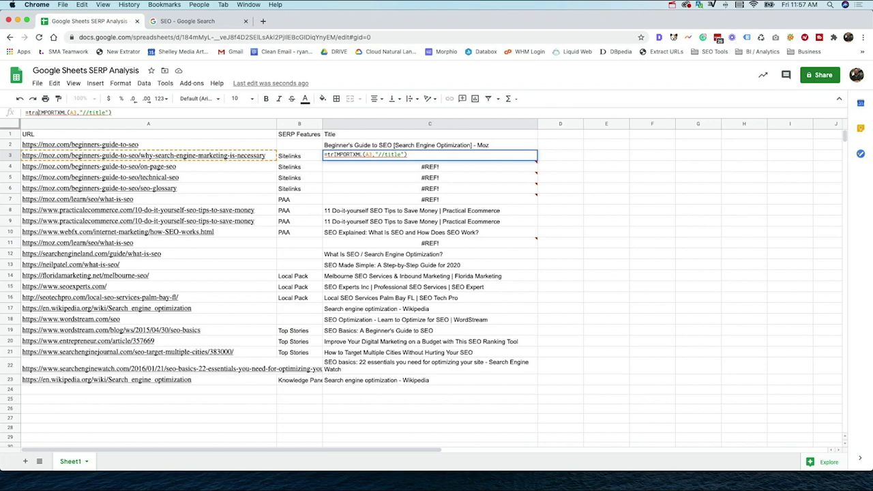
type("spose")
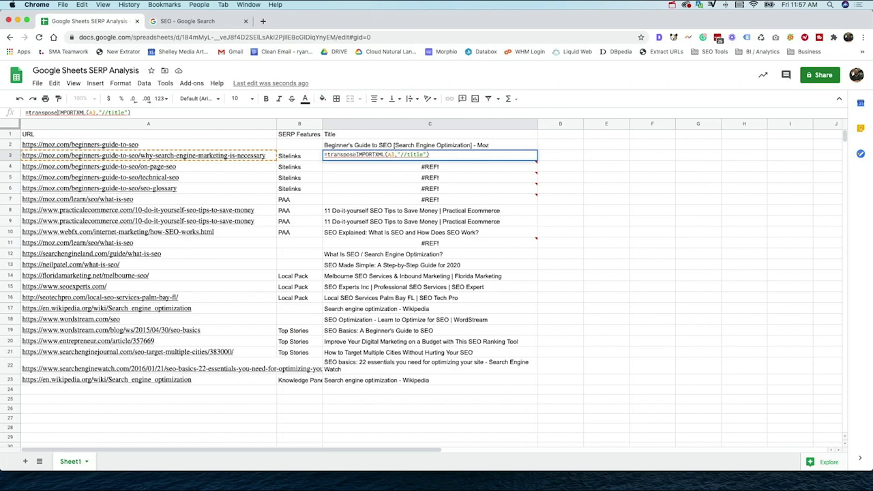
type("(")
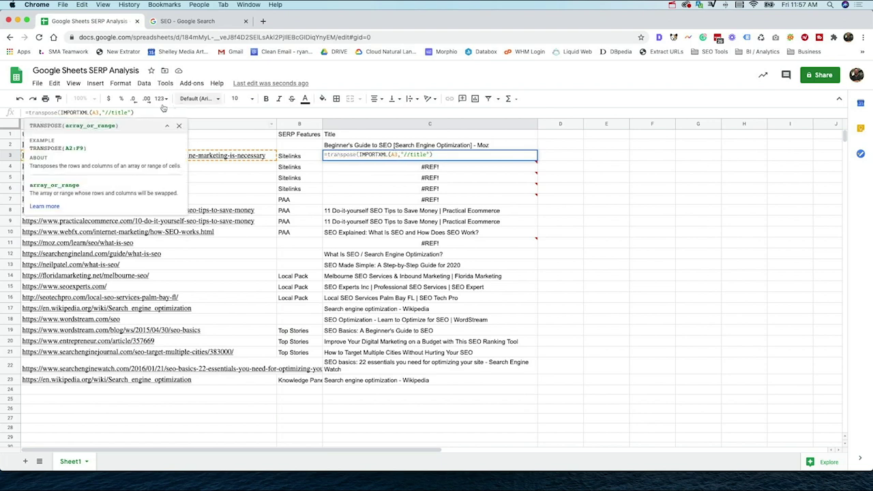
left_click(157, 111)
type(")")
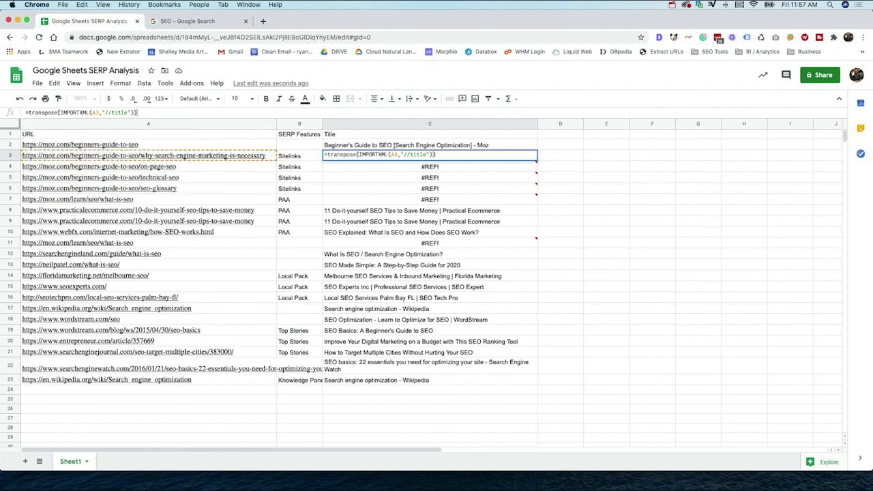
key("Return")
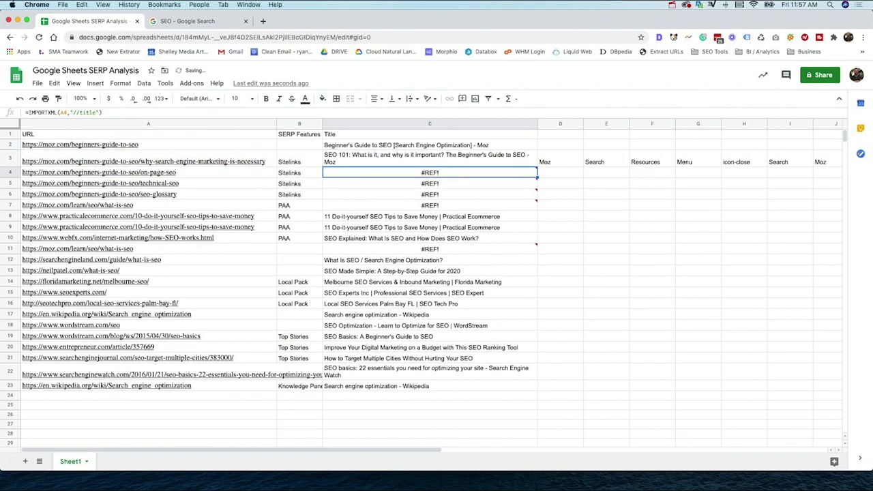
left_click(534, 165)
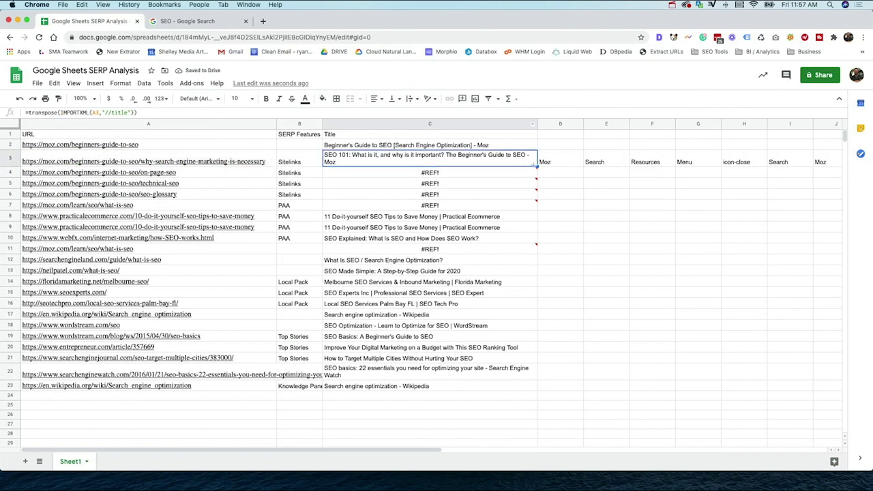
left_click_drag(536, 167, 530, 204)
- Wrap the title formula in C11 in TRANSPOSE so that it reads =transpose(IMPORTXML(A11,"//title"))
left_click(502, 250)
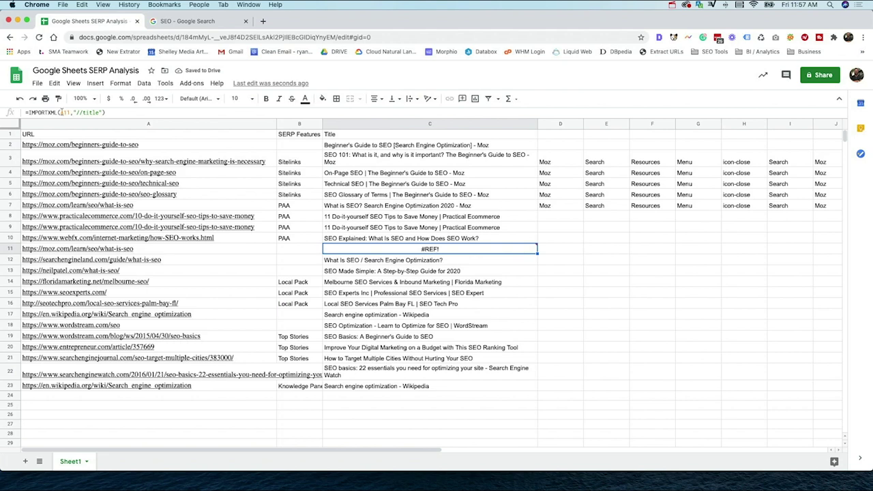
left_click(30, 112)
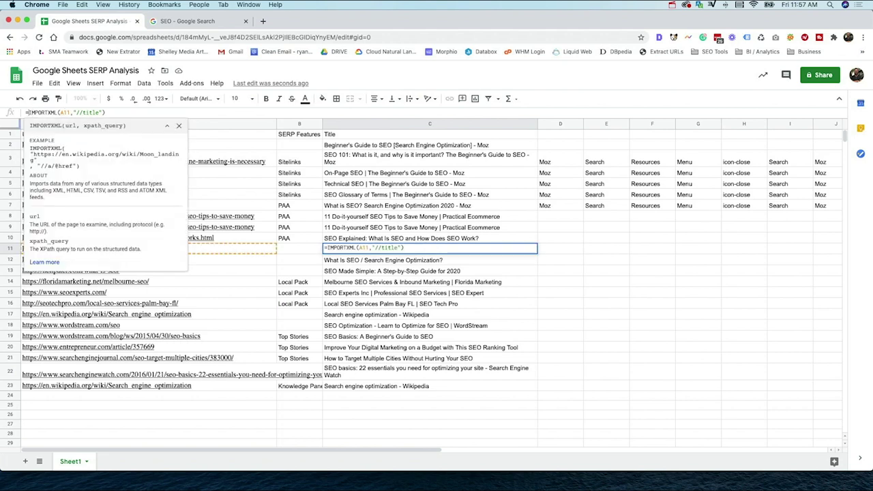
type("tran")
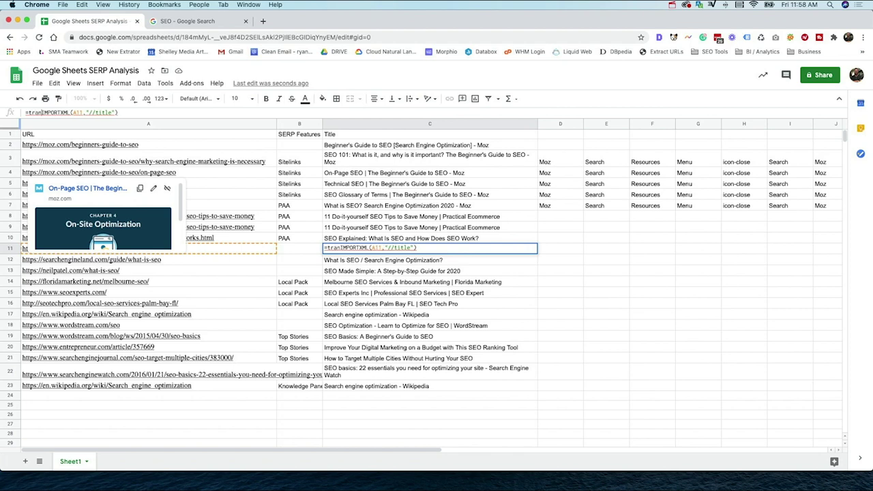
type("spose(")
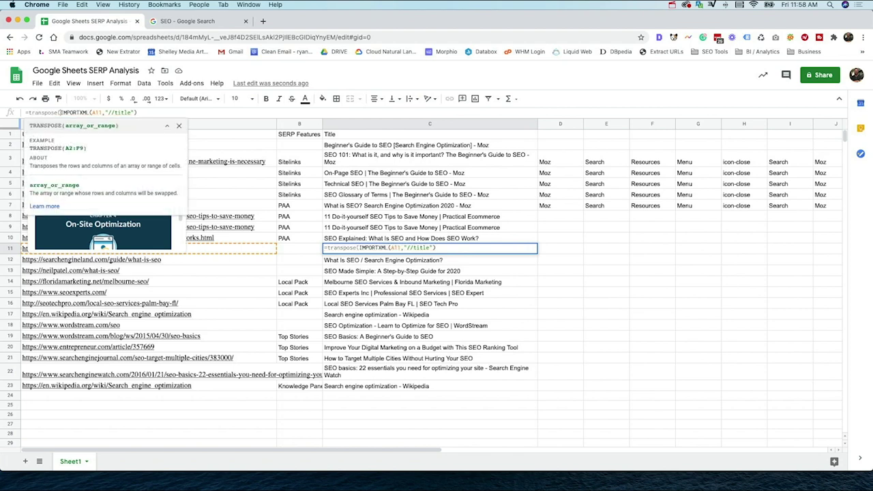
type(")")
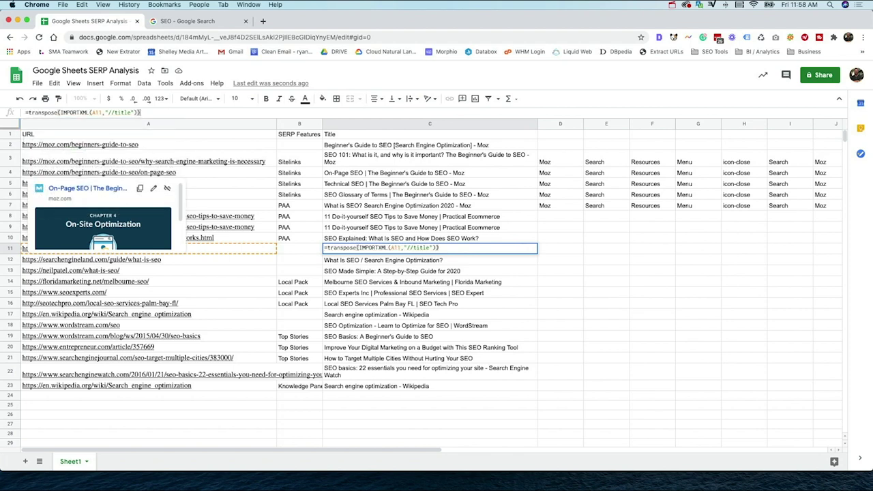
key("Return")
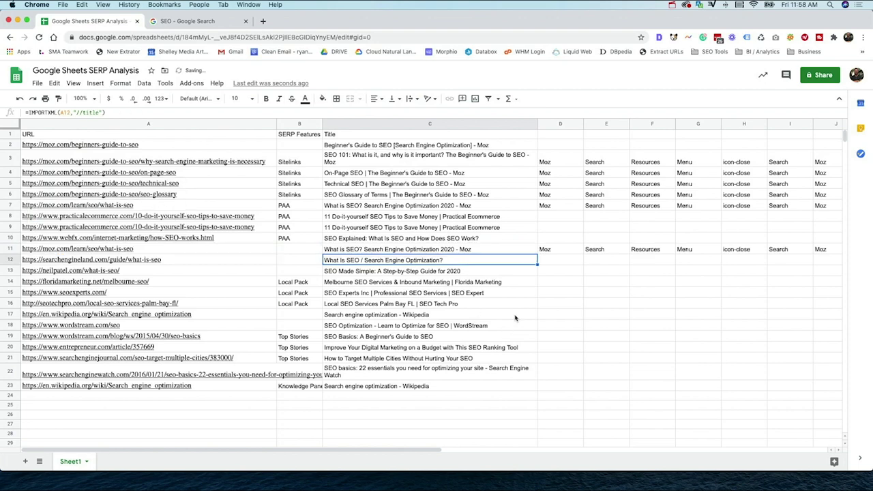
- Replace the transposed title formulas in C3:C7 with their values by copying them and pasting values only
left_click_drag(430, 450, 559, 452)
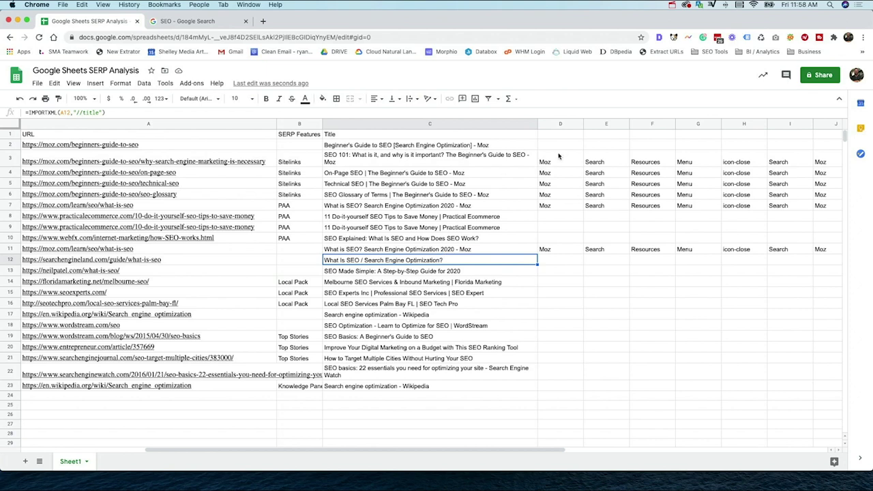
left_click_drag(520, 161, 513, 205)
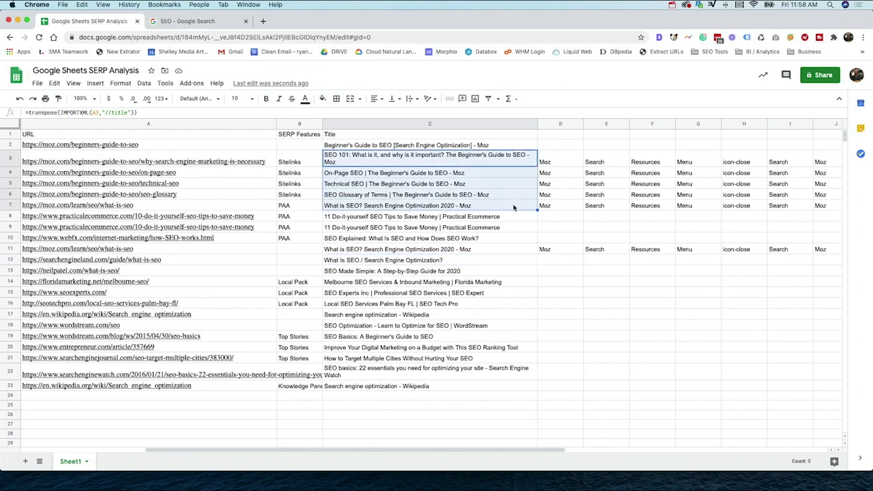
key("super+c")
right_click(503, 164)
mouse_move(541, 203)
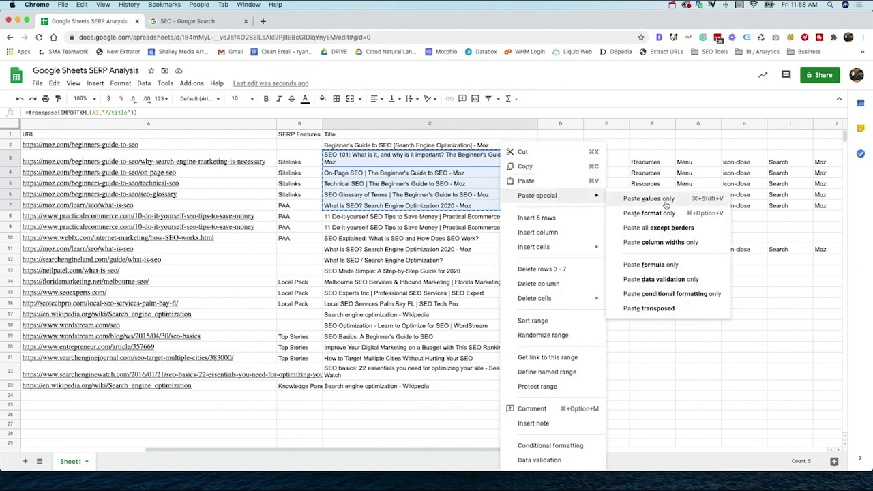
left_click(667, 204)
- Replace the transposed title formula in C11 with its value by copying it and pasting values only
left_click(514, 254)
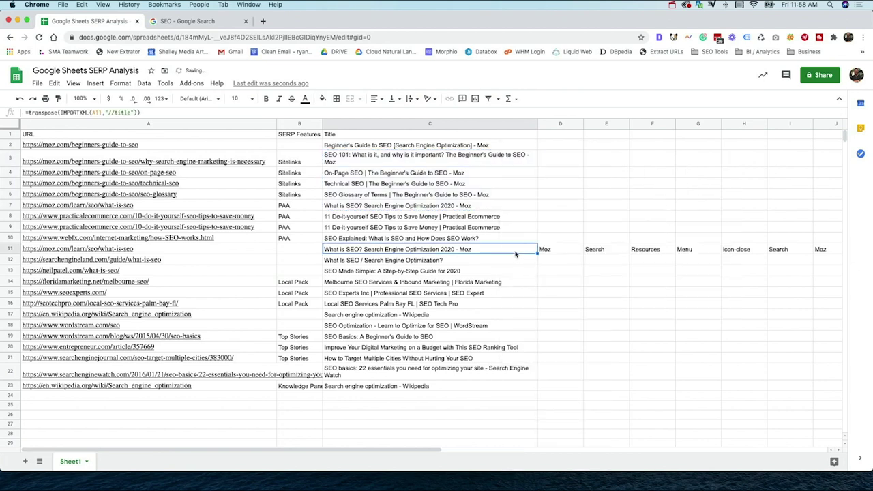
key("super+c")
right_click(513, 253)
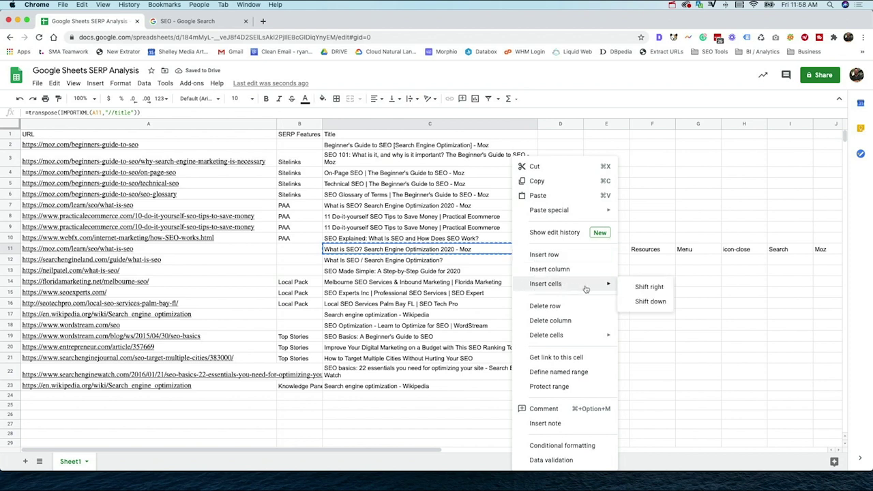
mouse_move(593, 212)
left_click(656, 214)
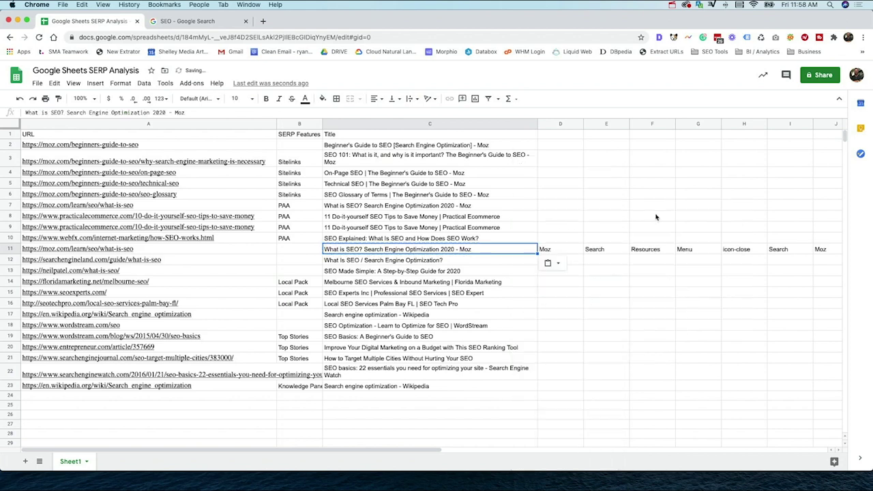
left_click(525, 336)
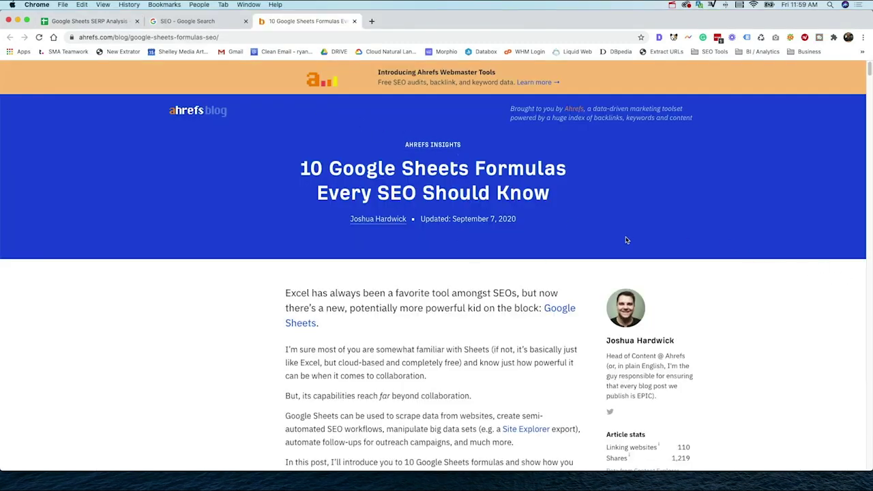
- Look through the Ahrefs article's IMPORTXML section for its list of useful XPath formulas
scroll(630, 243, "down", 20)
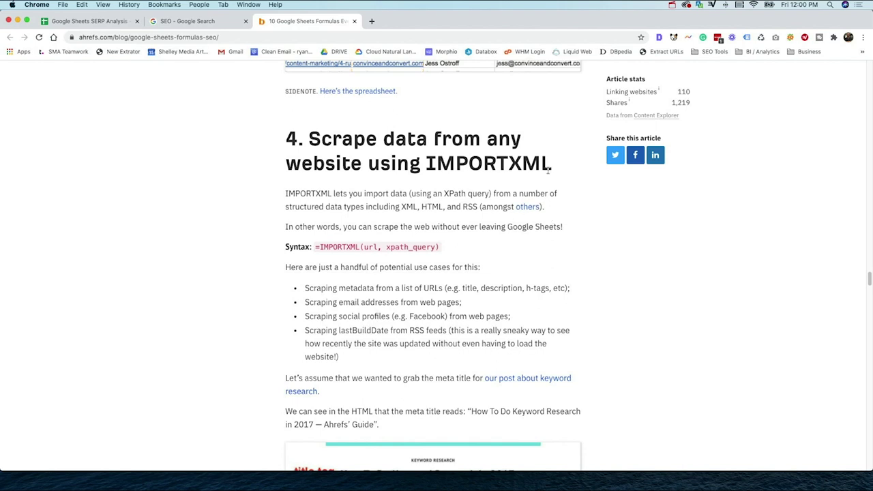
scroll(409, 244, "down", 10)
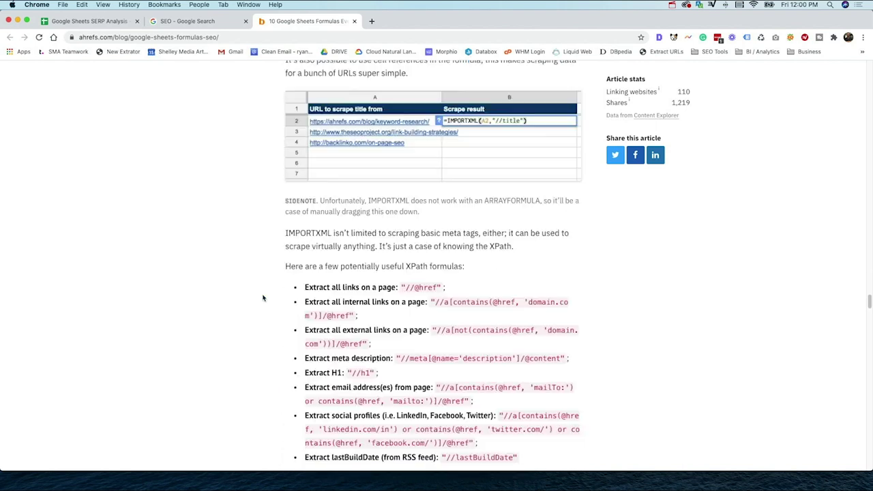
scroll(287, 299, "down", 1)
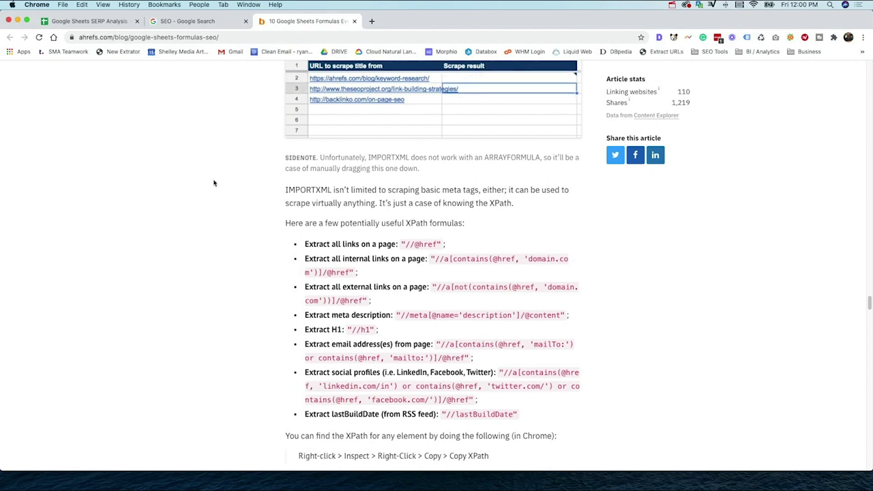
- In the SERP analysis sheet, label D1 Description and begin an IMPORTXML formula in D2 with A2 as the URL
left_click(88, 21)
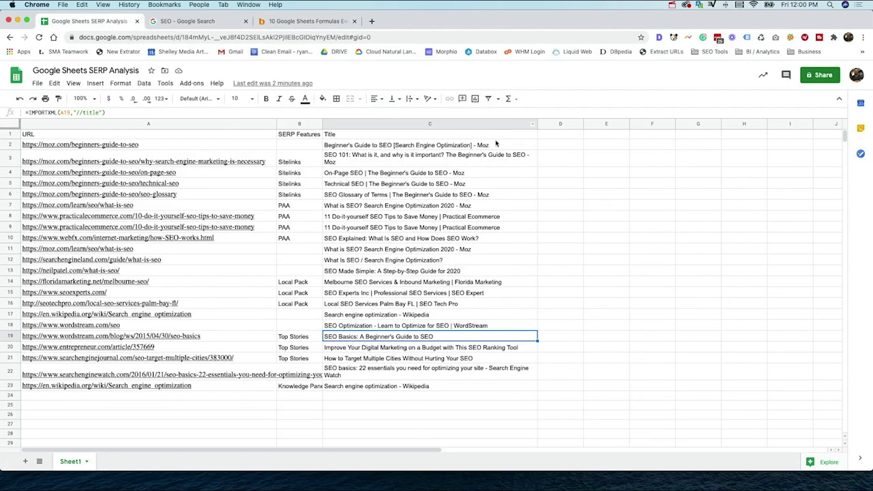
left_click(563, 137)
type("De")
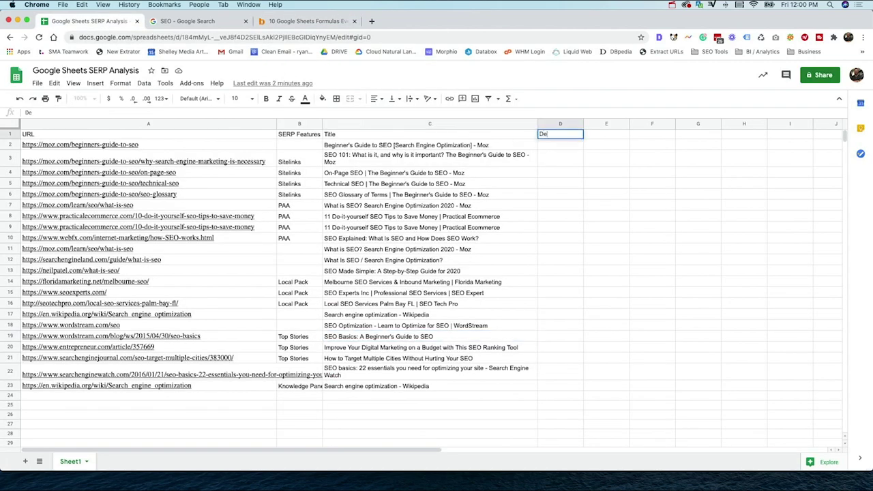
type("scription")
left_click(559, 145)
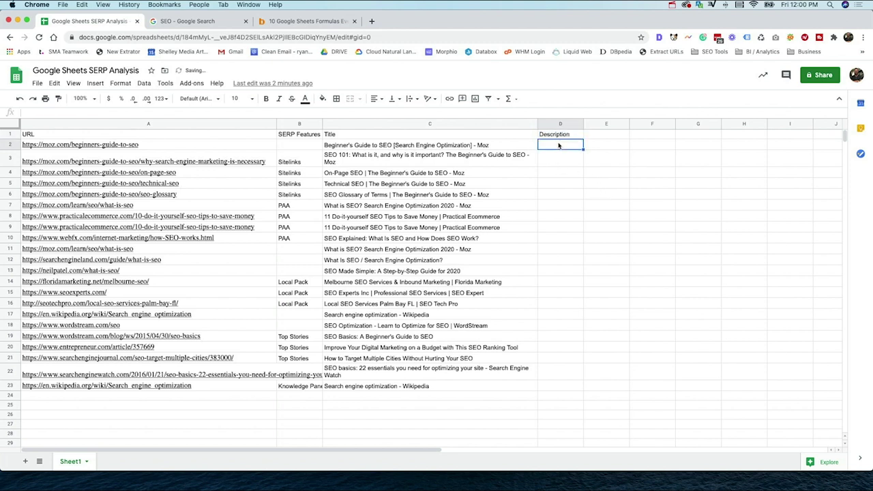
type("=imp")
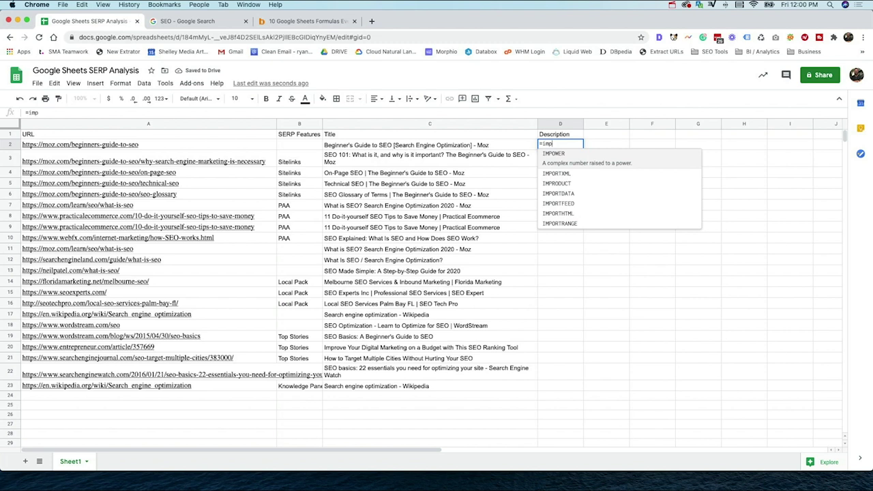
left_click(560, 176)
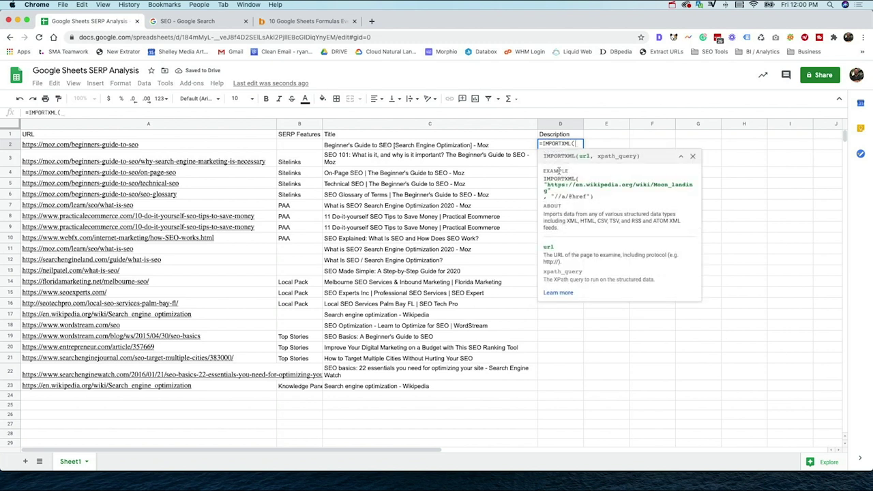
left_click(149, 145)
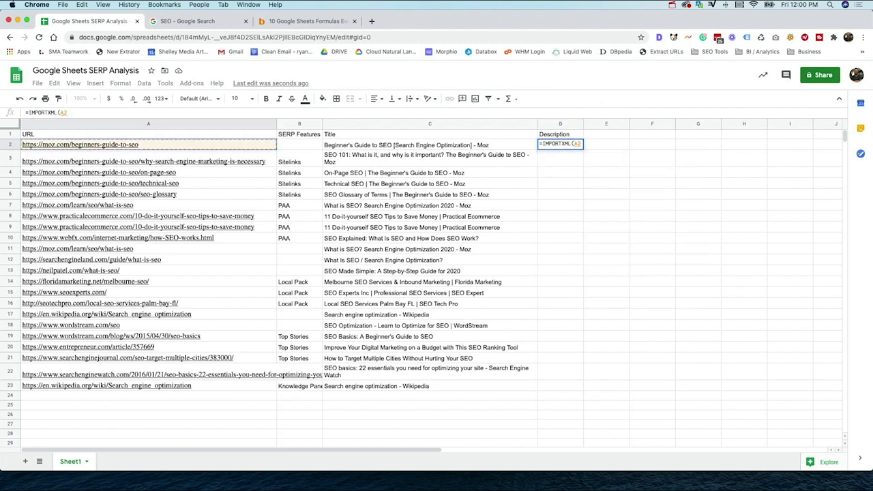
left_click(307, 21)
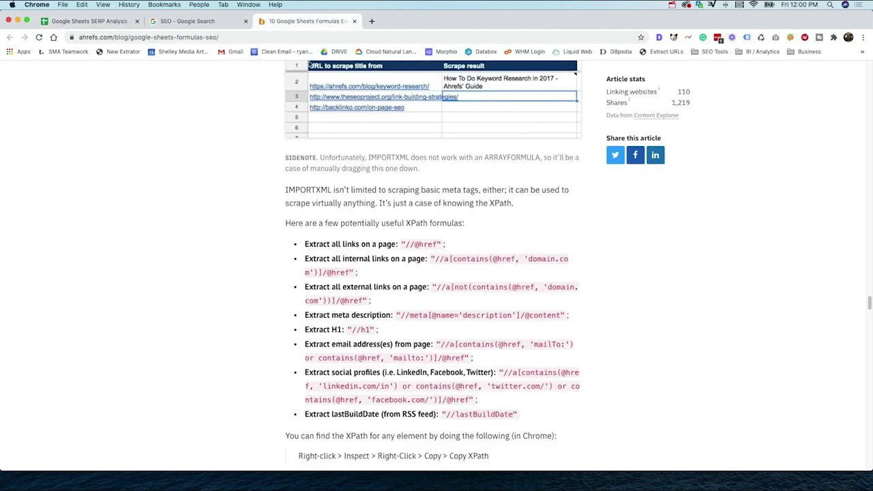
left_click_drag(398, 315, 567, 316)
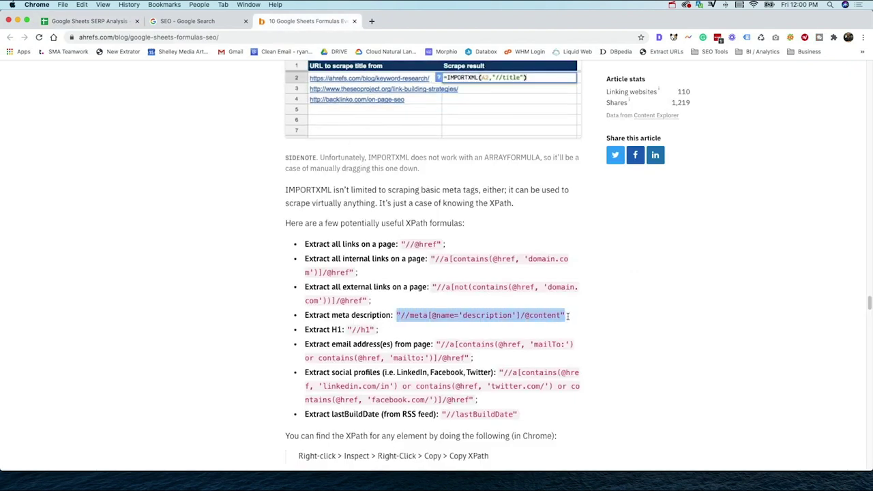
left_click(85, 21)
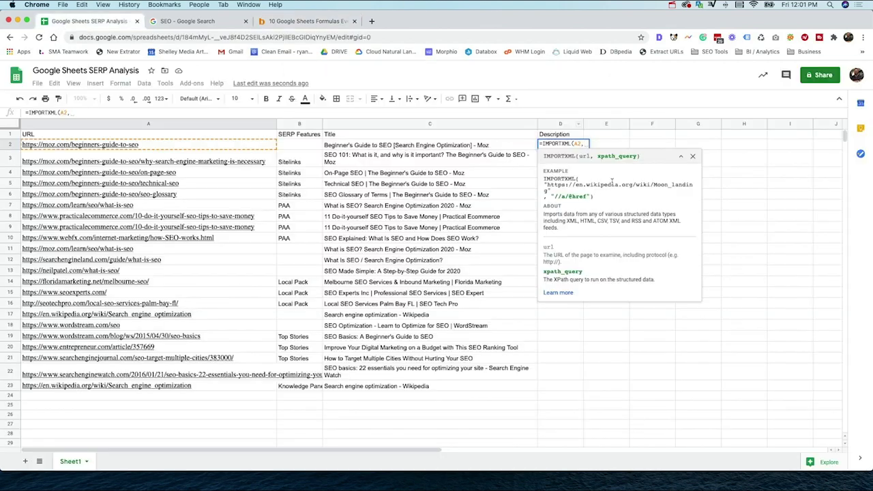
key("super+v")
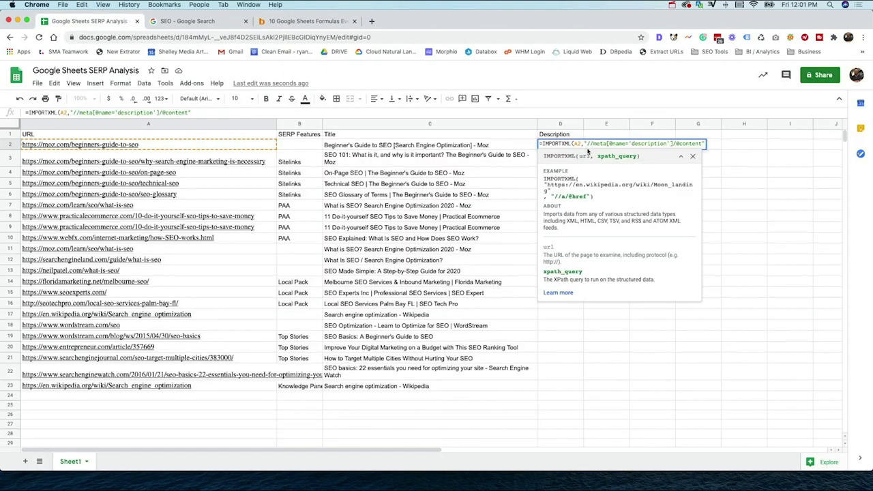
type(")")
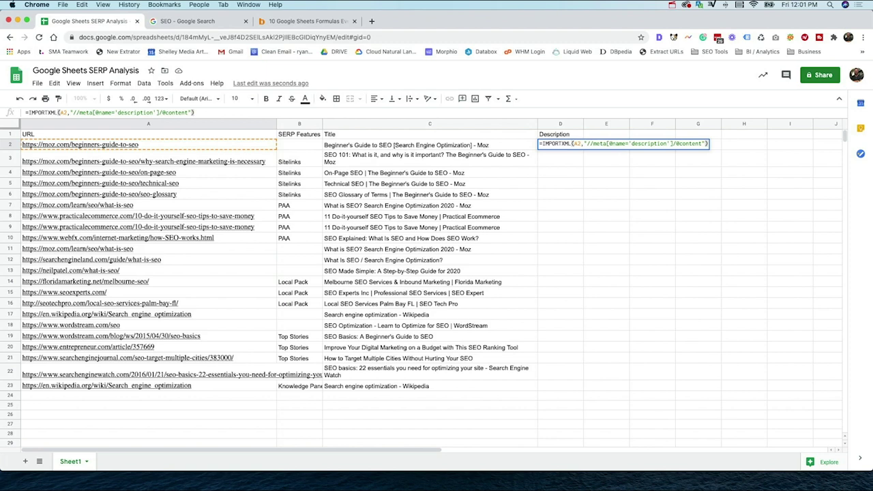
key("Return")
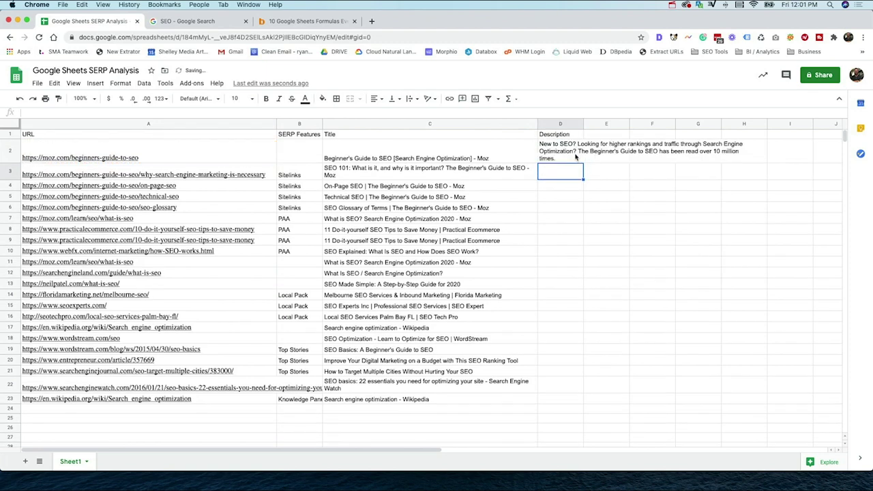
- Fill the meta description formula in D2 down to the last URL row, D23
left_click(580, 161)
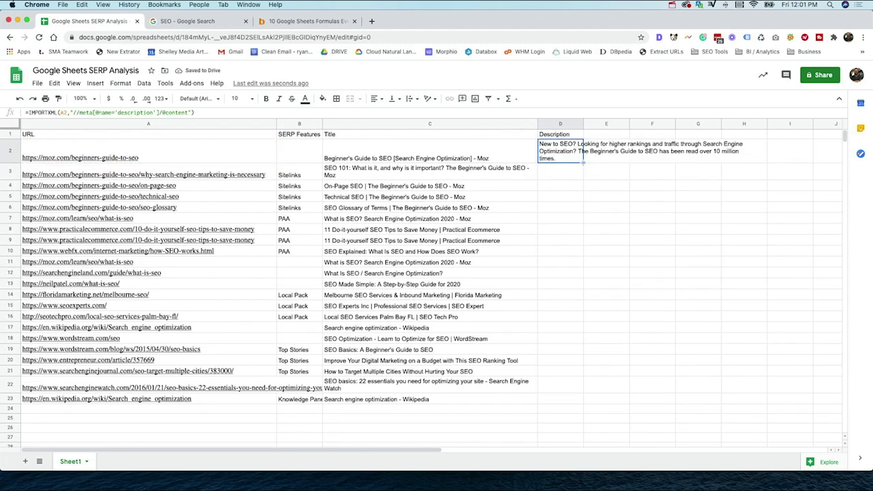
double_click(583, 163)
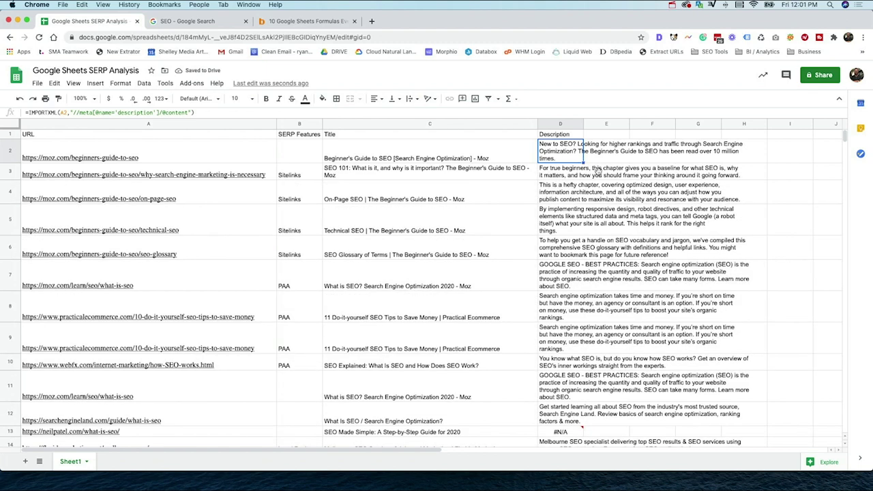
scroll(600, 206, "down", 2)
scroll(600, 205, "down", 3)
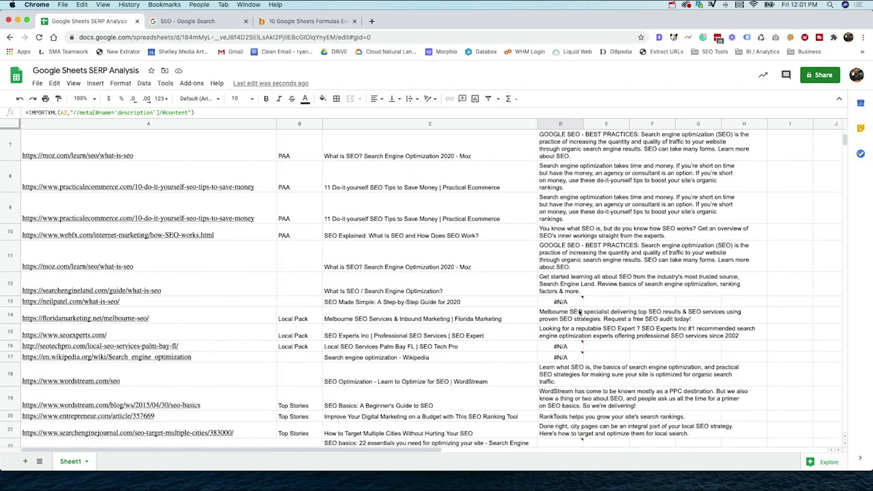
- Check the error notes on the description cells D13, D16 and D17
left_click(576, 307)
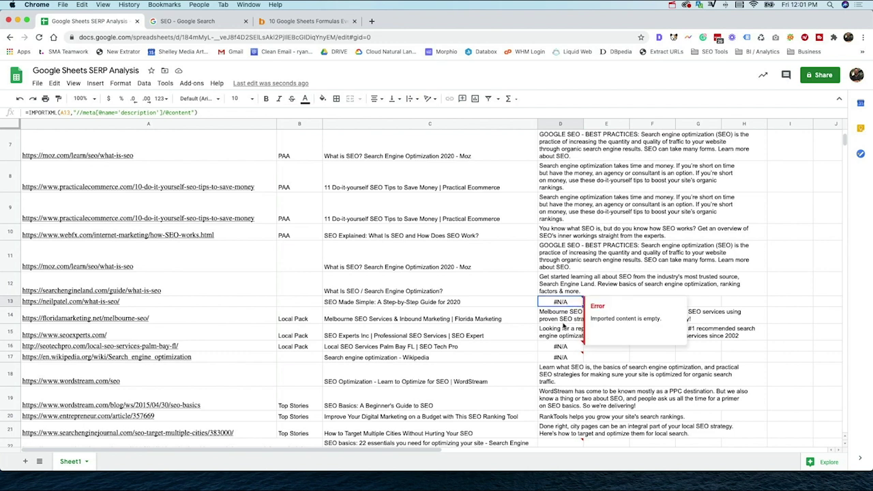
left_click(568, 348)
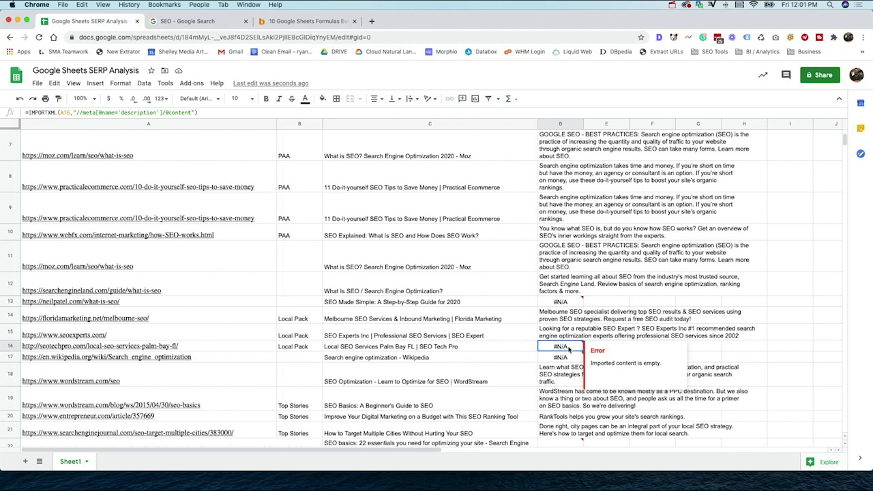
left_click(561, 357)
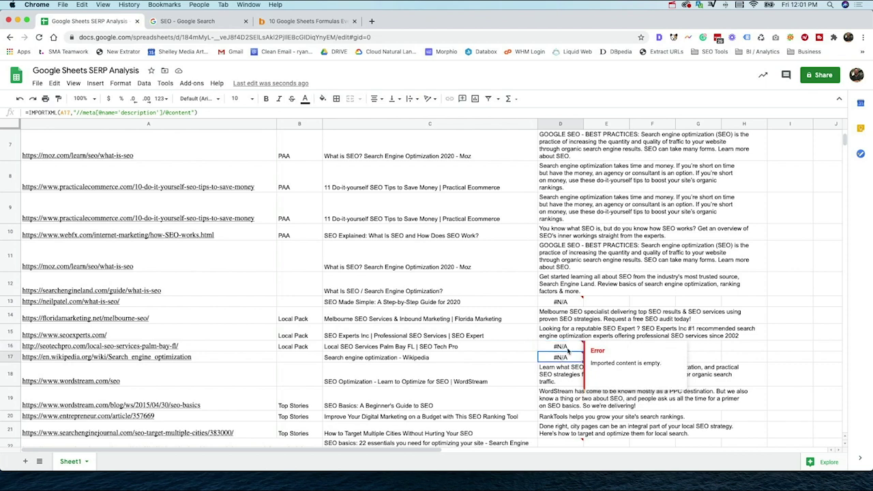
scroll(565, 353, "down", 1)
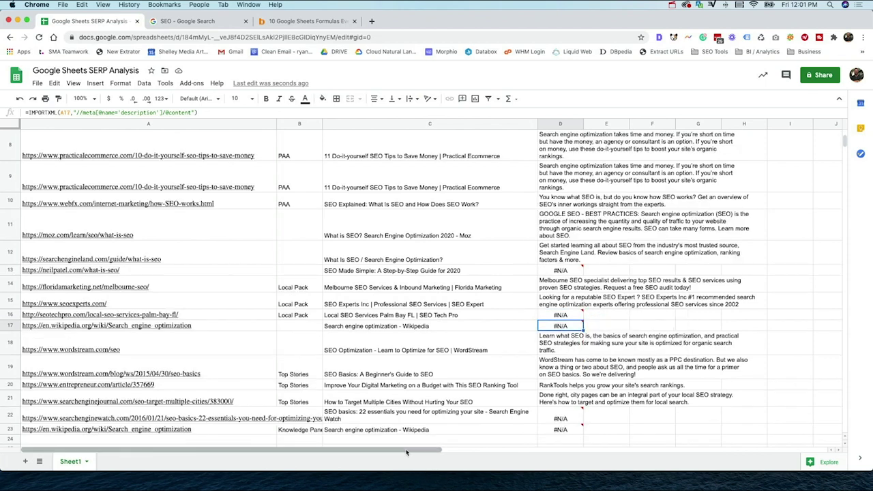
- Widen column D so that the imported descriptions fit inside it
left_click_drag(406, 451, 538, 455)
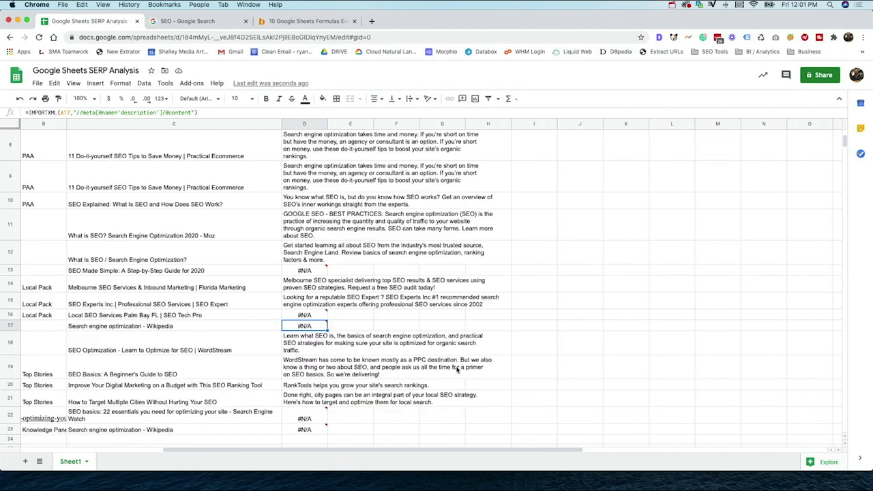
scroll(404, 318, "up", 5)
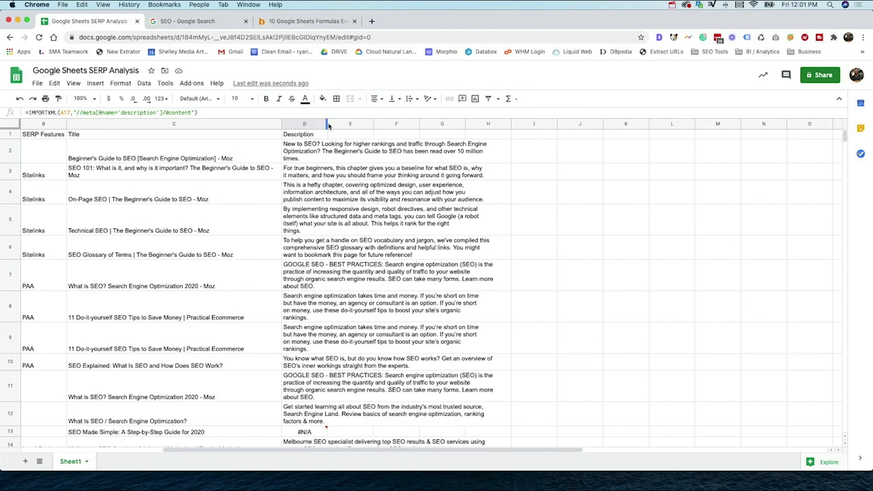
left_click_drag(328, 126, 504, 125)
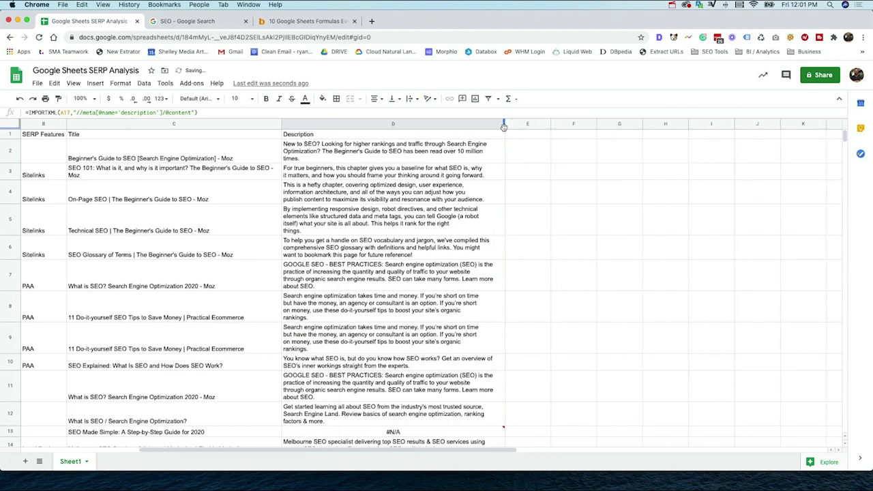
- Label E1 H1 and begin an IMPORTXML formula in E2 with A2 as the URL, ready for its XPath query
left_click(522, 136)
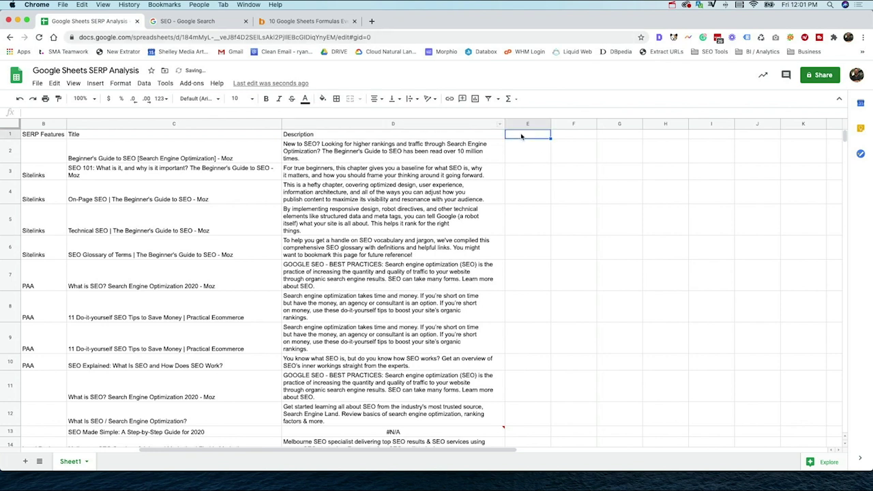
type("H1")
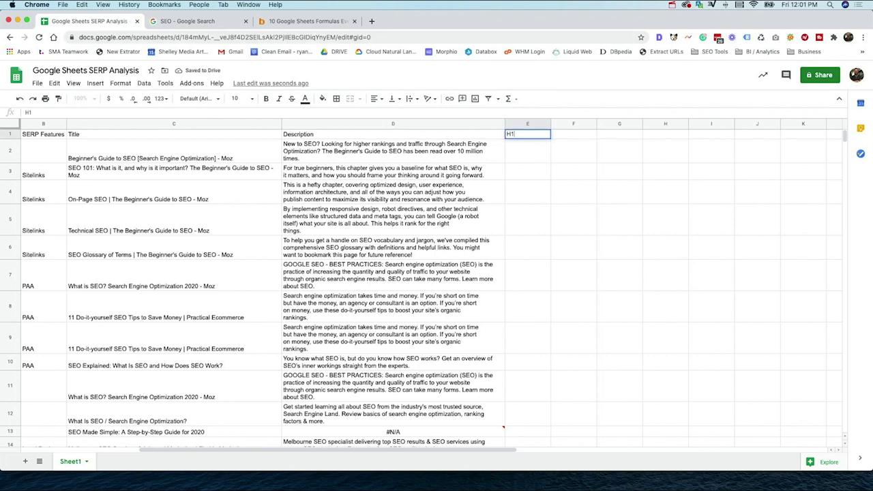
left_click(533, 156)
type("=")
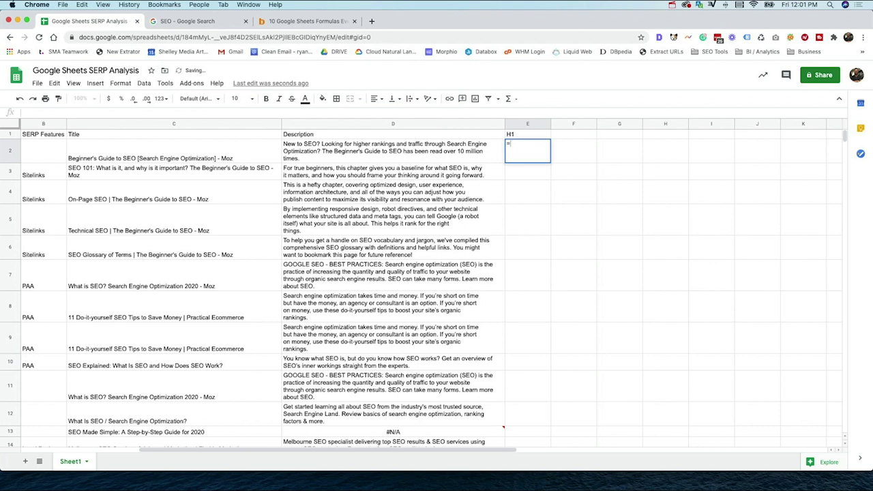
type("IMP")
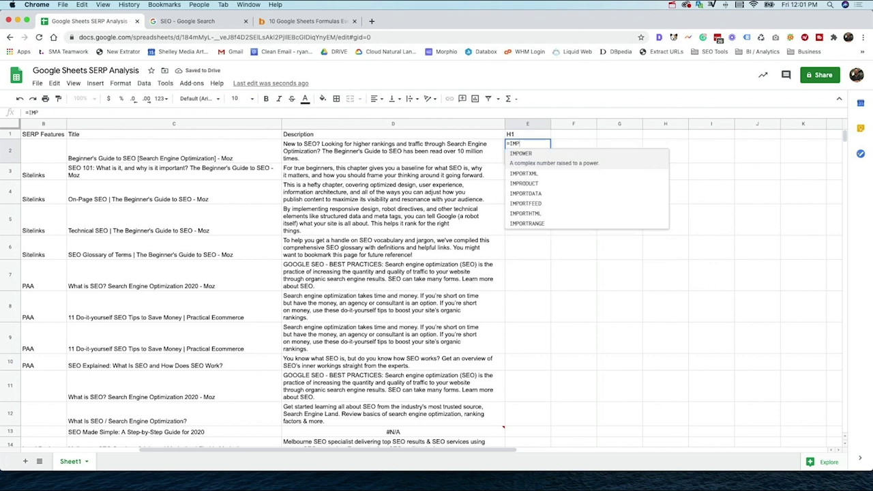
left_click(537, 165)
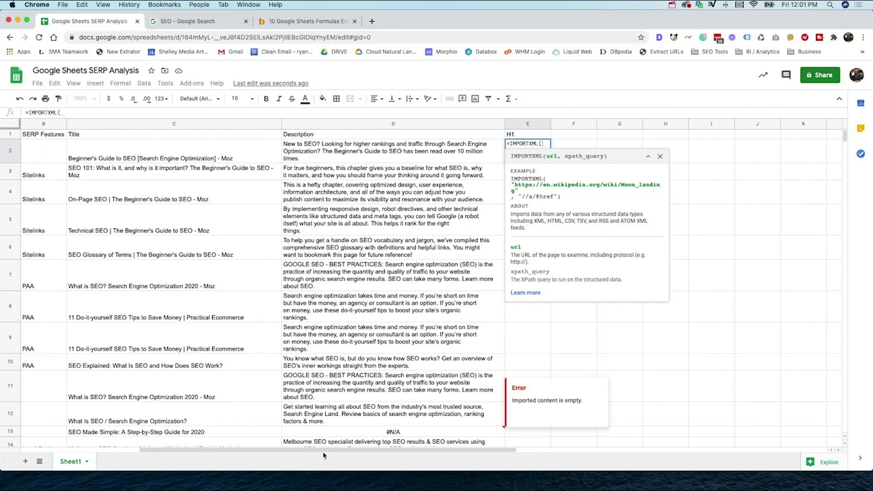
scroll(322, 451, "left", 5)
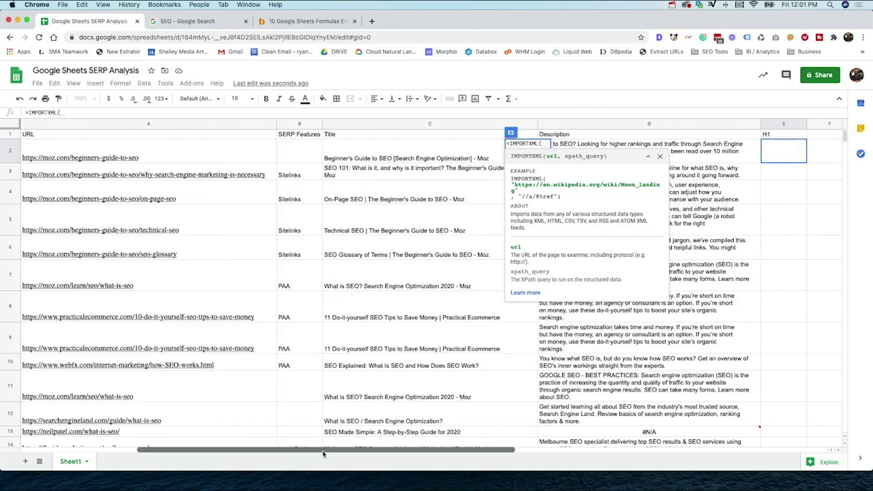
left_click(113, 152)
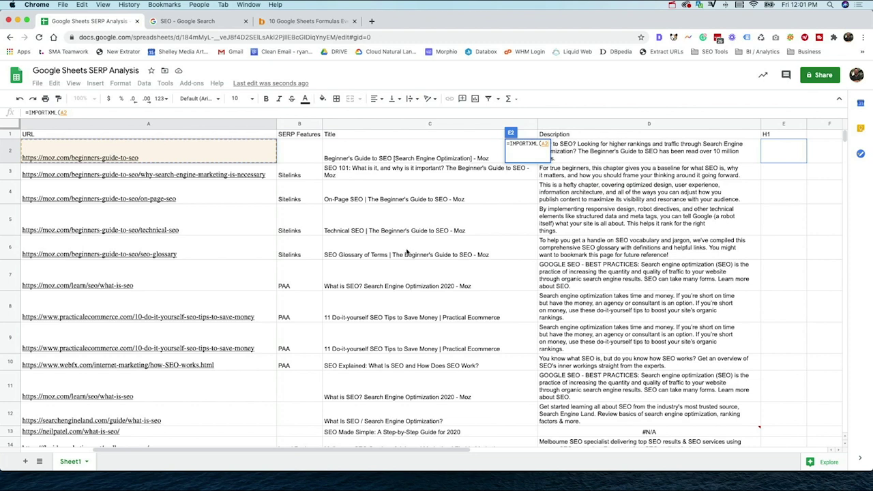
type(",")
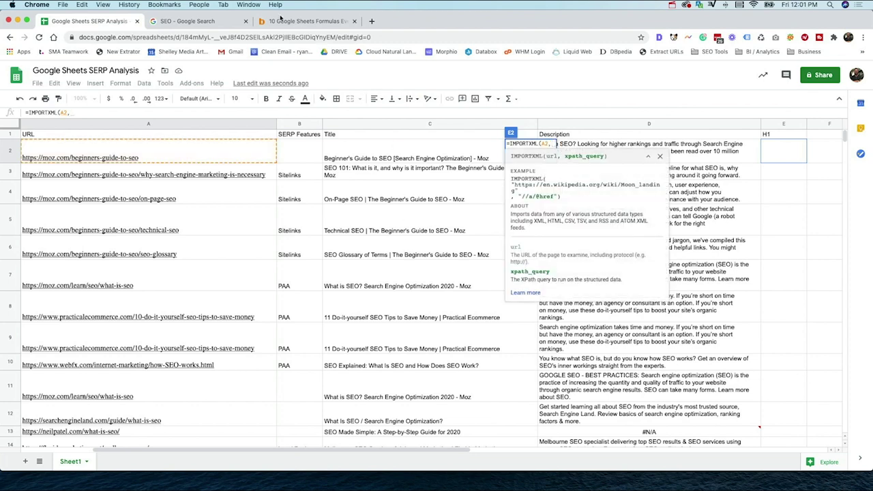
- Copy the H1 XPath "//h1", including its quotation marks, from the Ahrefs article
left_click(284, 24)
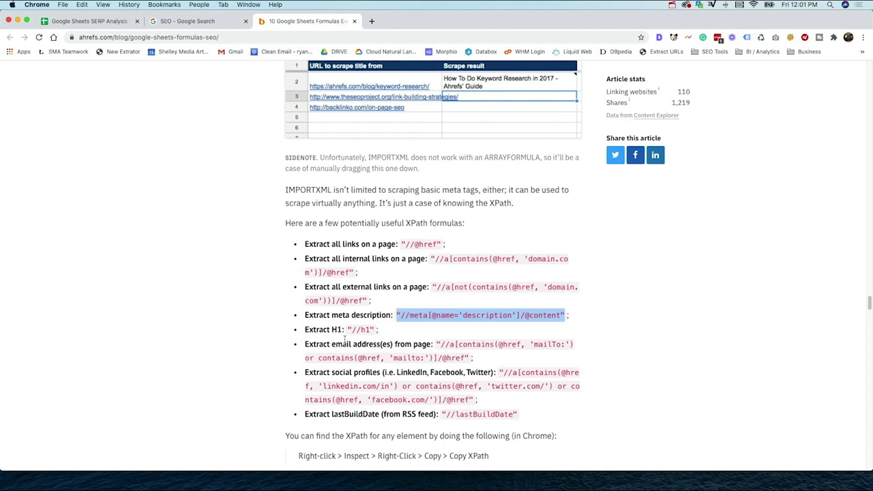
left_click_drag(348, 330, 376, 331)
key("super+c")
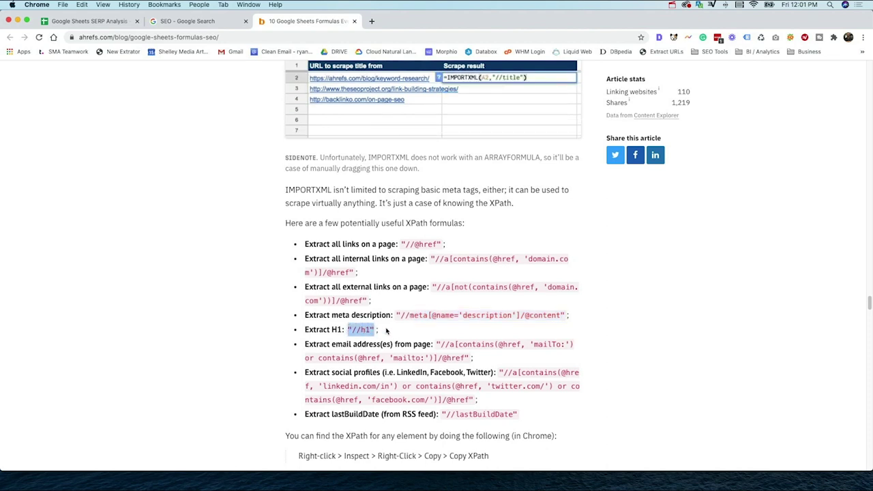
- Complete the E2 formula in the SERP analysis sheet with the copied XPath as =IMPORTXML(A2,"//h1")
left_click(131, 24)
key("super+v")
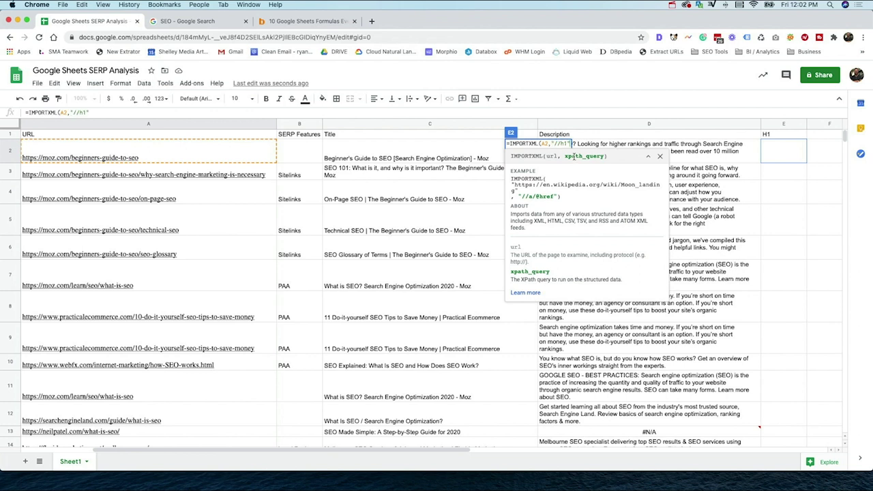
type(")")
key("Return")
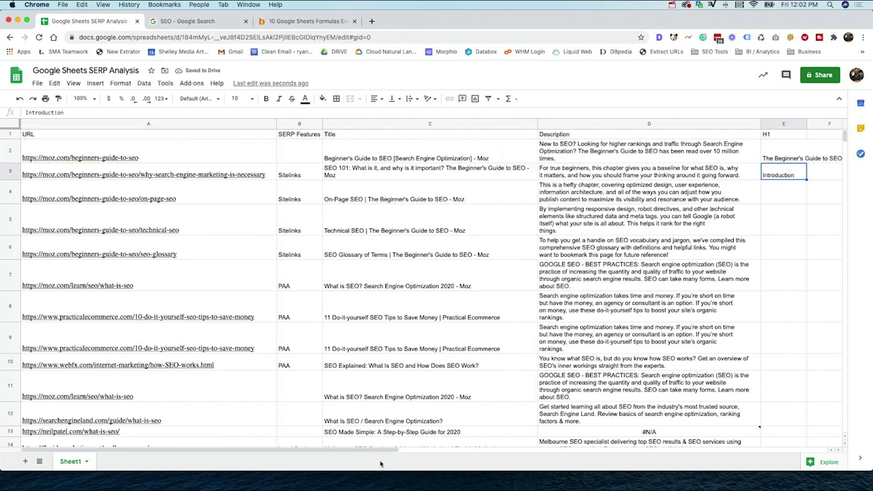
- Wrap the E2 formula in TRANSPOSE so that it reads =TRANSPOSE(IMPORTXML(A2,"//h1"))
left_click_drag(386, 452, 639, 465)
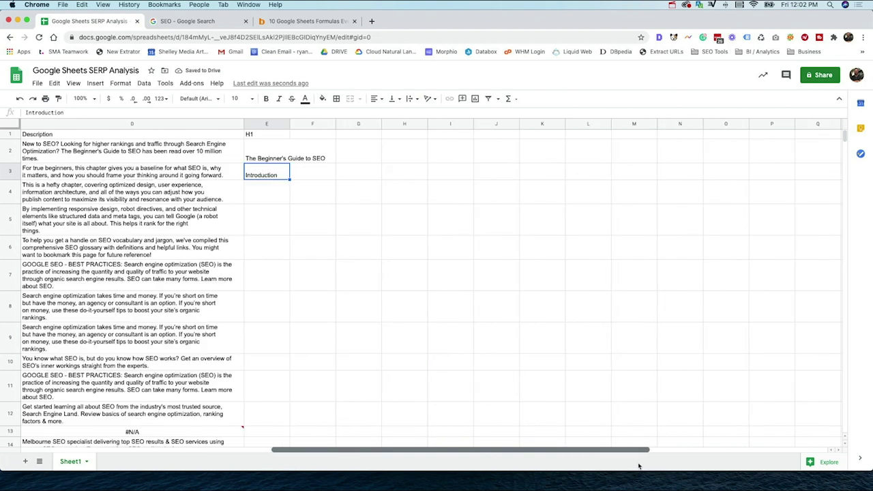
left_click(256, 156)
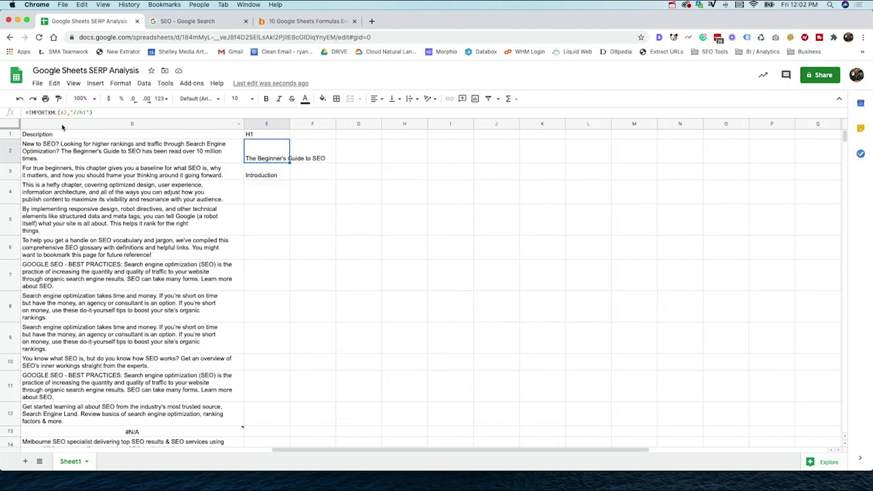
left_click(28, 113)
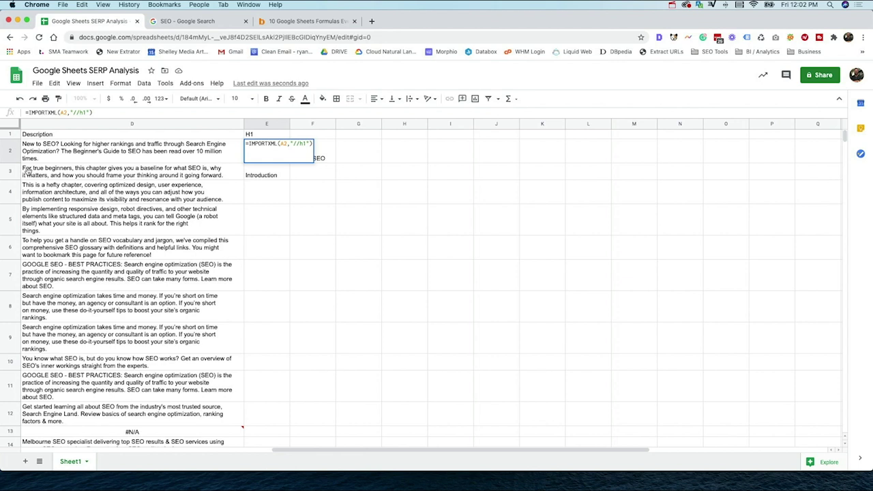
type("TRANS")
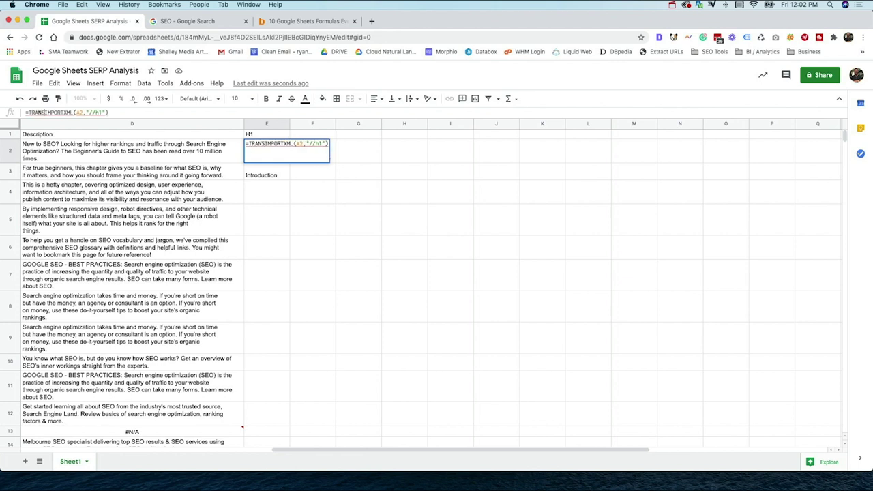
type("POSE(")
left_click(139, 113)
type(")")
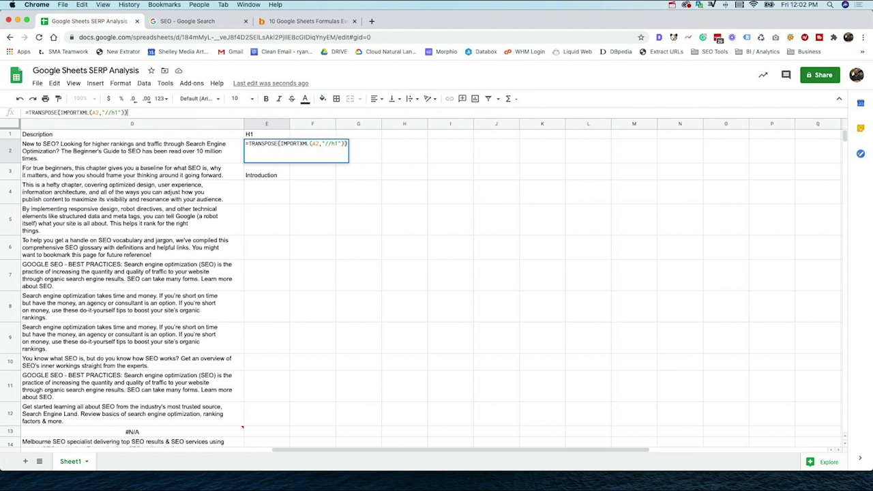
key("Return")
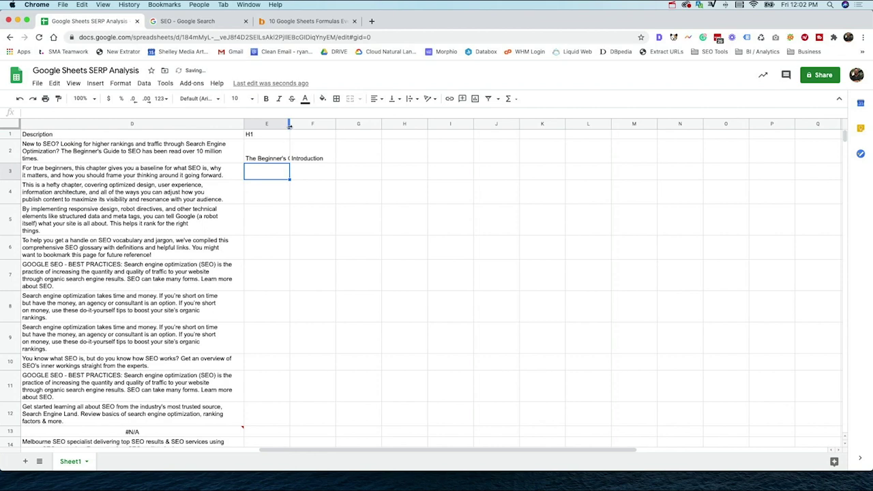
- Widen column E to fit the H1 text and fill the E2 TRANSPOSE formula down through row 23
left_click_drag(289, 124, 339, 127)
left_click(300, 158)
scroll(300, 157, "left", 2)
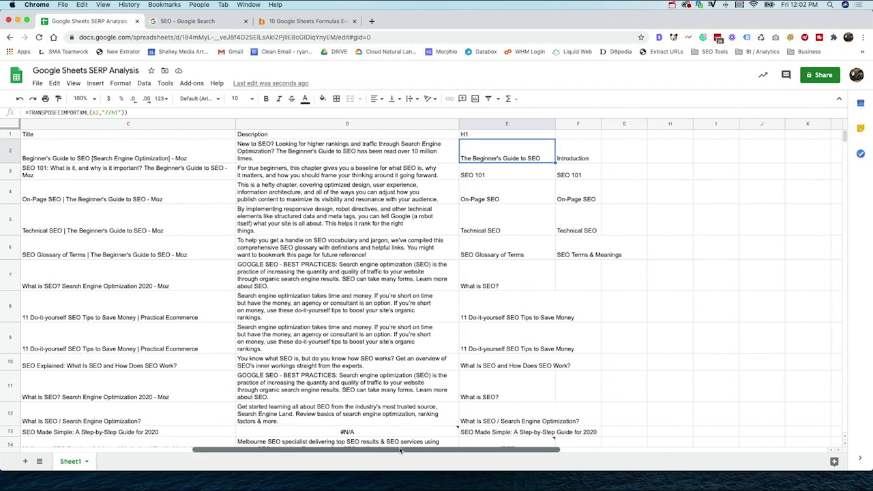
scroll(543, 332, "down", 5)
scroll(542, 335, "down", 3)
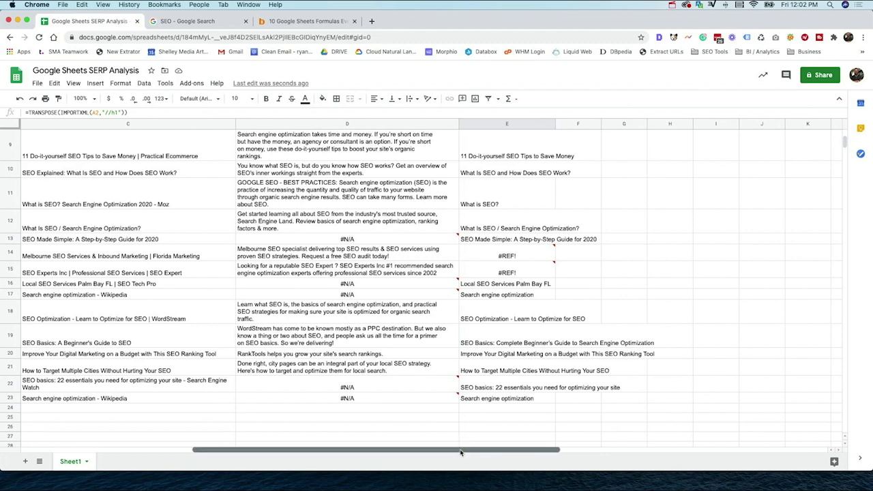
- Review the whole SERP table, comparing URLs, SERP features, titles, descriptions and H1s from the first to the last row
left_click_drag(464, 450, 292, 450)
scroll(177, 300, "up", 5)
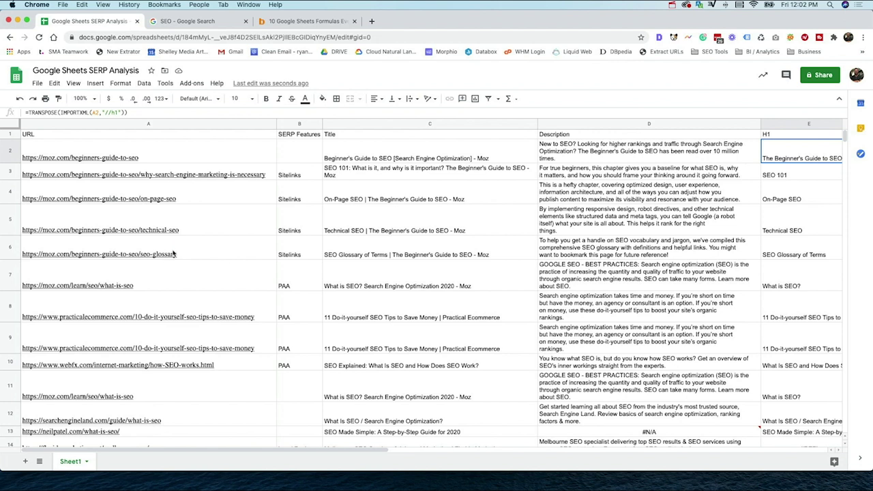
mouse_move(175, 254)
scroll(414, 219, "down", 1)
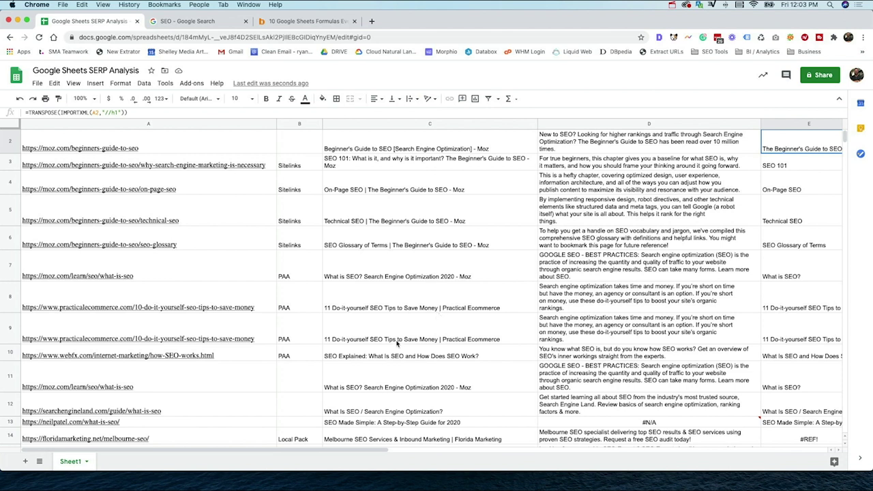
scroll(381, 343, "down", 2)
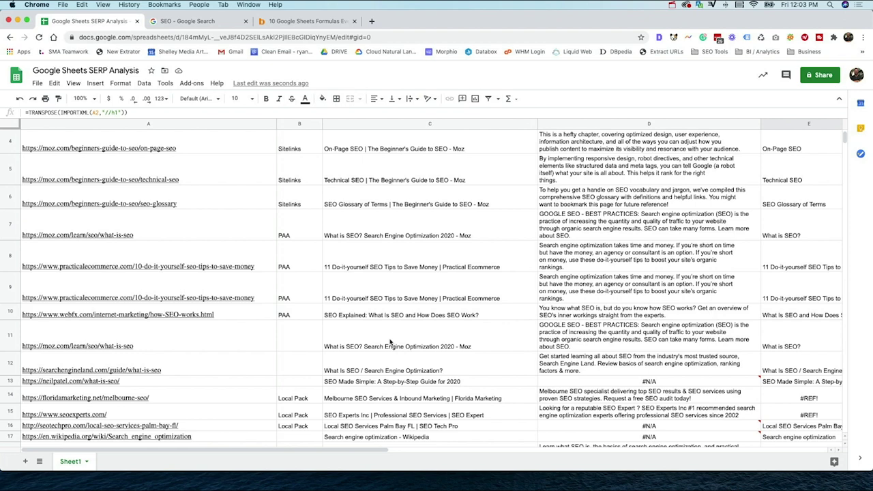
scroll(421, 318, "down", 3)
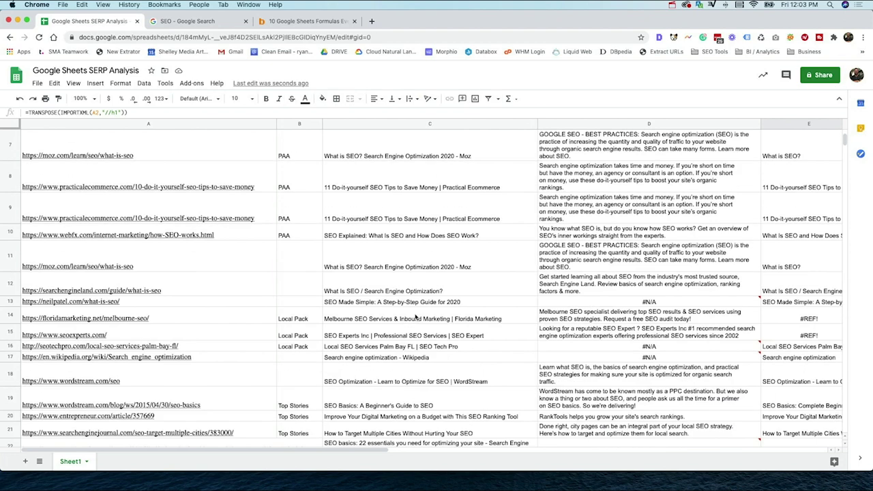
scroll(417, 318, "down", 1)
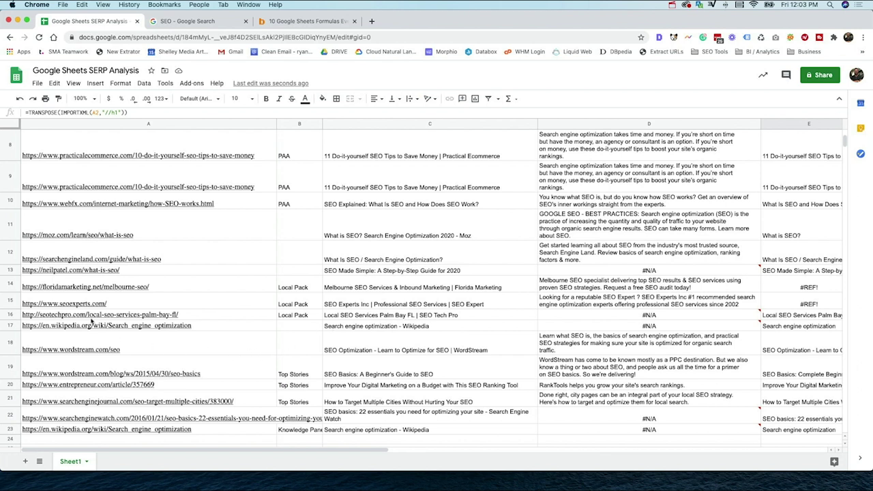
mouse_move(225, 324)
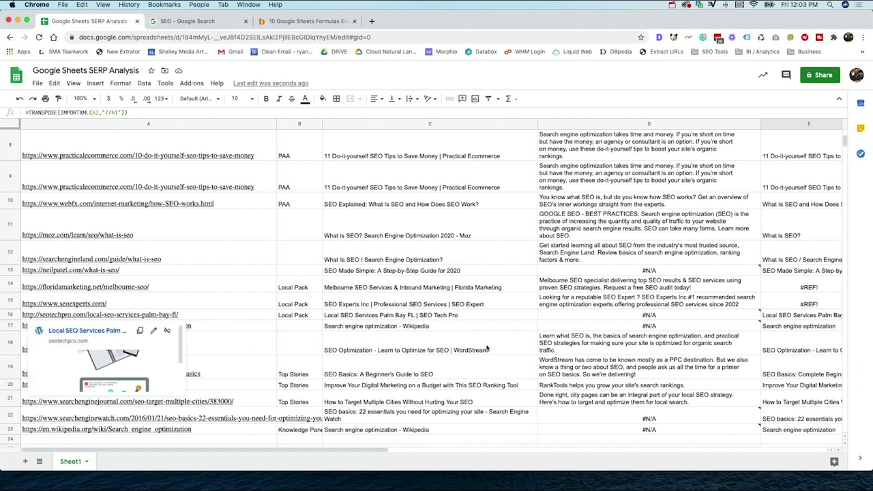
left_click(494, 350)
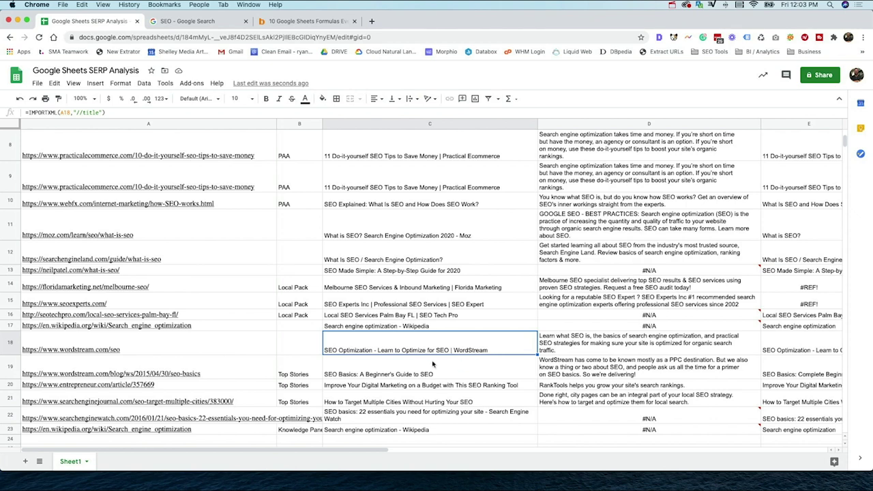
scroll(369, 326, "down", 1)
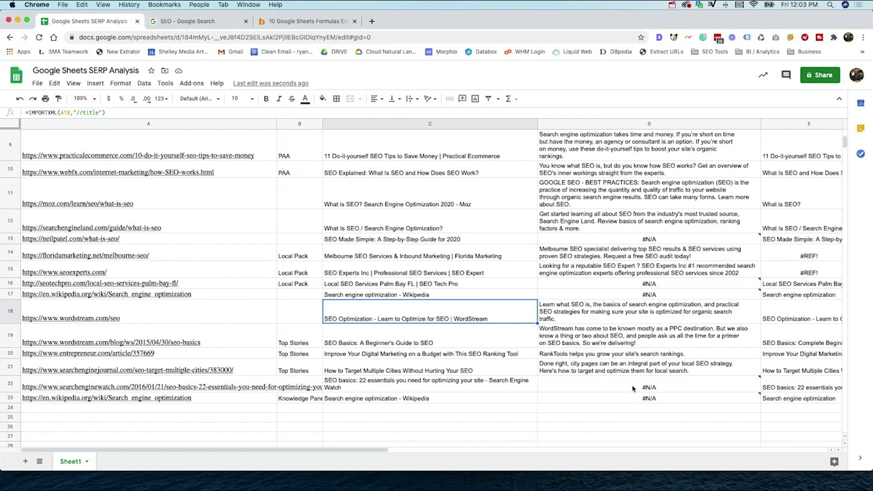
mouse_move(633, 360)
scroll(633, 359, "up", 3)
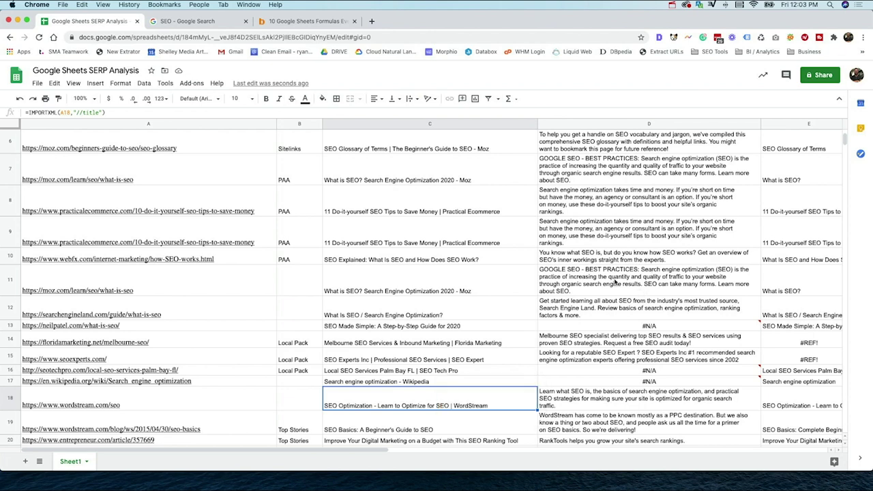
scroll(627, 290, "up", 2)
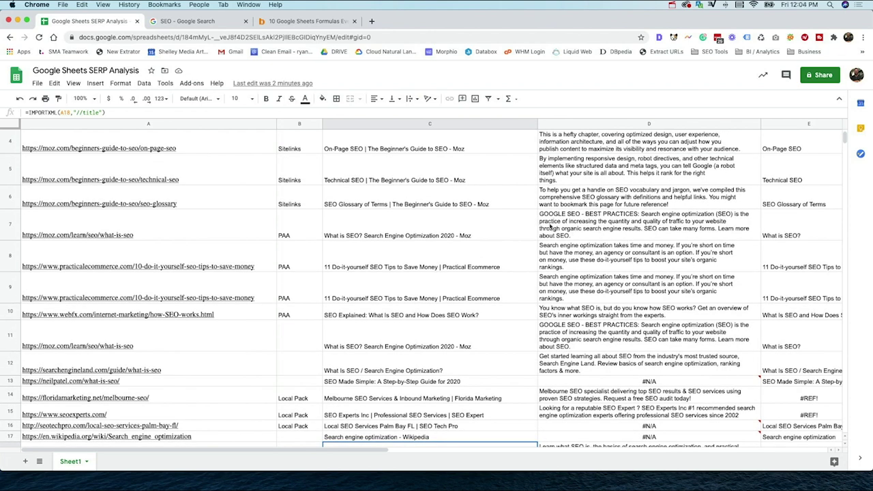
scroll(629, 248, "up", 1)
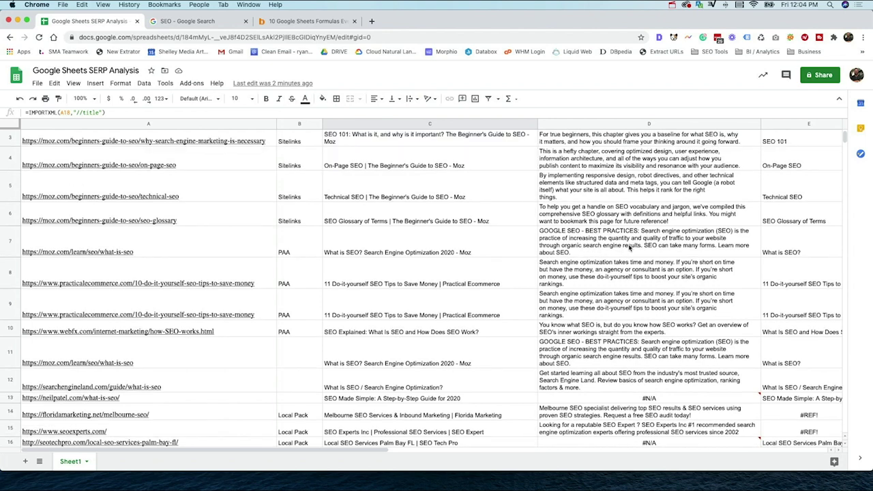
scroll(629, 248, "up", 2)
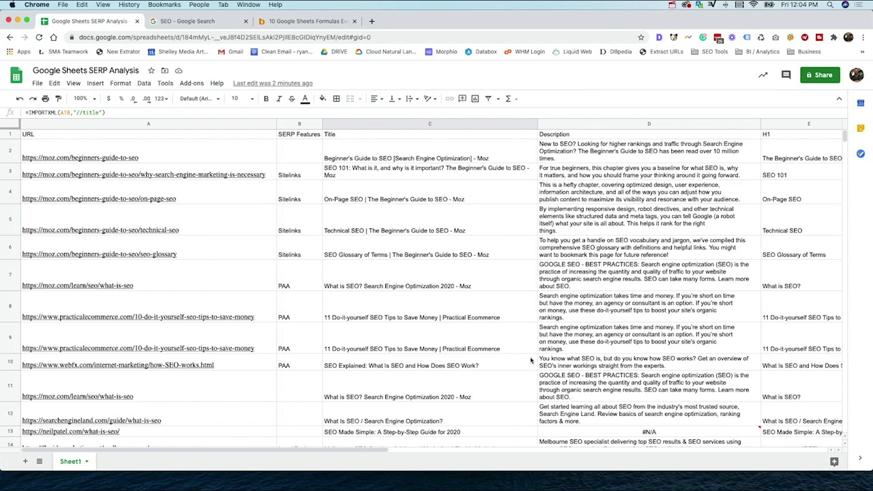
- Look over the Google results page for SEO, including its local map results, and return to the SERP analysis sheet
left_click(217, 22)
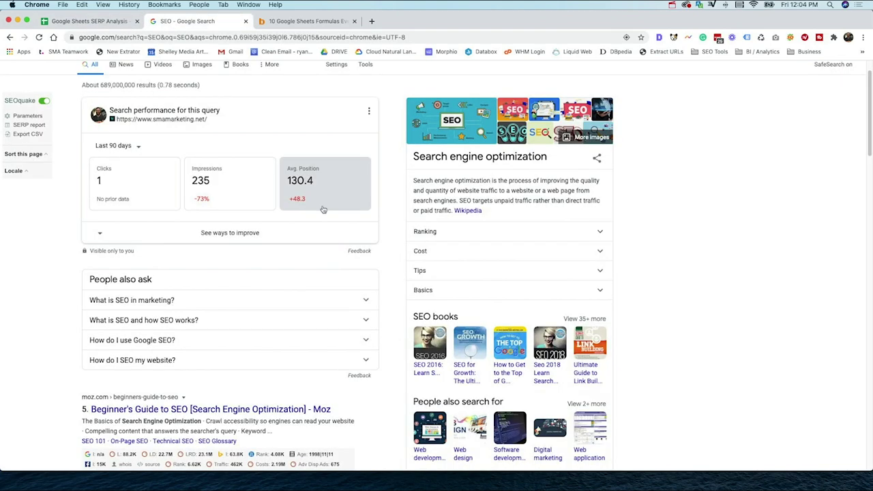
scroll(322, 210, "down", 10)
scroll(323, 210, "down", 5)
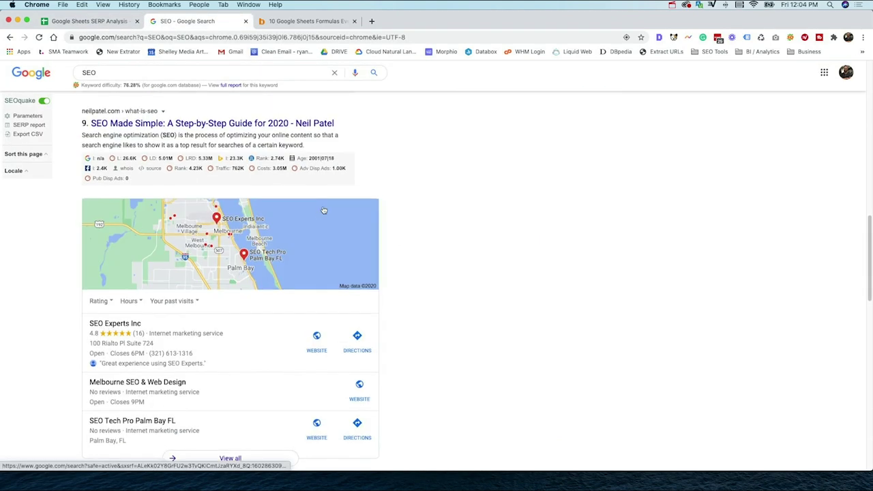
scroll(324, 210, "up", 15)
left_click(106, 22)
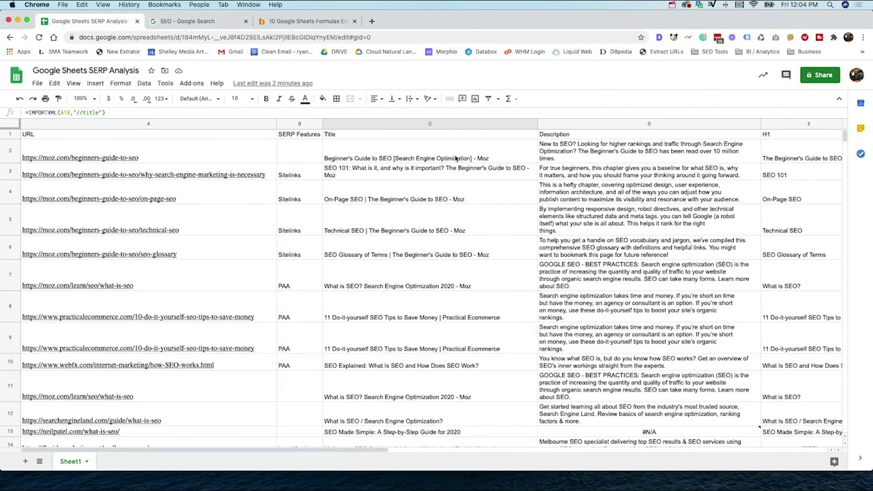
- Switch to the Ahrefs article and view its list of useful XPath formulas
scroll(460, 237, "down", 3)
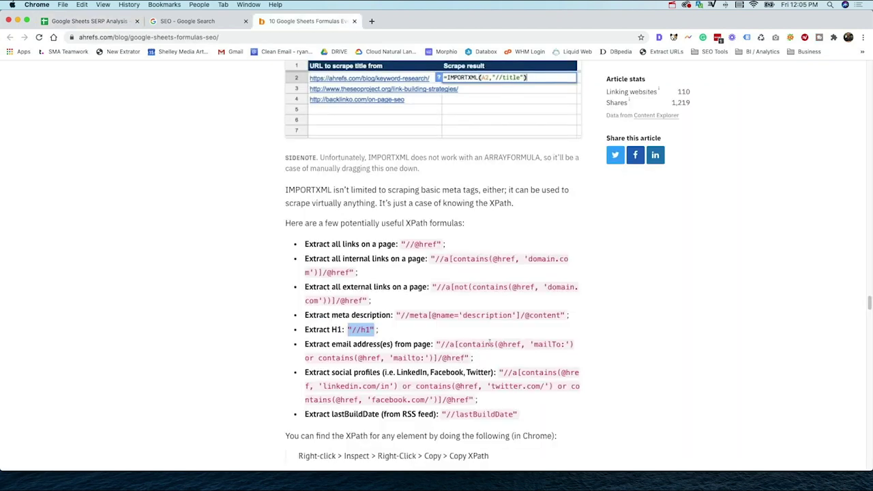
key("super+3")
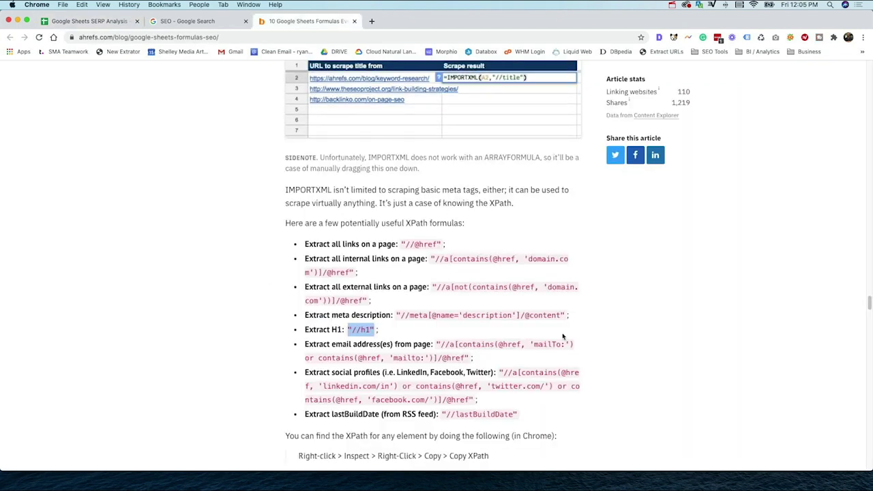